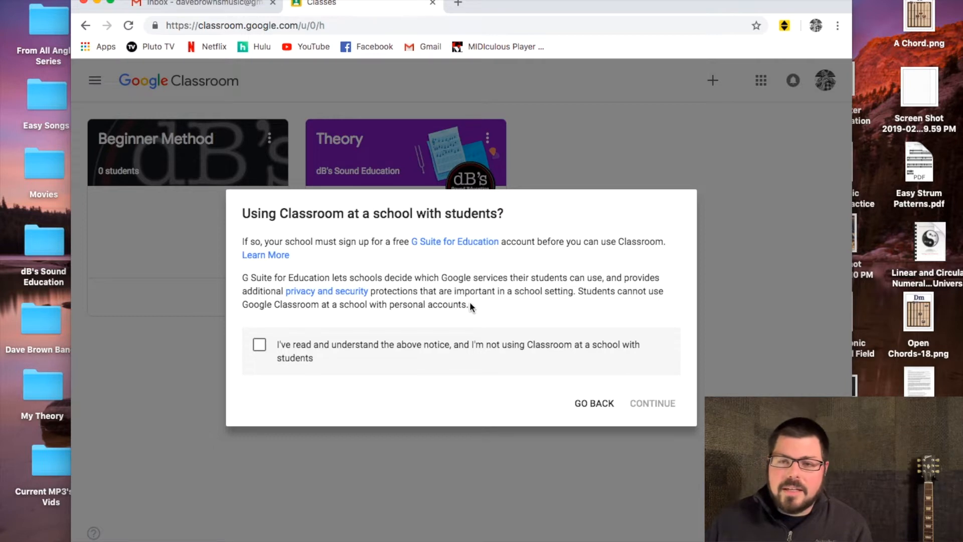
Accept the notice about not using Classroom at a school and create a class named with the student's first name.
{"action": "left_click", "coordinate": [260, 346]}
{"action": "left_click", "coordinate": [654, 404]}
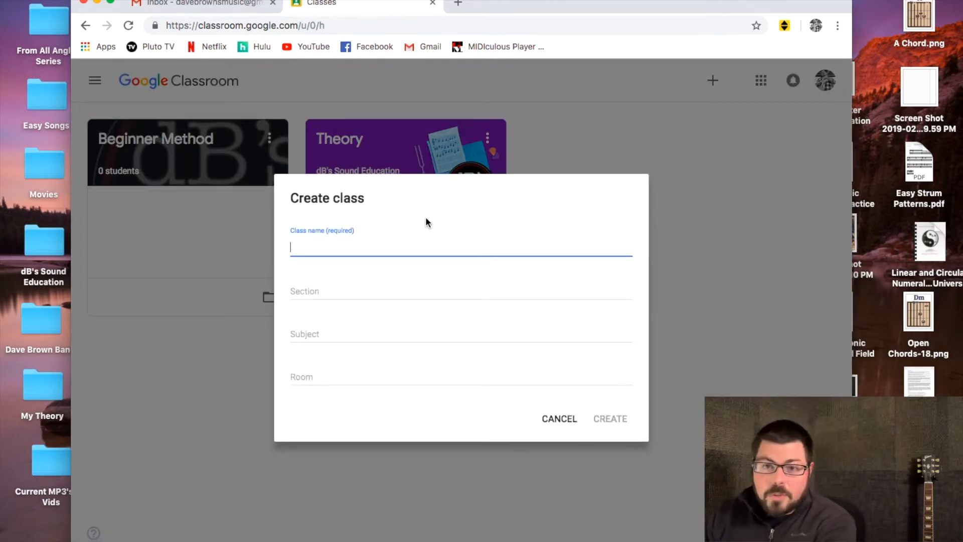
{"action": "type", "text": "Steve"}
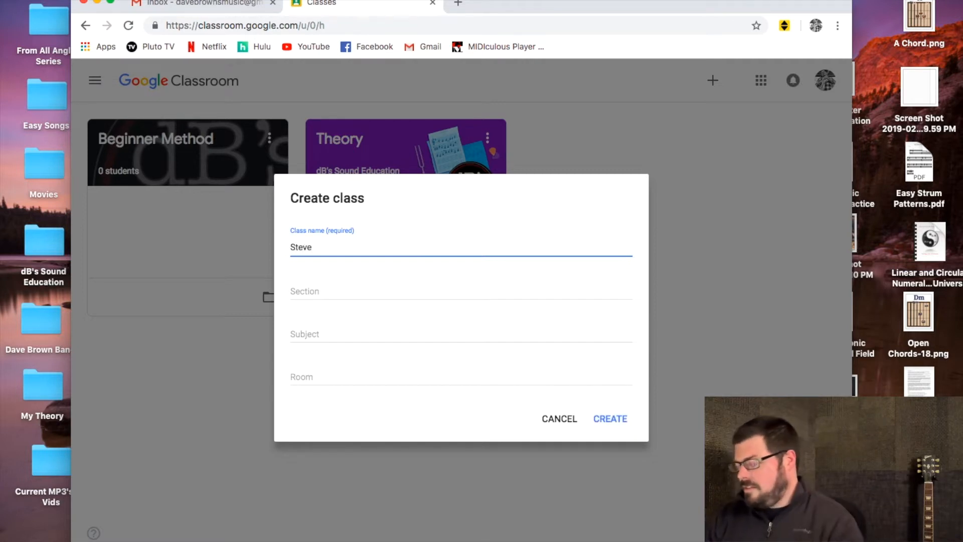
{"action": "left_click", "coordinate": [611, 418]}
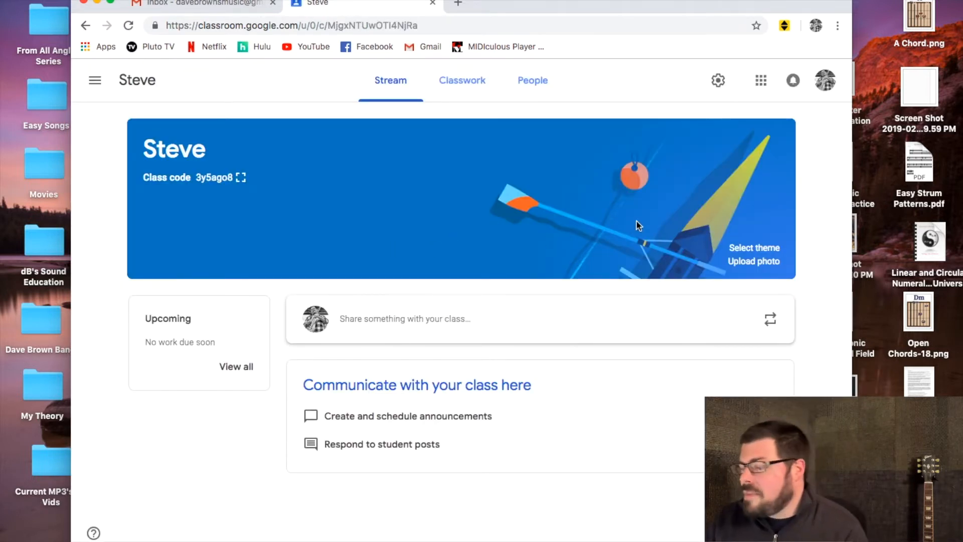
Set the class theme to the dark green guitar and cymbal image from the Arts gallery.
{"action": "left_click", "coordinate": [762, 248]}
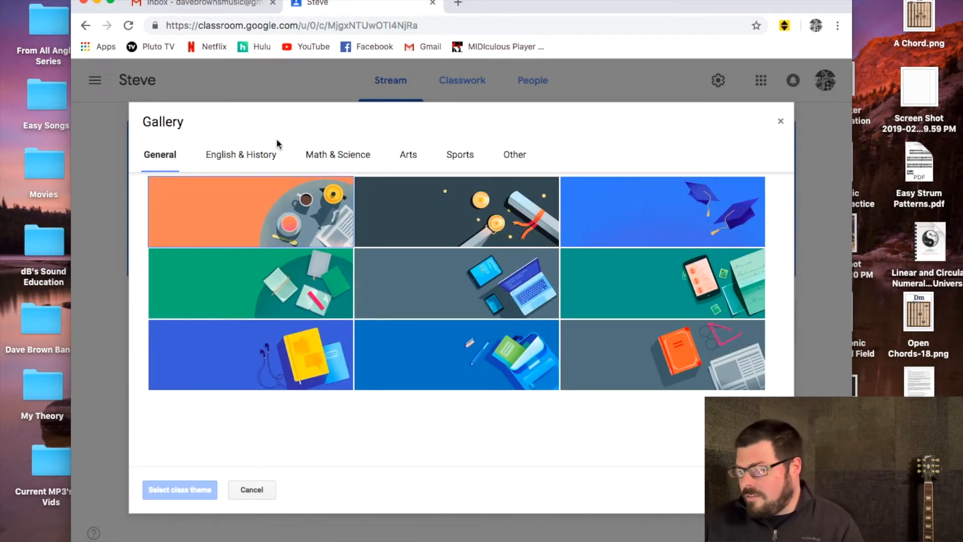
{"action": "left_click", "coordinate": [249, 154]}
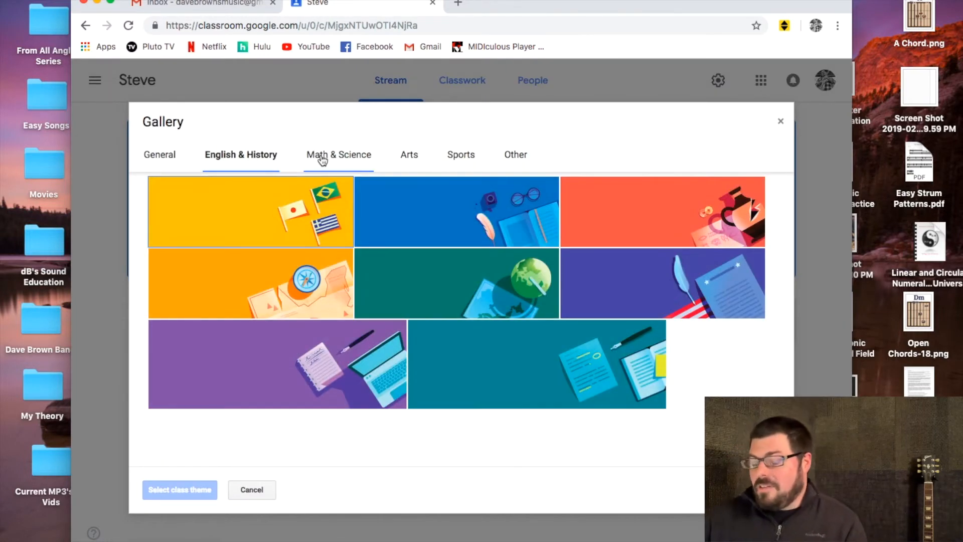
{"action": "left_click", "coordinate": [319, 156]}
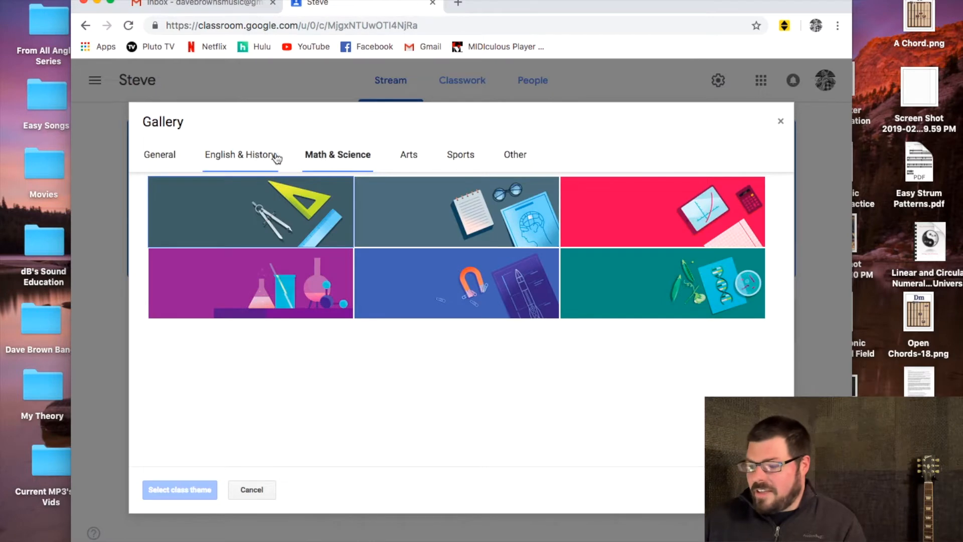
{"action": "left_click", "coordinate": [414, 160]}
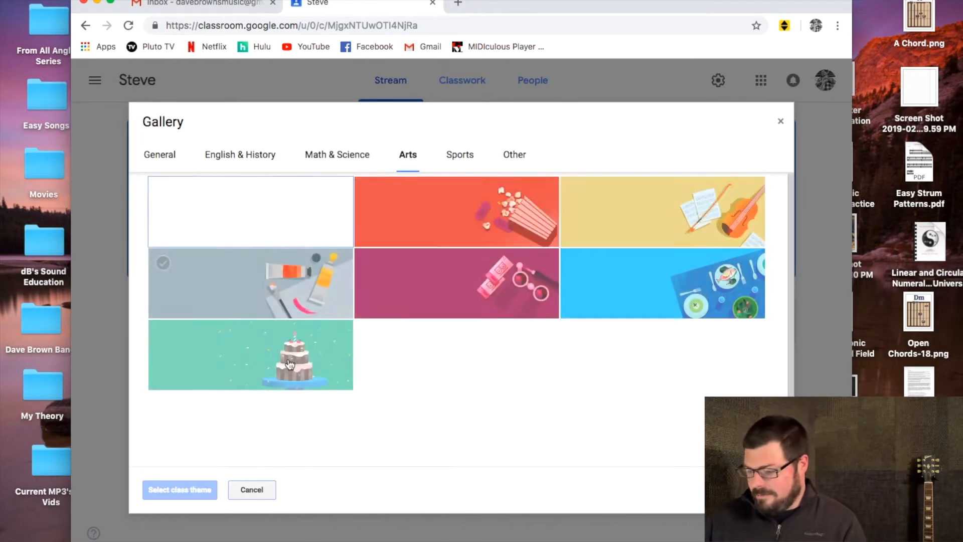
{"action": "left_click", "coordinate": [224, 427]}
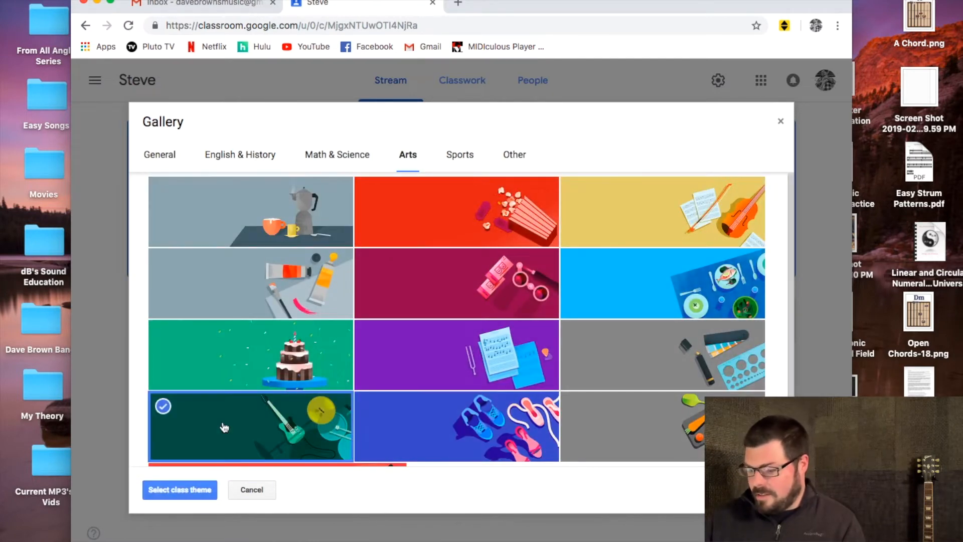
{"action": "left_click", "coordinate": [179, 489]}
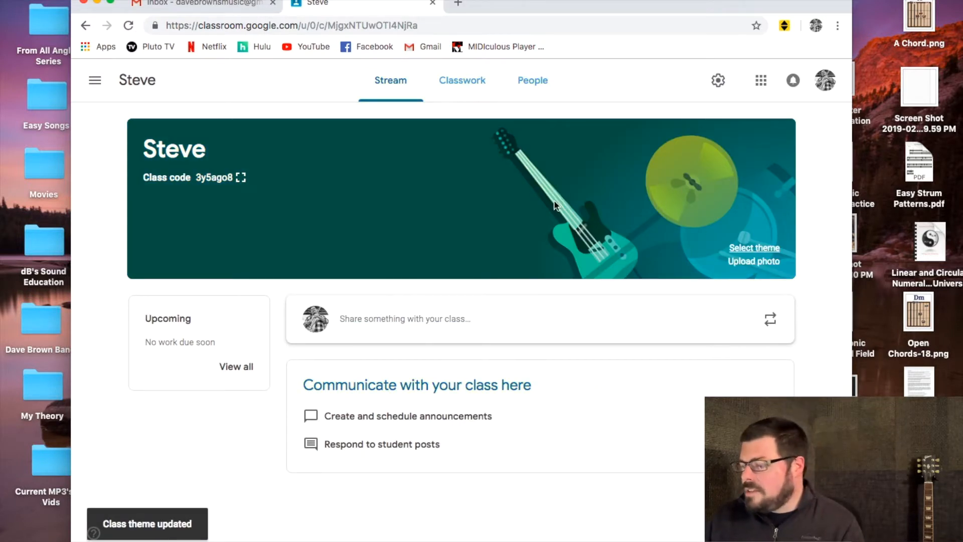
Review the class code actions and the Stream posting permissions in the class settings, leaving them without saving changes.
{"action": "left_click", "coordinate": [719, 81]}
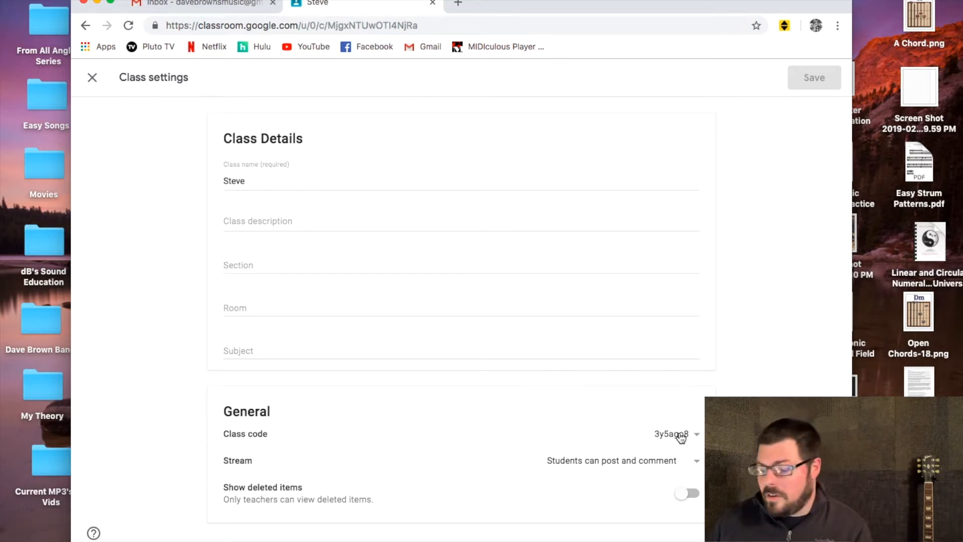
{"action": "left_click", "coordinate": [699, 436]}
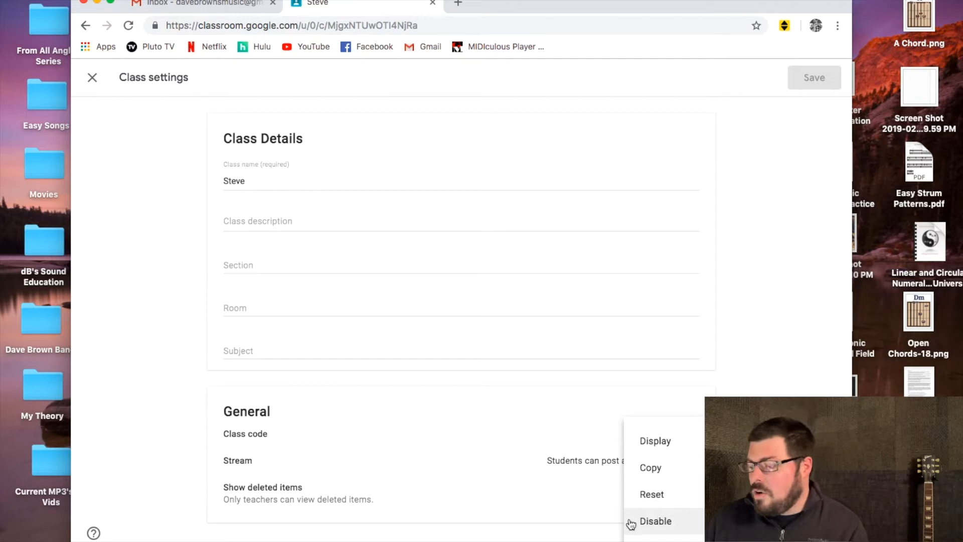
{"action": "left_click", "coordinate": [489, 400]}
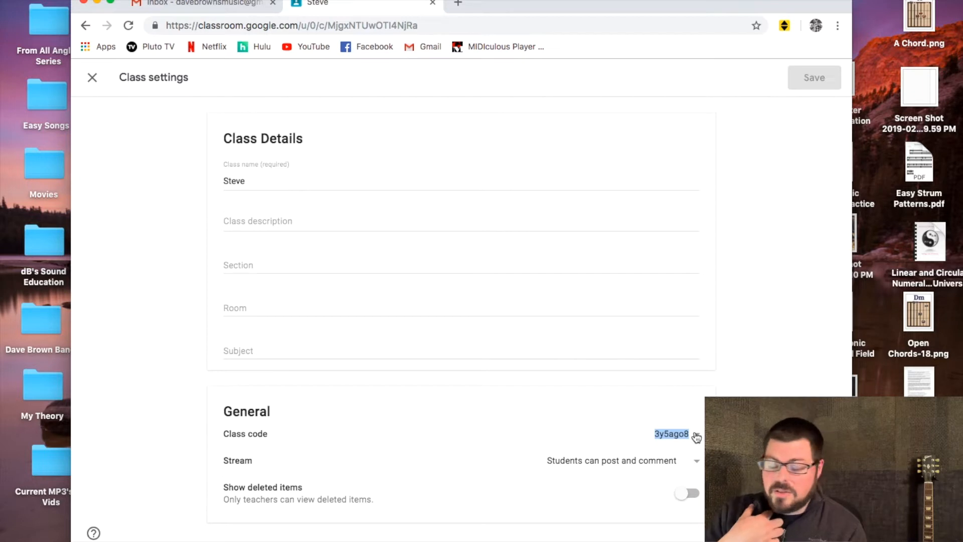
{"action": "left_click", "coordinate": [696, 463]}
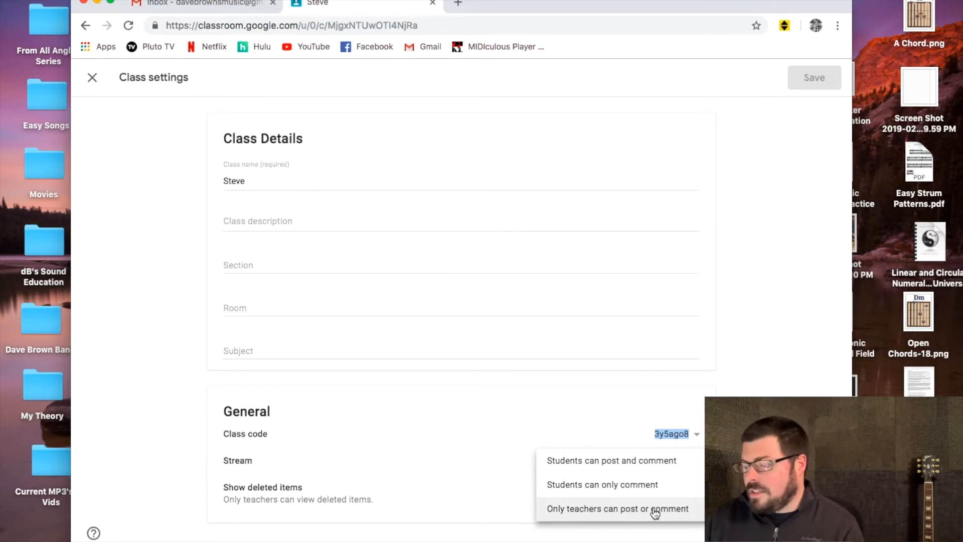
{"action": "left_click", "coordinate": [694, 461]}
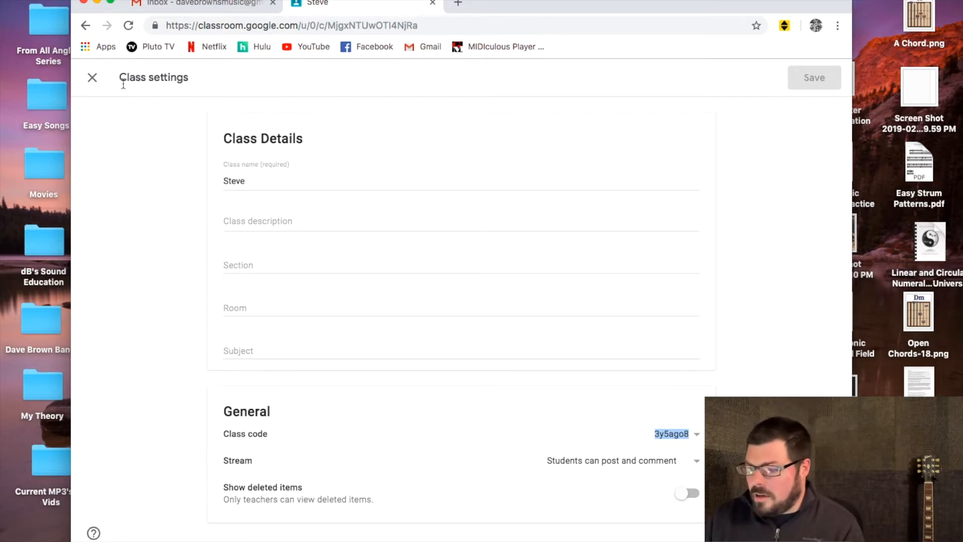
{"action": "left_click", "coordinate": [92, 77]}
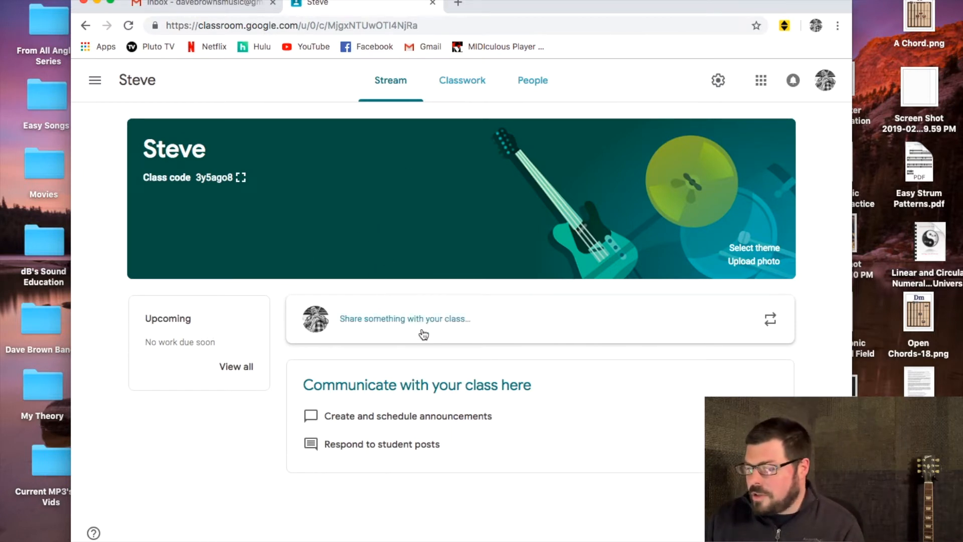
Open a new class post on the Stream and look over its audience, attachment and posting options.
{"action": "left_click", "coordinate": [452, 329]}
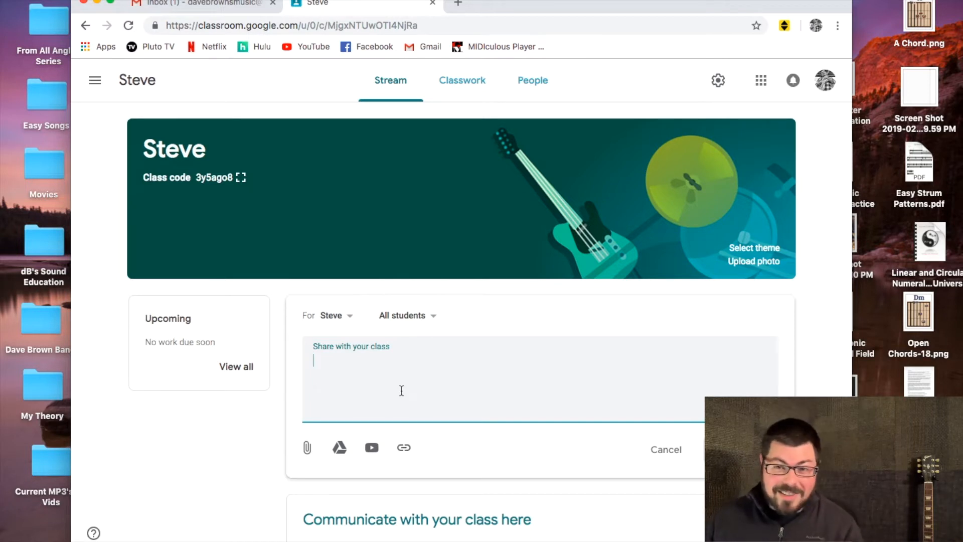
{"action": "scroll", "coordinate": [401, 391], "scroll_direction": "down", "scroll_amount": 1}
{"action": "scroll", "coordinate": [402, 391], "scroll_direction": "down", "scroll_amount": 1}
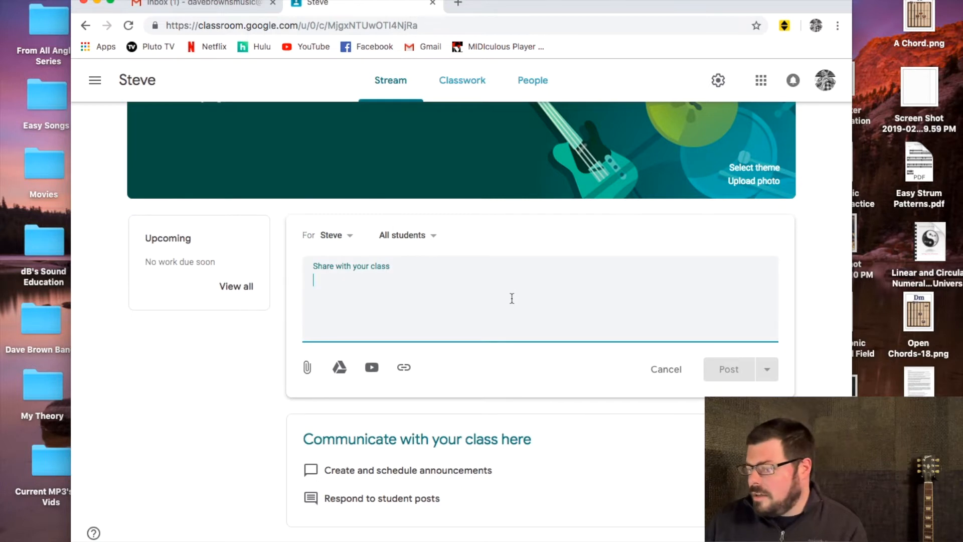
{"action": "scroll", "coordinate": [512, 298], "scroll_direction": "up", "scroll_amount": 3}
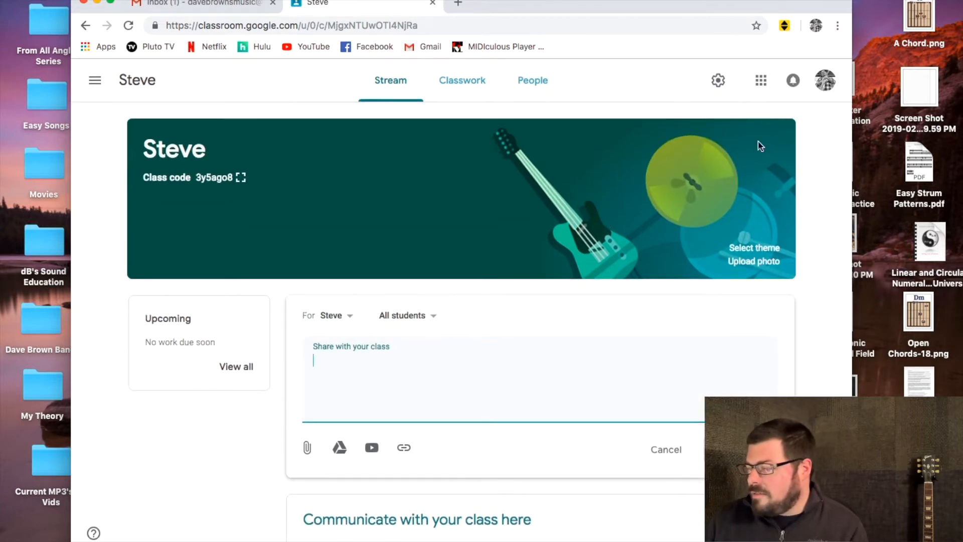
Start a new Classwork assignment for all students and title it "Basic Chords".
{"action": "left_click", "coordinate": [478, 89]}
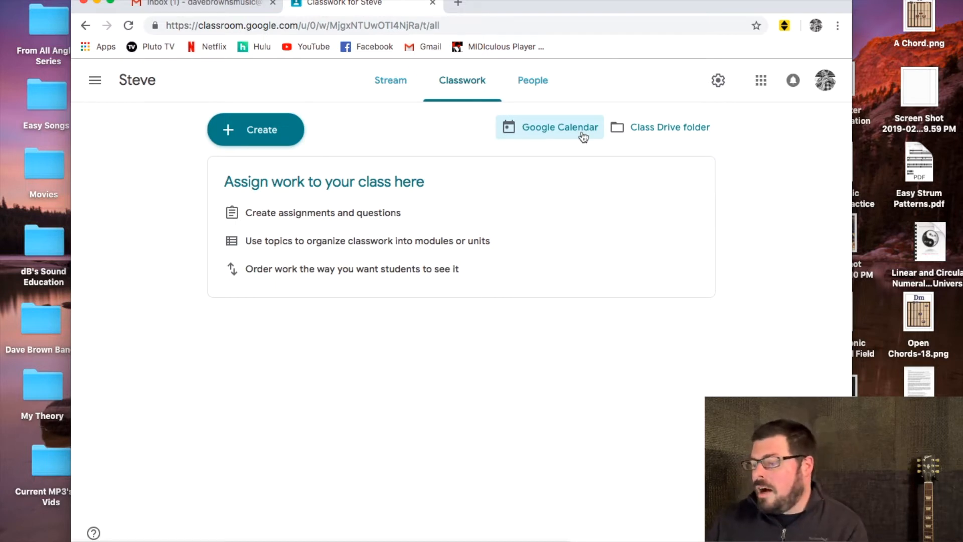
{"action": "left_click", "coordinate": [275, 132]}
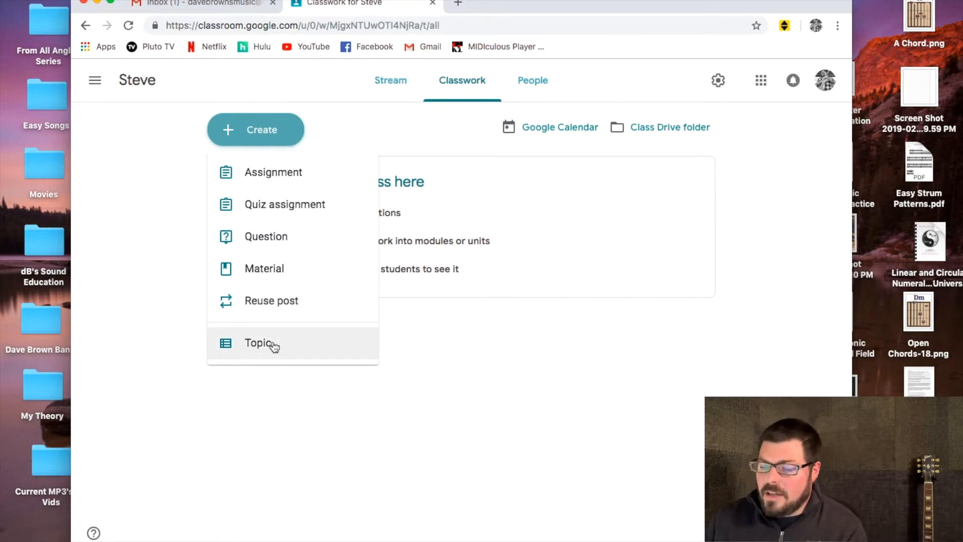
{"action": "left_click", "coordinate": [273, 174]}
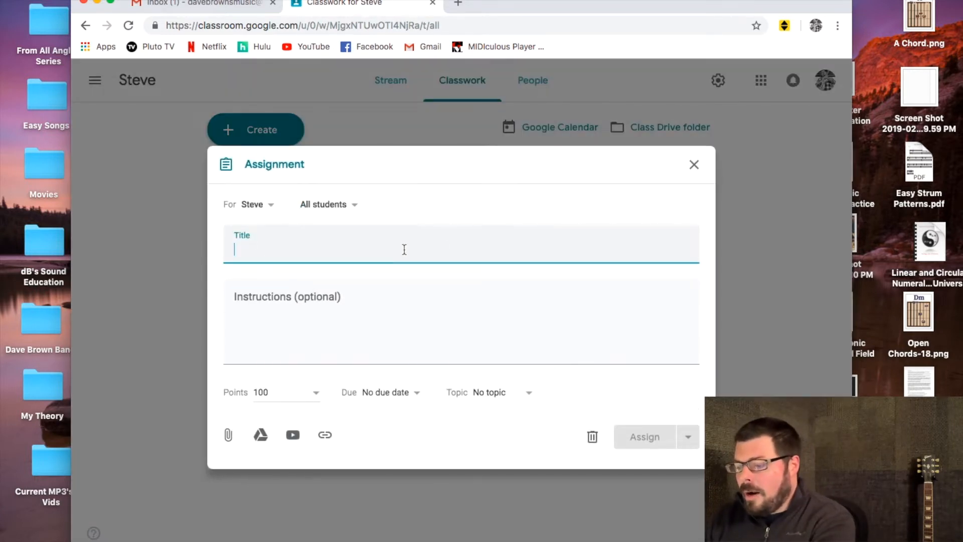
{"action": "left_click", "coordinate": [344, 206]}
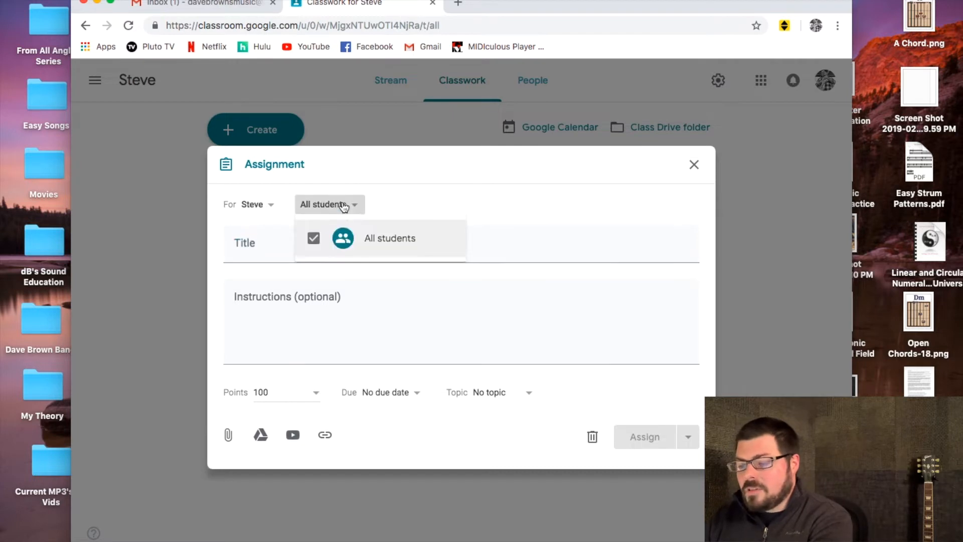
{"action": "left_click", "coordinate": [344, 206]}
{"action": "left_click", "coordinate": [313, 238]}
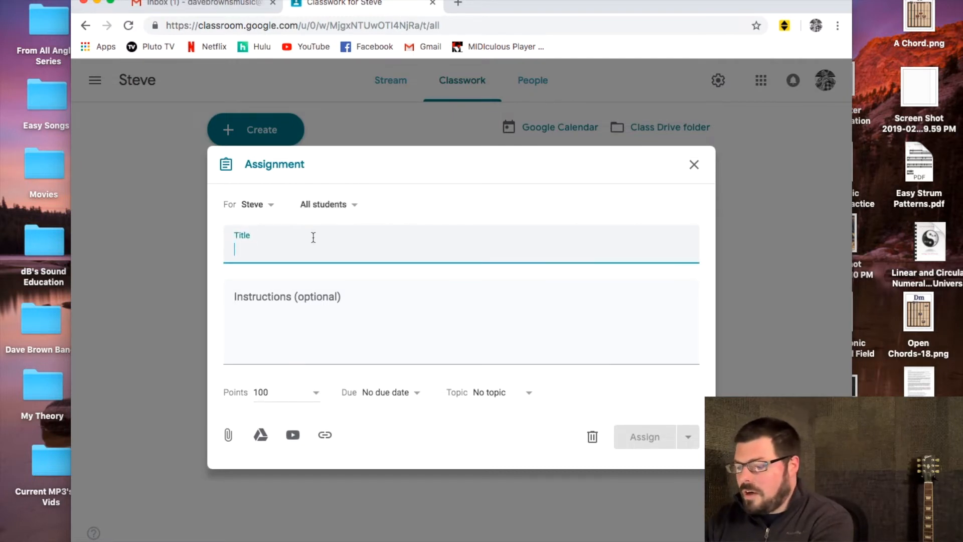
{"action": "type", "text": "Ba"}
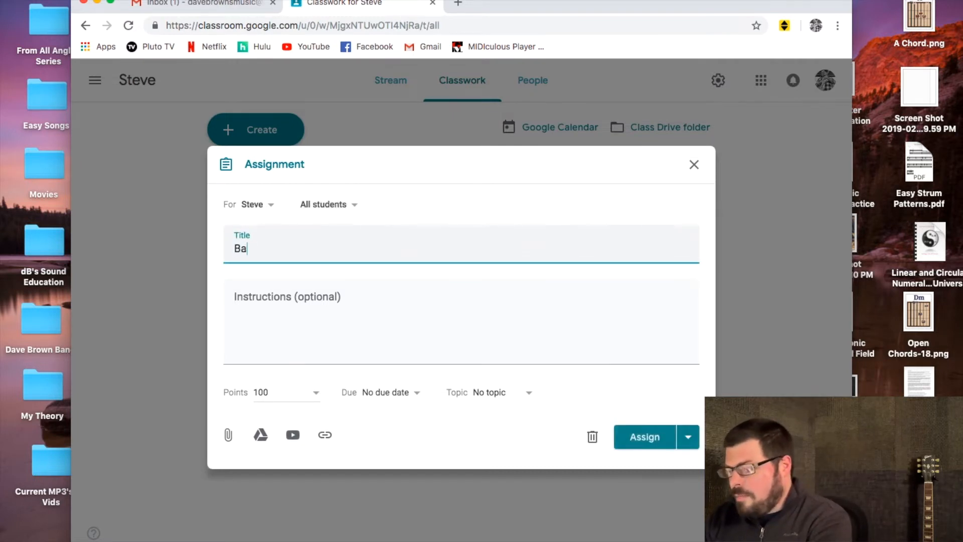
{"action": "type", "text": "sic Chords"}
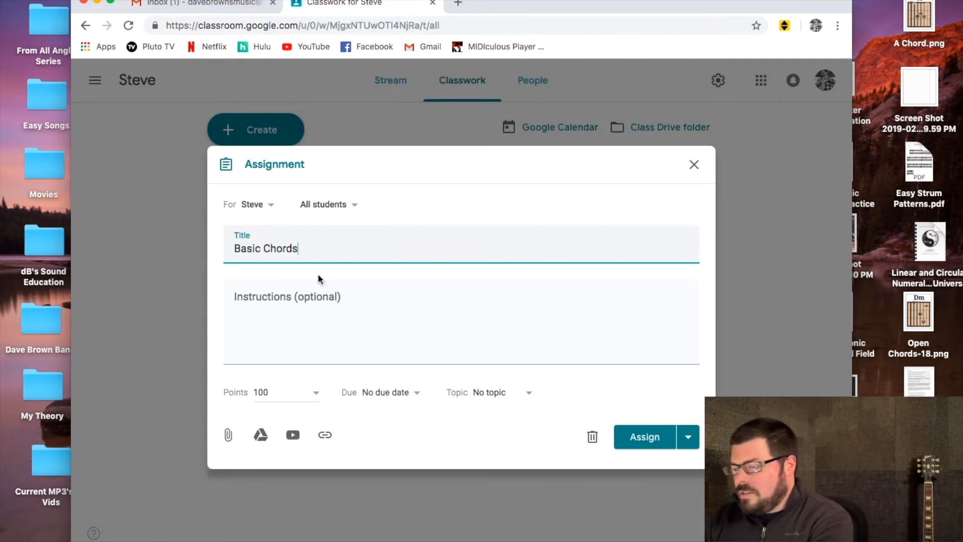
Enter "Practice G to C" as the assignment's instructions.
{"action": "left_click", "coordinate": [320, 301]}
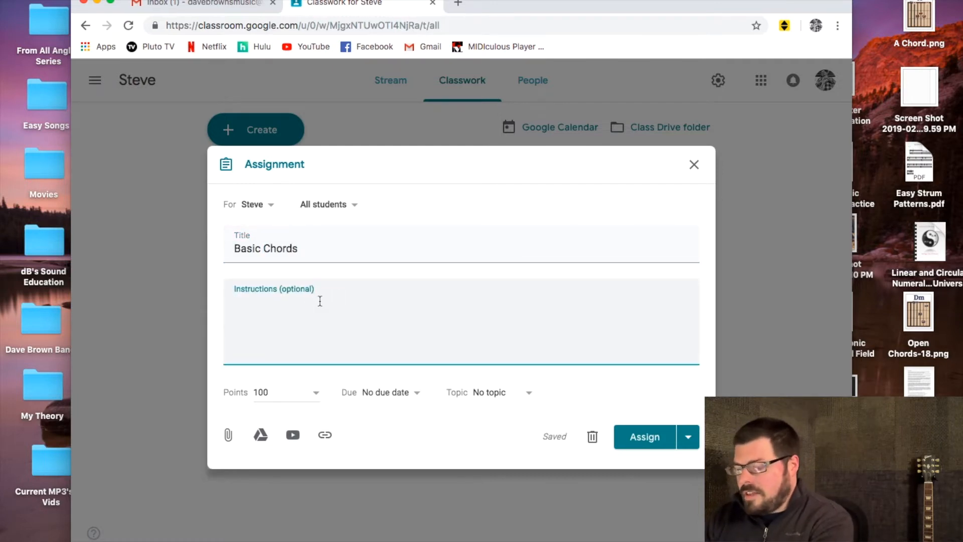
{"action": "type", "text": "Wha"}
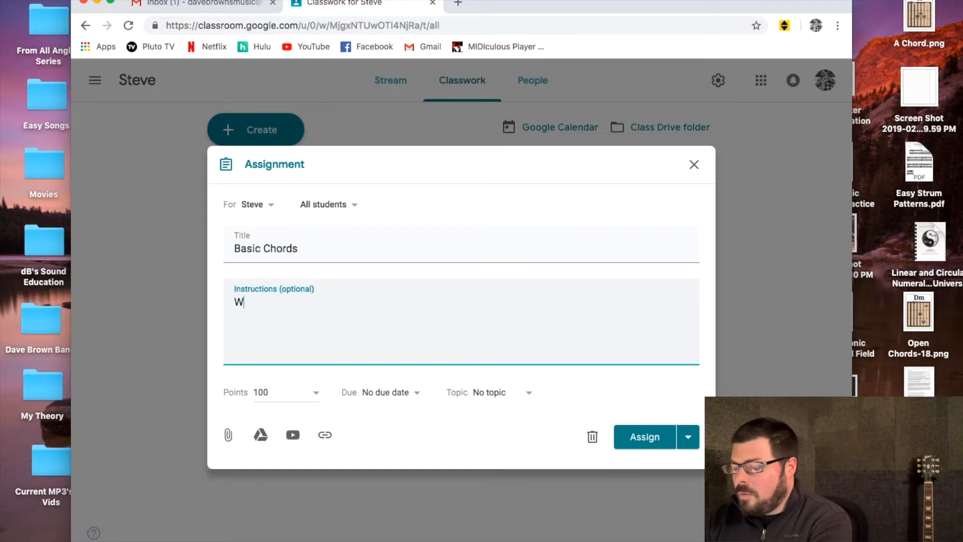
{"action": "key", "text": "BackSpace"}
{"action": "key", "text": "BackSpace"}
{"action": "key", "text": "BackSpace"}
{"action": "type", "text": "P"}
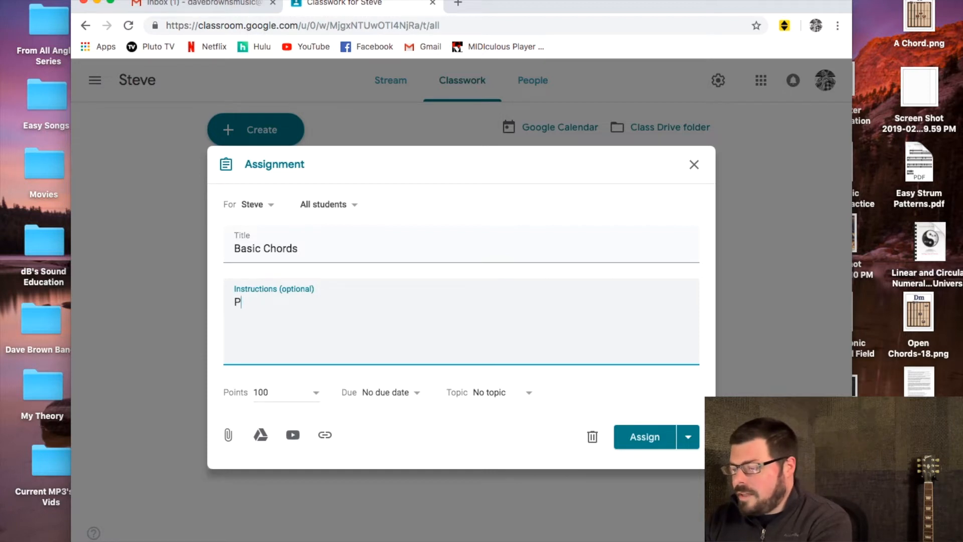
{"action": "type", "text": "ractice G to C"}
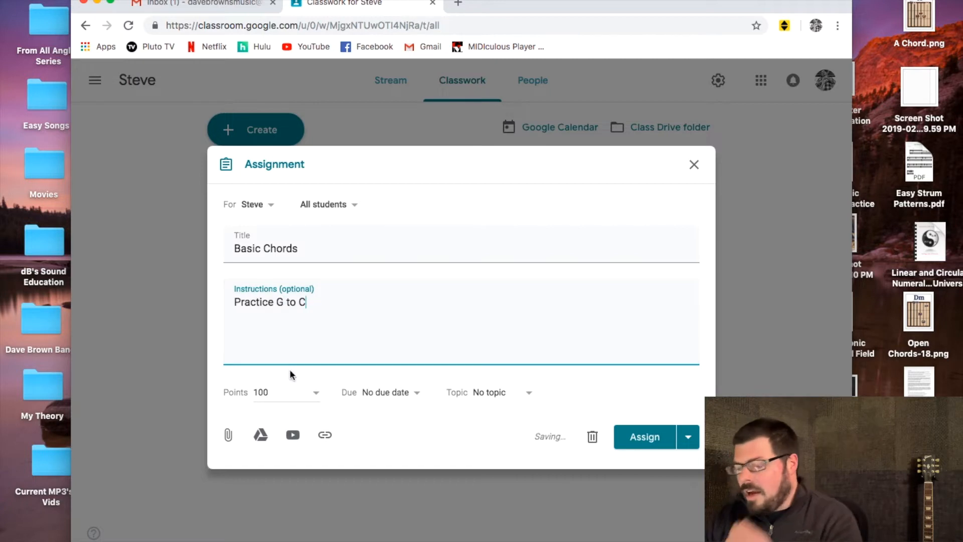
Make the assignment Ungraded and set its due date to Feb 20, 2019, with no time.
{"action": "left_click", "coordinate": [295, 392]}
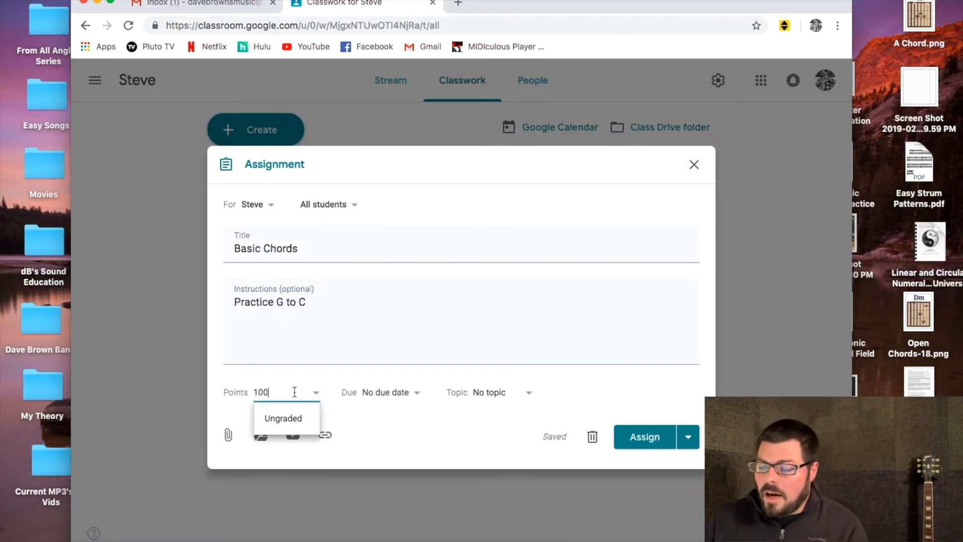
{"action": "left_click", "coordinate": [293, 418]}
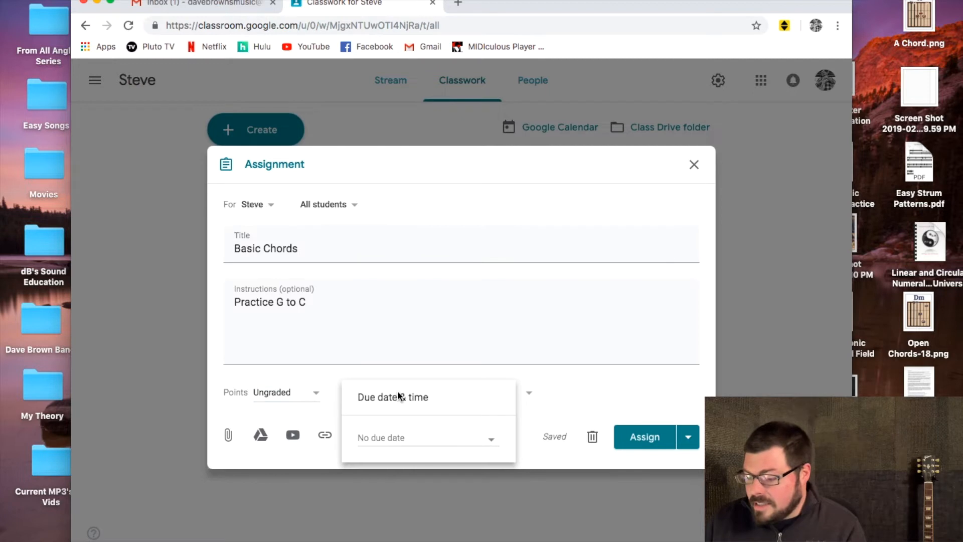
{"action": "left_click", "coordinate": [421, 439]}
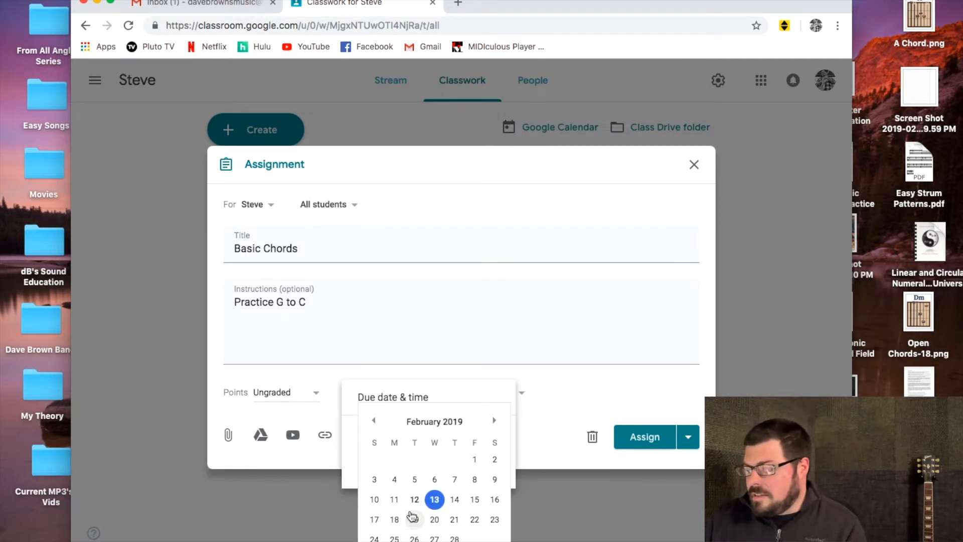
{"action": "left_click", "coordinate": [435, 519]}
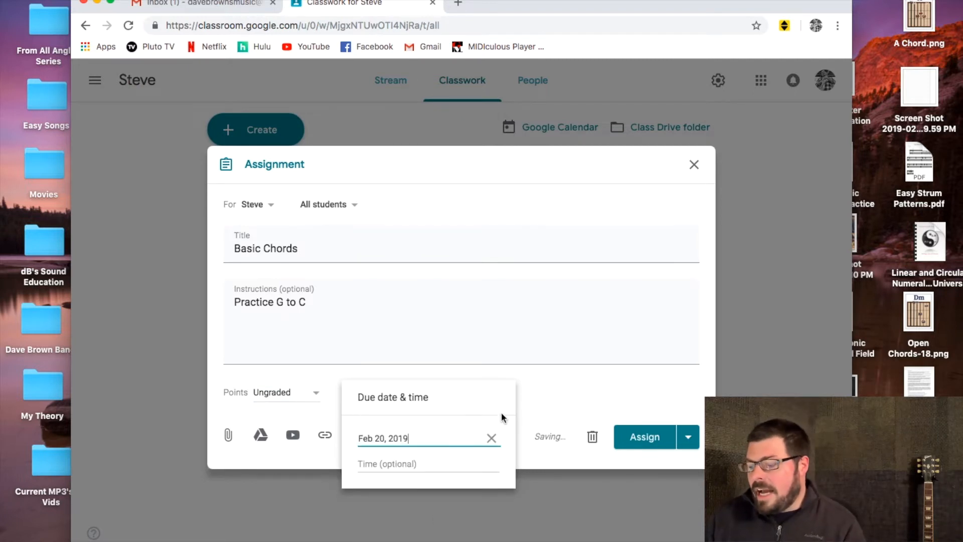
{"action": "left_click", "coordinate": [546, 394]}
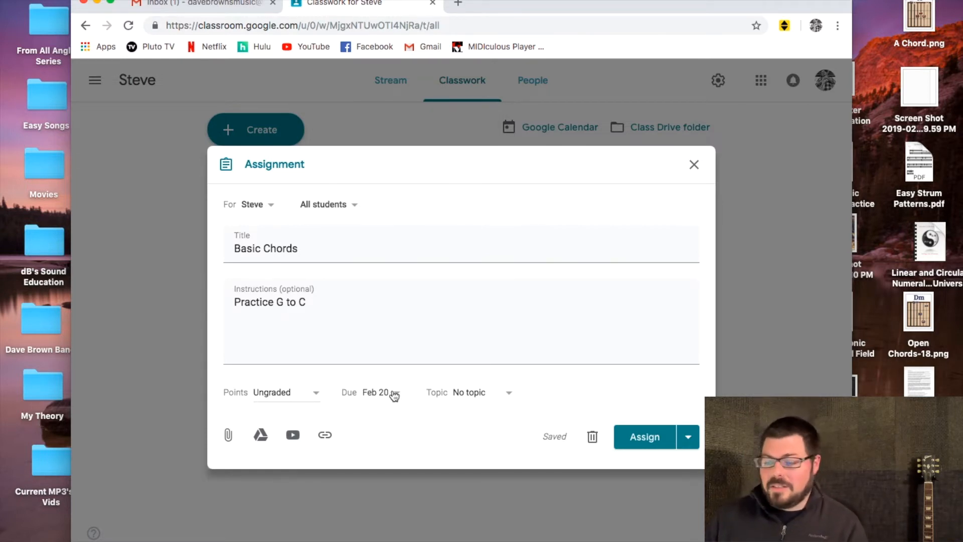
{"action": "left_click", "coordinate": [473, 398]}
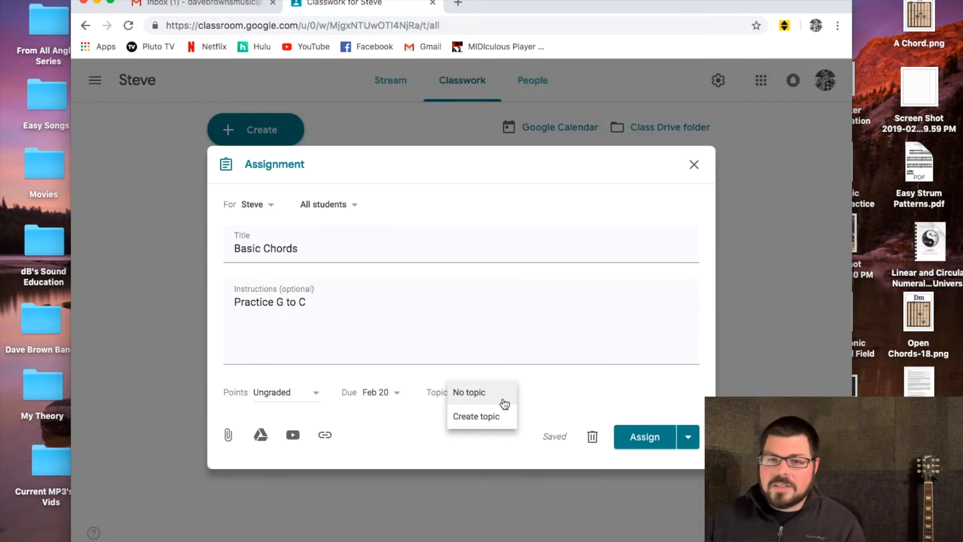
{"action": "left_click", "coordinate": [555, 397]}
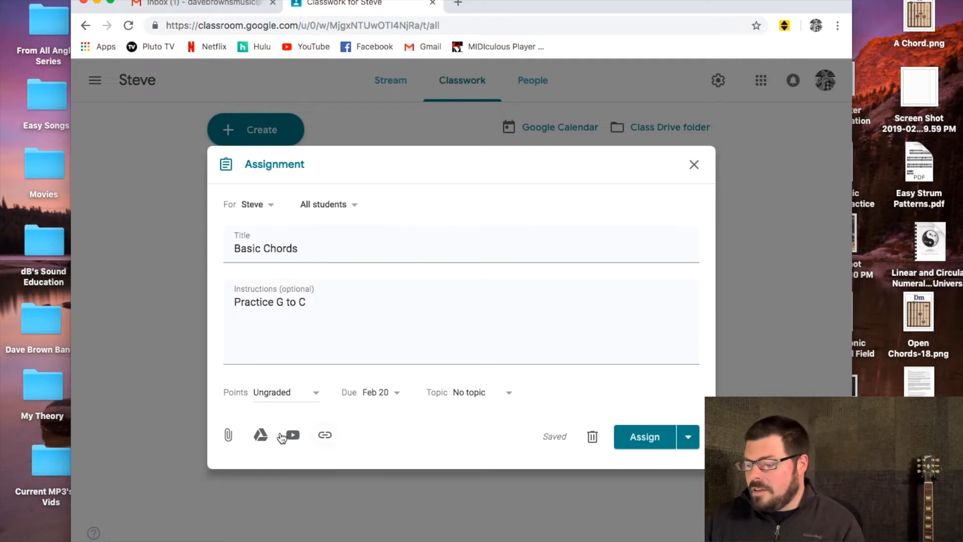
Find the G Chord.png image on the computer and upload it as an attachment to the Basic Chords assignment.
{"action": "left_click", "coordinate": [228, 435]}
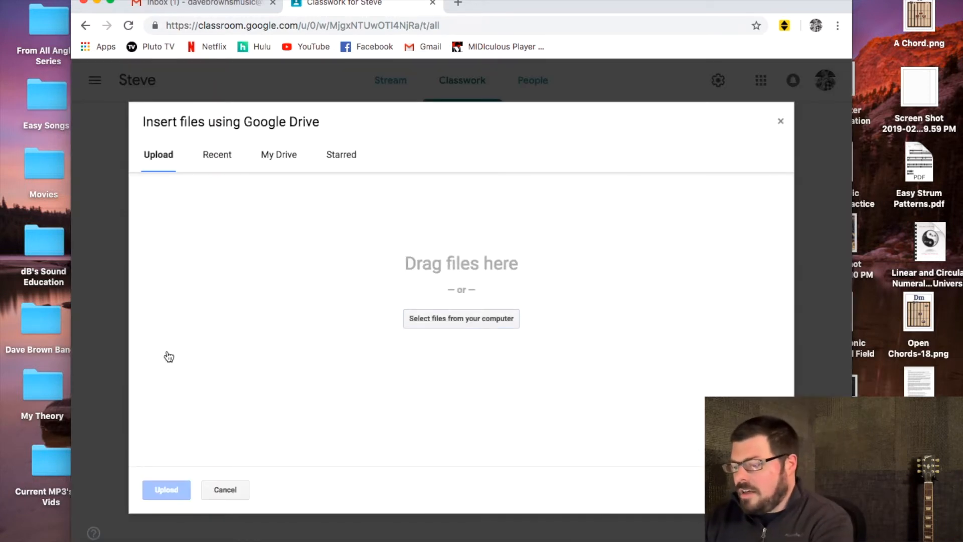
{"action": "key", "text": "super+space"}
{"action": "type", "text": "g chord"}
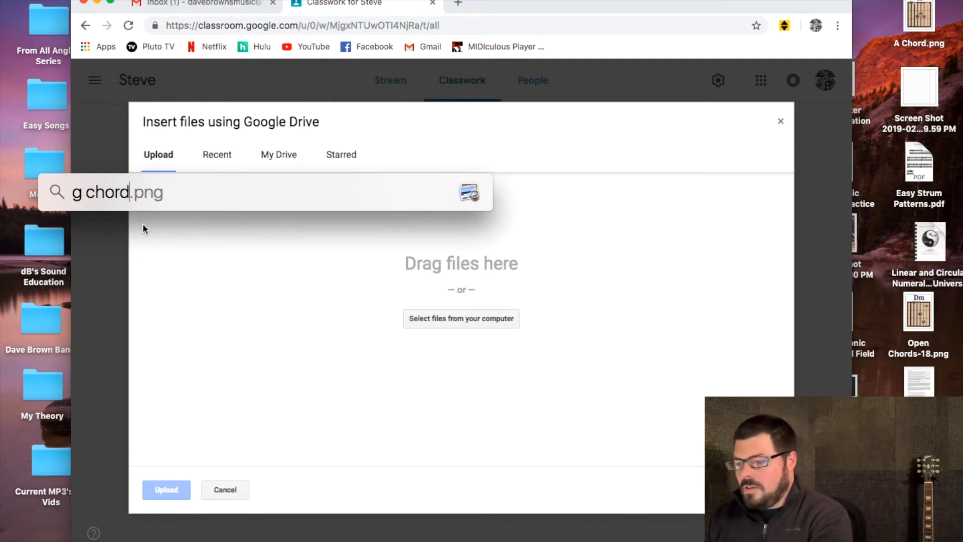
{"action": "left_click_drag", "start_coordinate": [100, 231], "coordinate": [607, 322]}
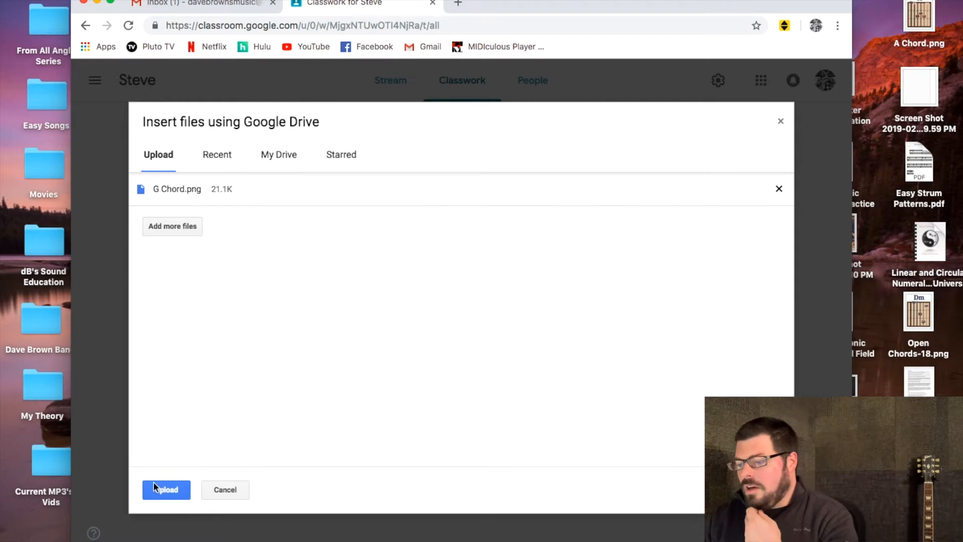
{"action": "left_click", "coordinate": [158, 492]}
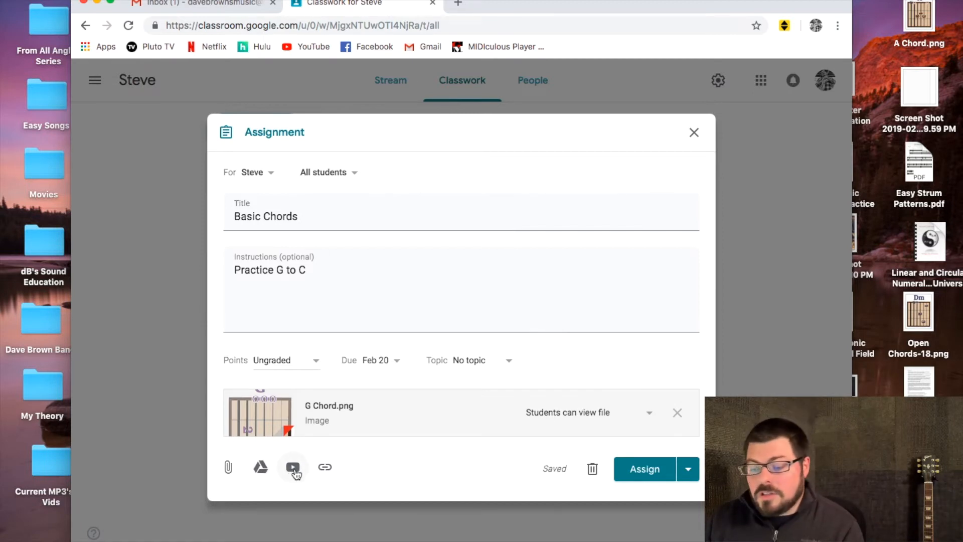
Start adding a link to the assignment, and search Google for "metronome" in a new browser tab.
{"action": "left_click", "coordinate": [326, 469]}
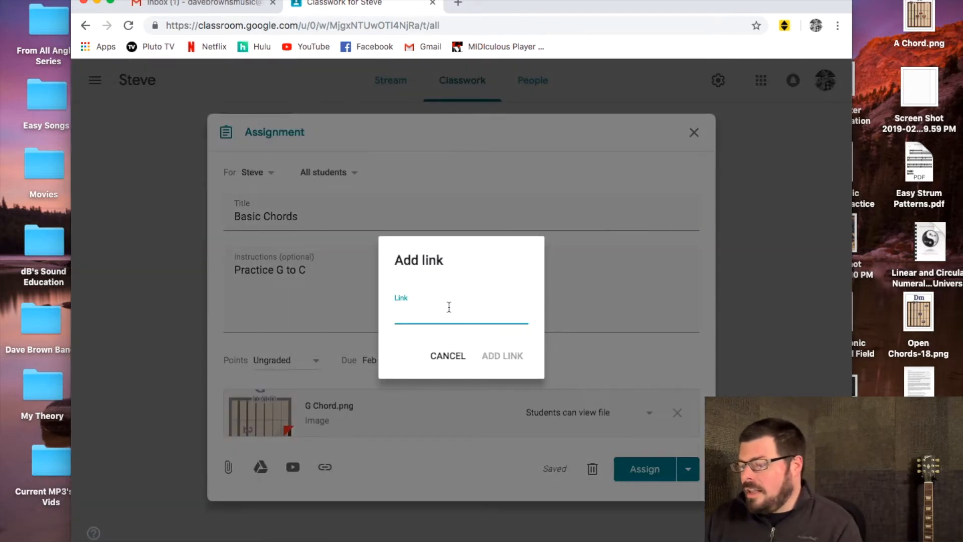
{"action": "left_click", "coordinate": [456, 4]}
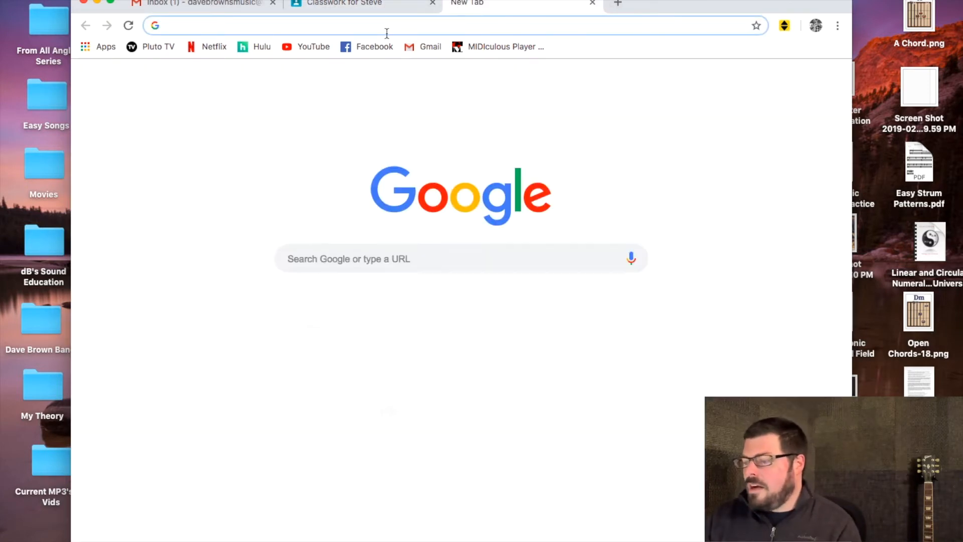
{"action": "type", "text": "google.com"}
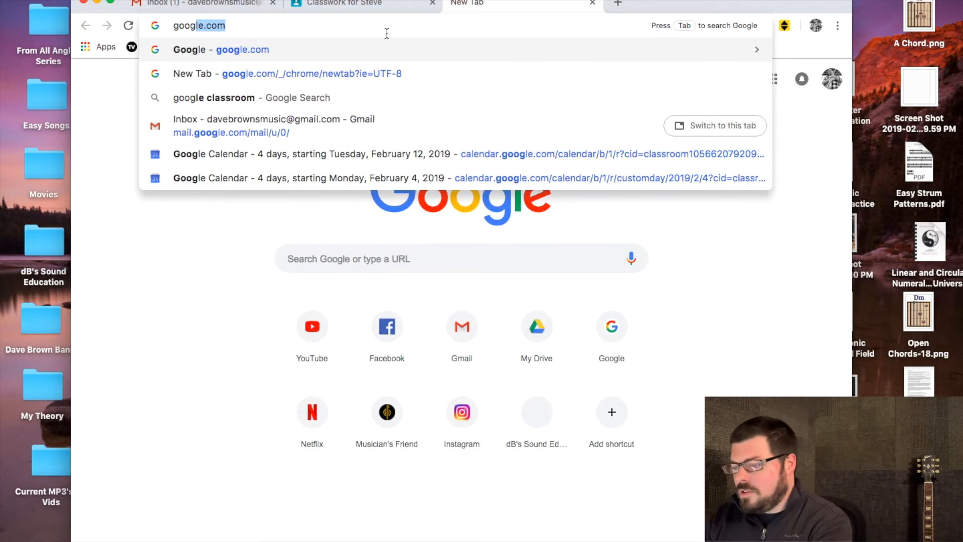
{"action": "key", "text": "Return"}
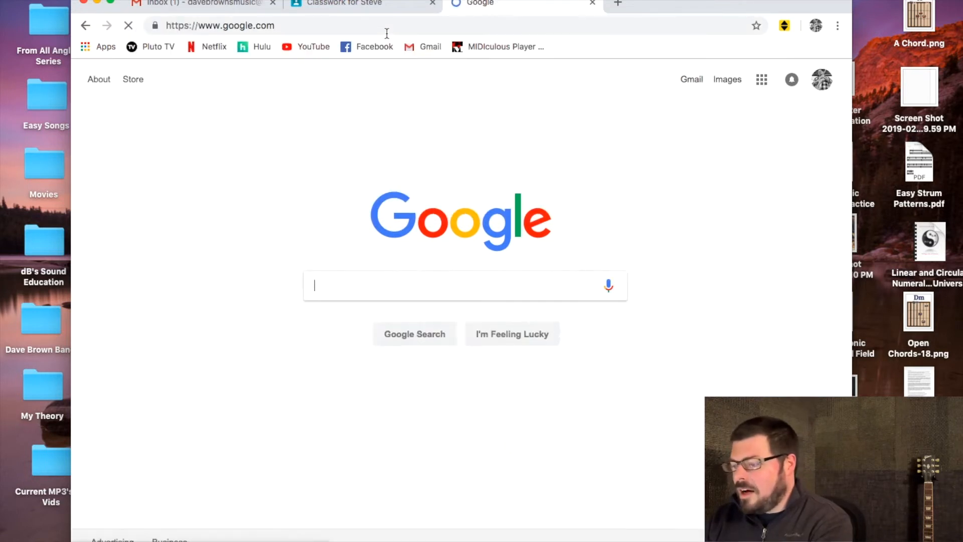
{"action": "type", "text": "metronome"}
{"action": "key", "text": "Return"}
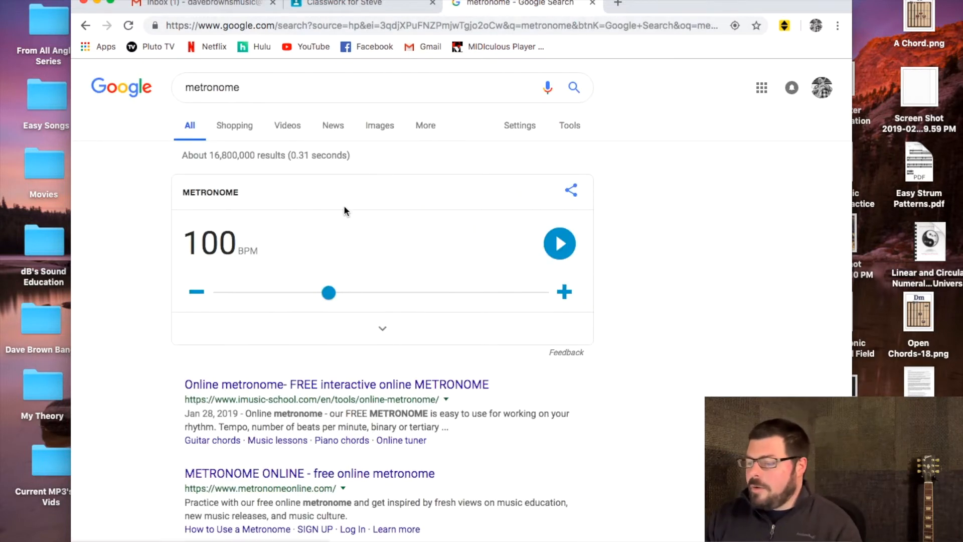
Attach the metronome search page's URL as a link to the Basic Chords assignment and assign it.
{"action": "left_click", "coordinate": [297, 29]}
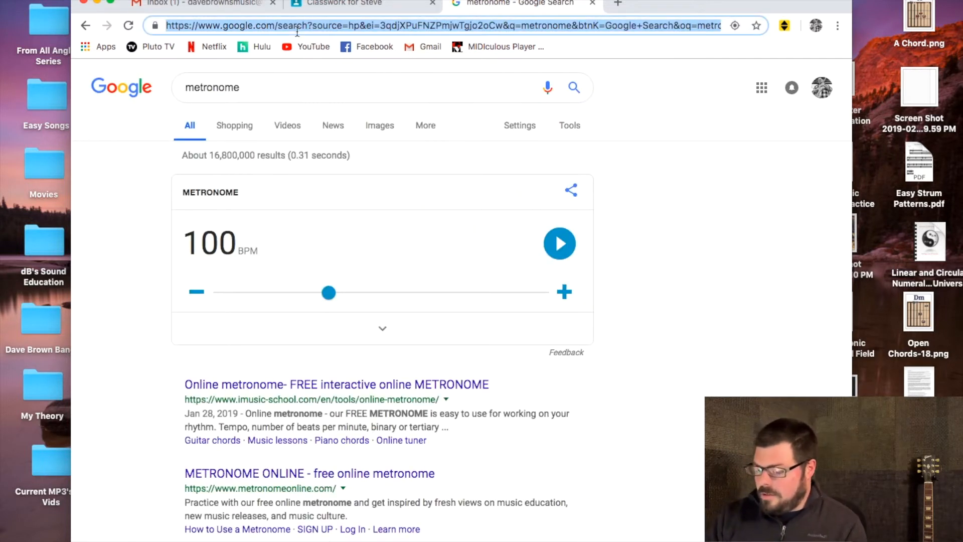
{"action": "left_click", "coordinate": [344, 3]}
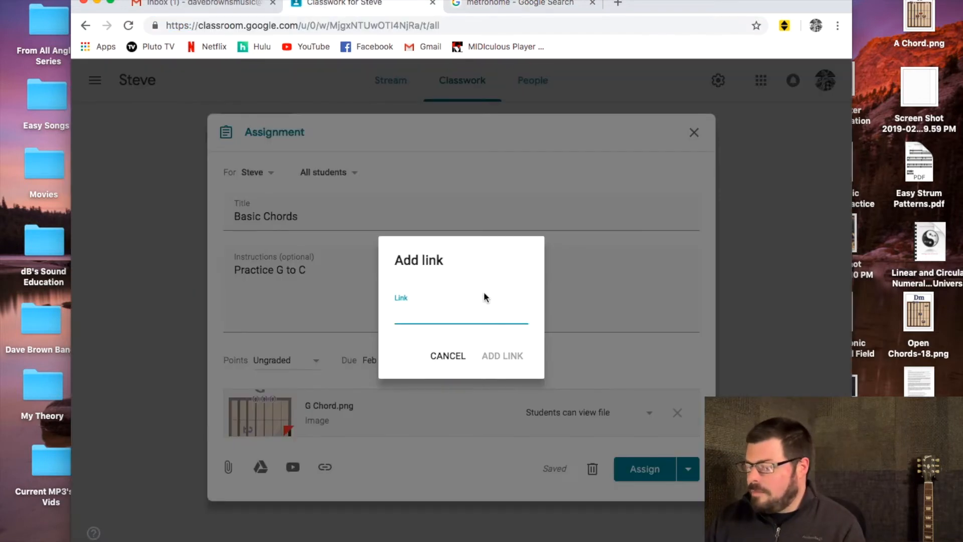
{"action": "key", "text": "super+v"}
{"action": "left_click", "coordinate": [502, 357]}
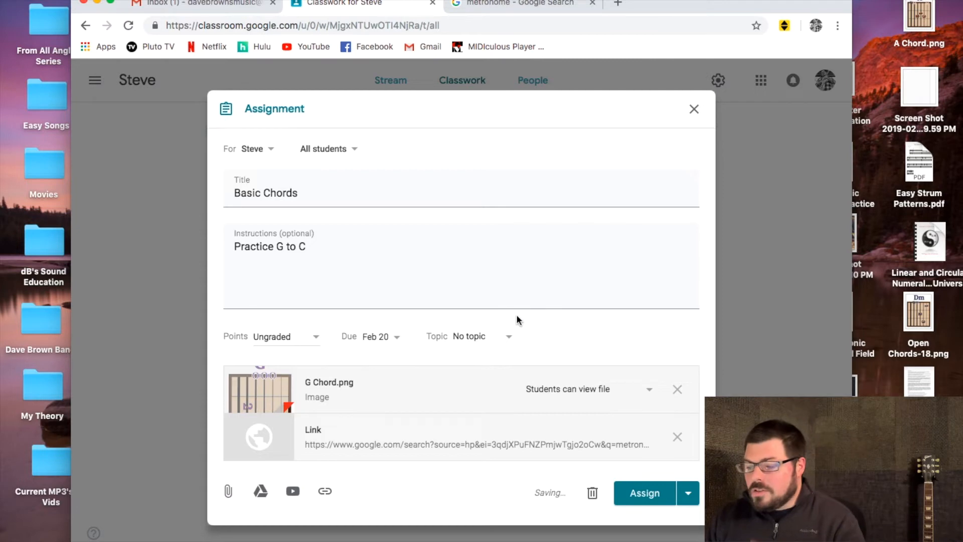
{"action": "left_click", "coordinate": [633, 494]}
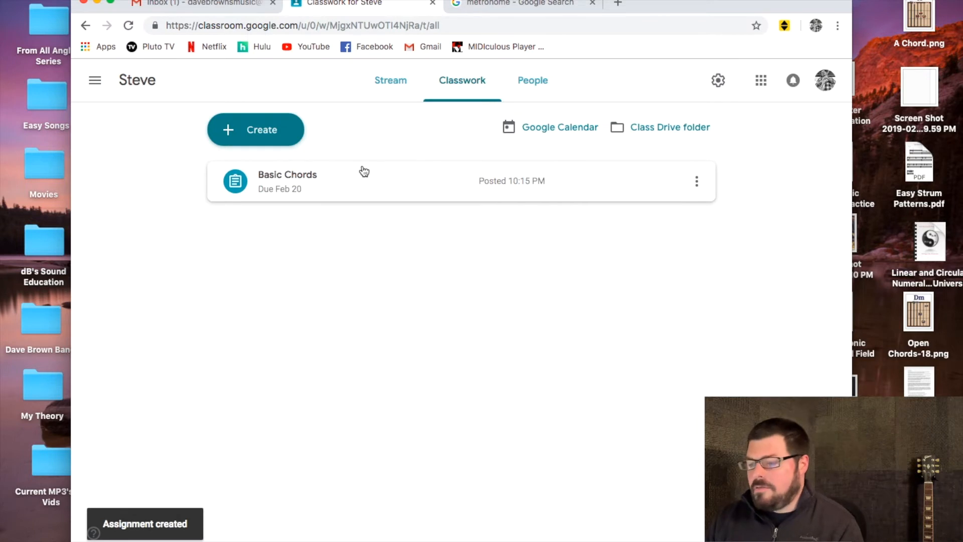
Create a quiz assignment titled "Theory Quiz" with the instructions "Key signatures.".
{"action": "left_click", "coordinate": [285, 134]}
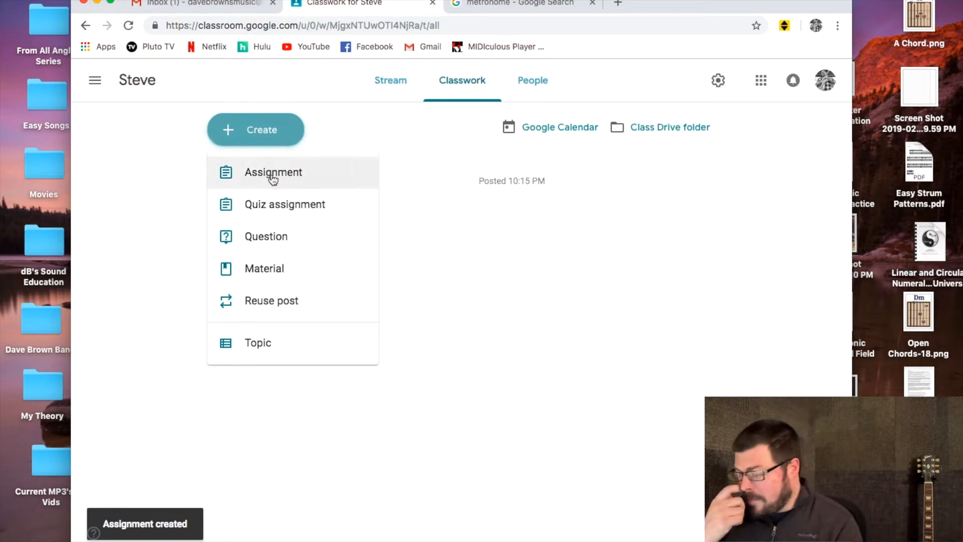
{"action": "left_click", "coordinate": [274, 210]}
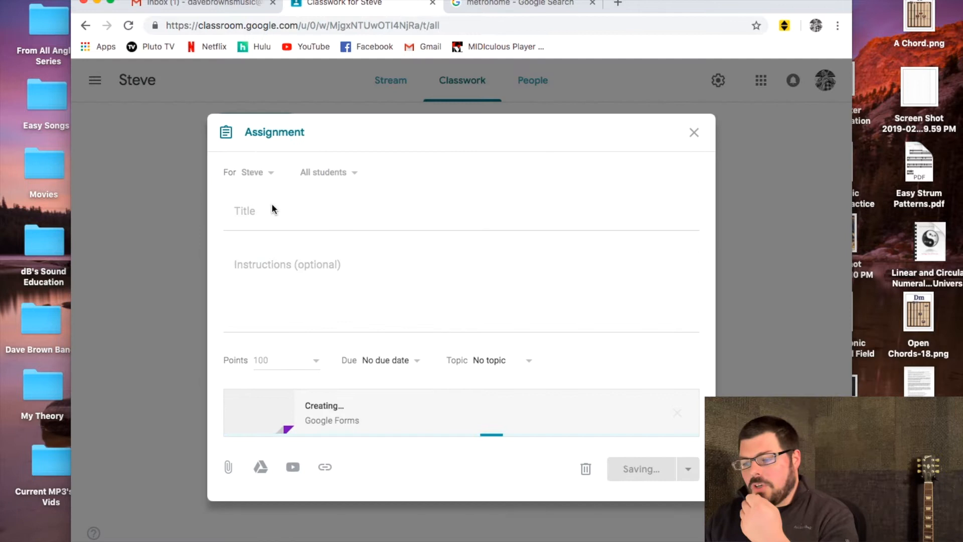
{"action": "type", "text": "Theory Quiz"}
{"action": "left_click", "coordinate": [311, 274]}
{"action": "type", "text": "Key signatures."}
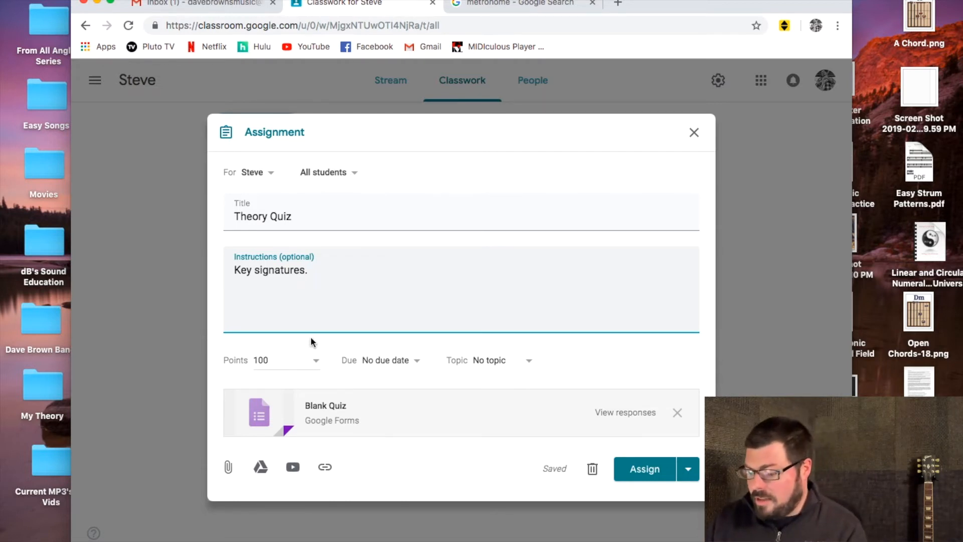
Open the attached Blank Quiz form and change its heading to "Theory Quiz".
{"action": "left_click", "coordinate": [322, 406]}
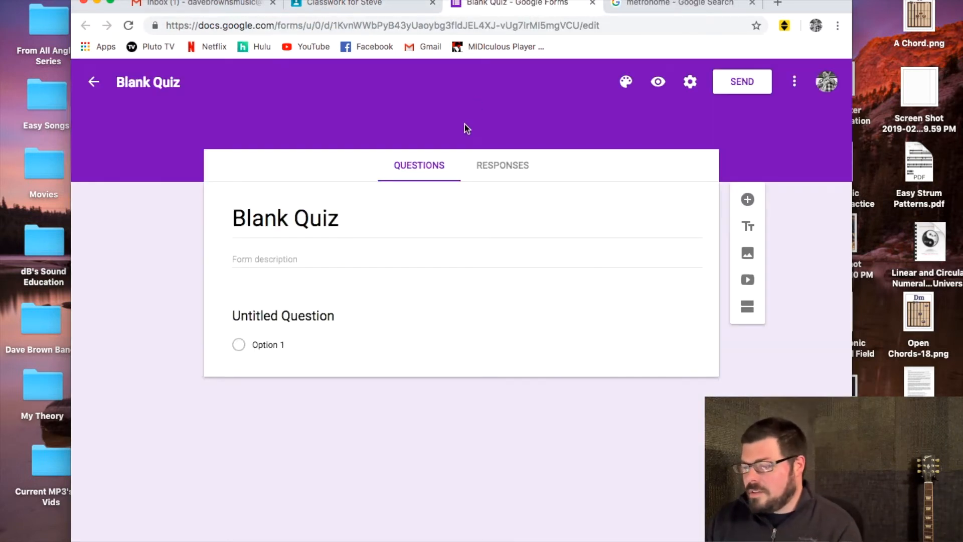
{"action": "left_click", "coordinate": [309, 209]}
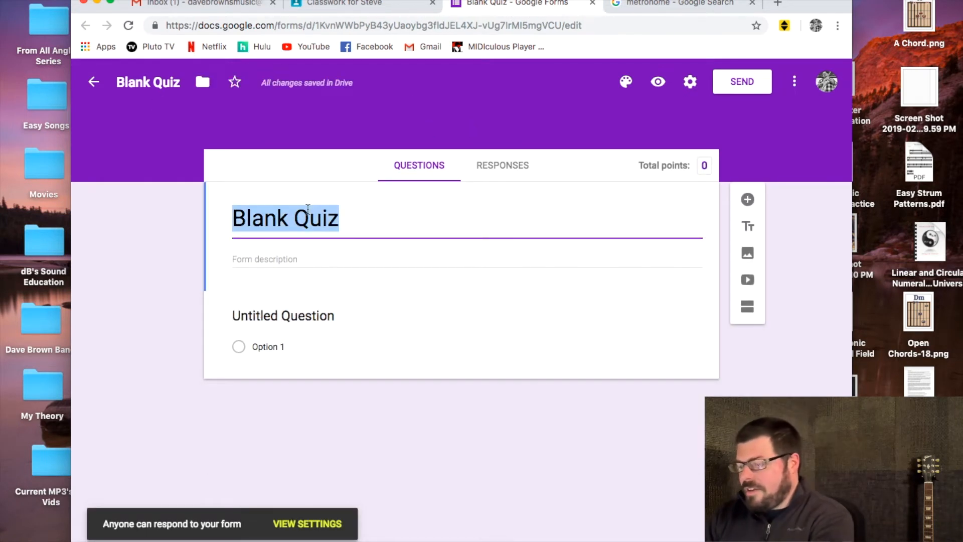
{"action": "type", "text": "Theory QUiz"}
{"action": "key", "text": "BackSpace"}
{"action": "key", "text": "BackSpace"}
{"action": "key", "text": "BackSpace"}
{"action": "type", "text": "uiz"}
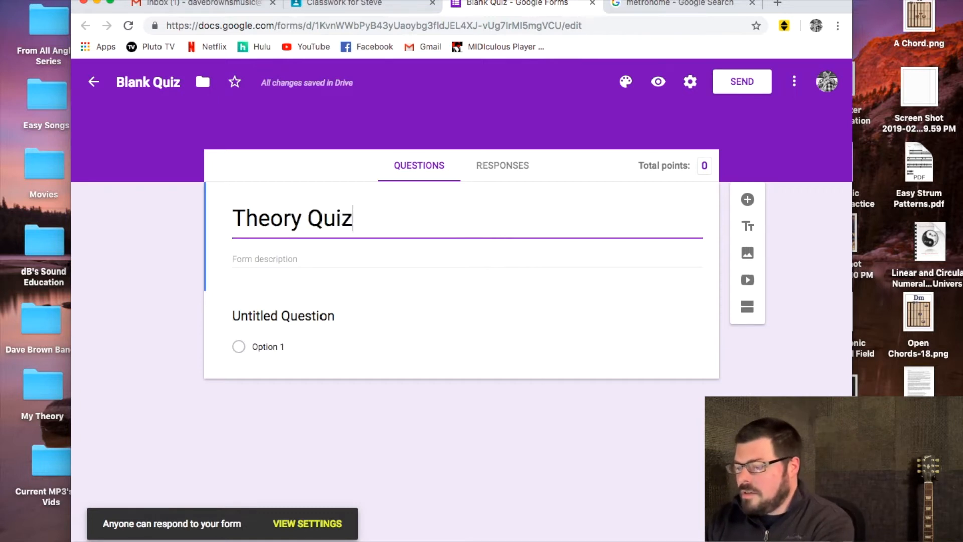
Rename the form's file as "Theory Quiz".
{"action": "double_click", "coordinate": [156, 83]}
{"action": "triple_click", "coordinate": [155, 82]}
{"action": "type", "text": "T"}
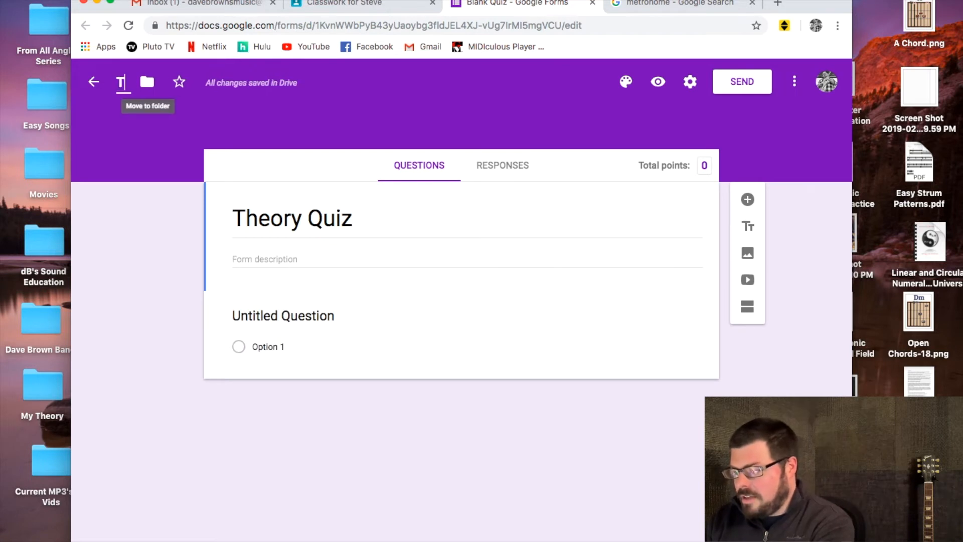
{"action": "type", "text": "heory Quiz"}
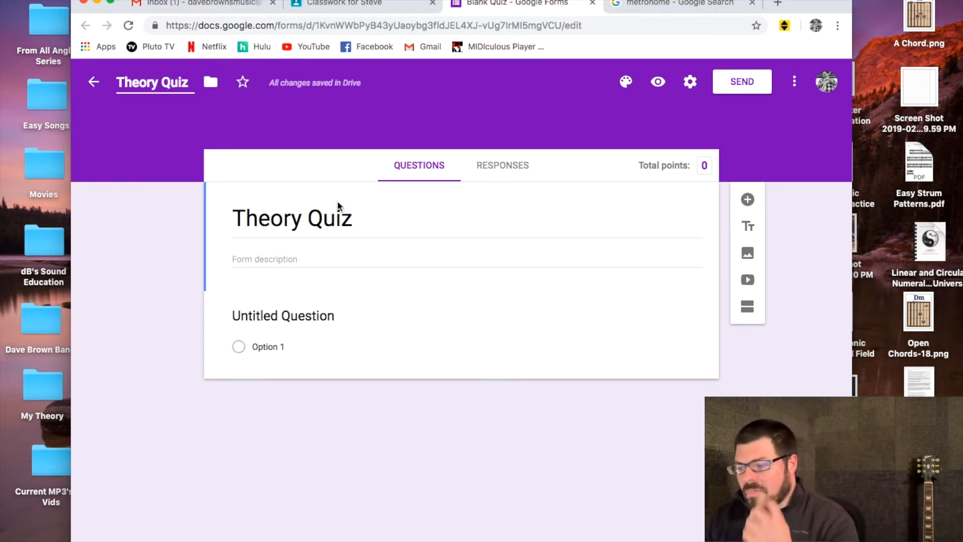
{"action": "left_click", "coordinate": [479, 213]}
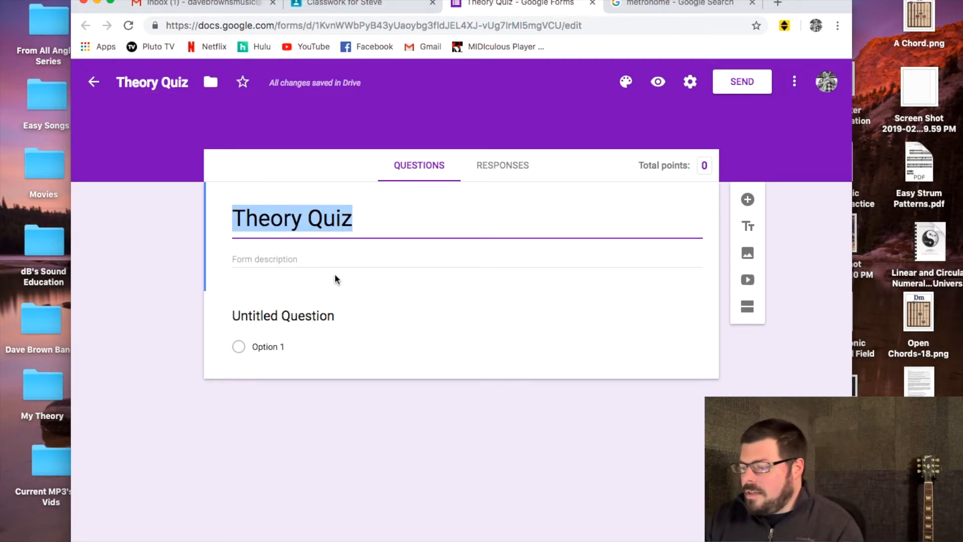
Word the untitled question as "What's in the key of G?" and make it a Short answer question.
{"action": "left_click", "coordinate": [275, 326]}
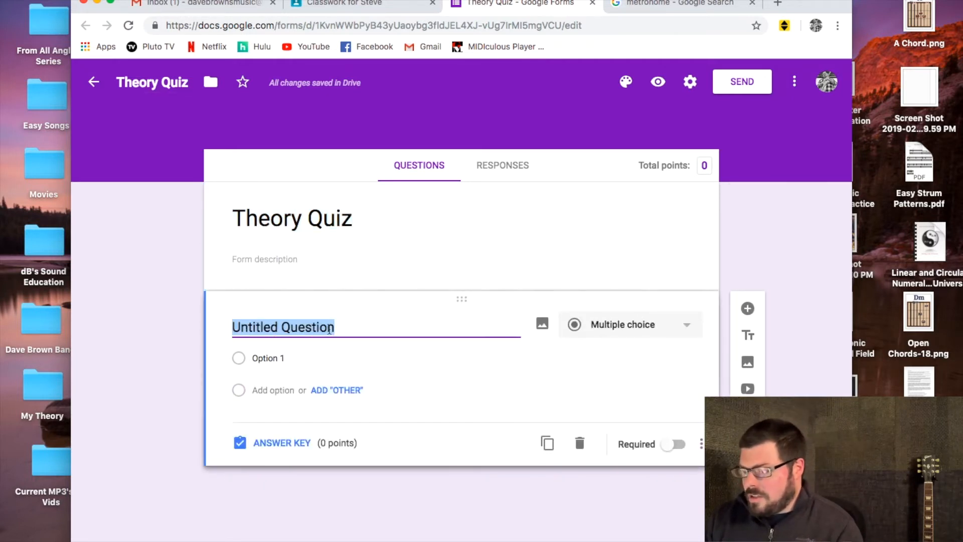
{"action": "type", "text": "What's in"}
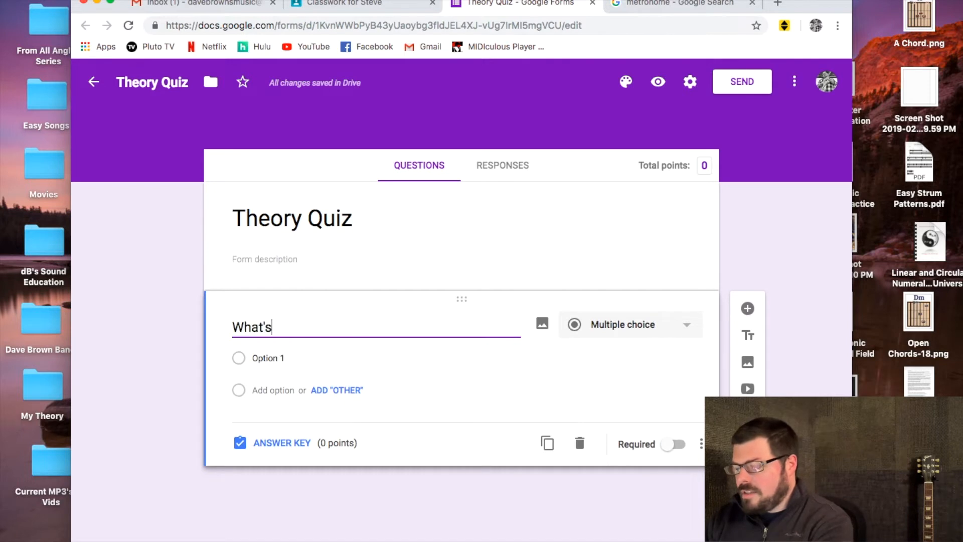
{"action": "key", "text": "BackSpace"}
{"action": "key", "text": "BackSpace"}
{"action": "key", "text": "BackSpace"}
{"action": "type", "text": "in the key of G?"}
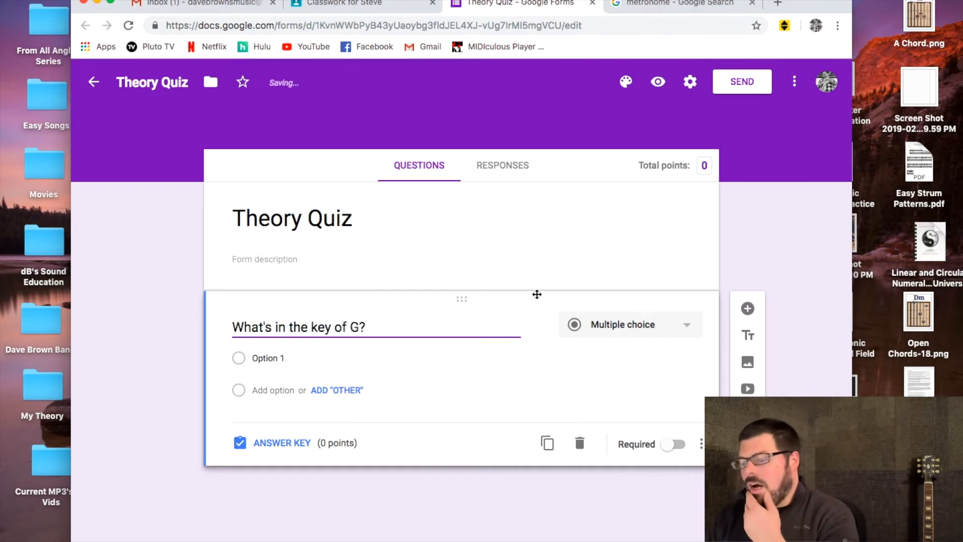
{"action": "left_click", "coordinate": [609, 332]}
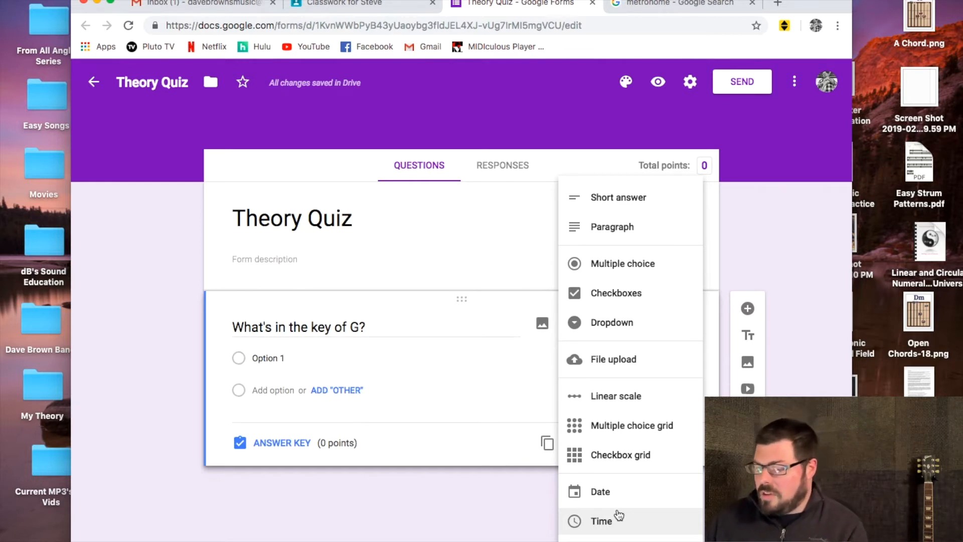
{"action": "left_click", "coordinate": [611, 198]}
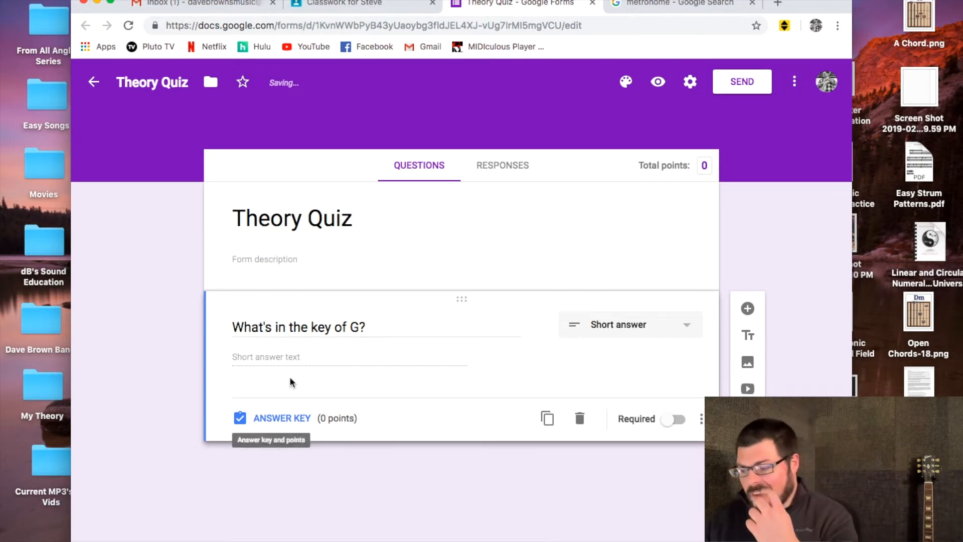
Set the question's answer key to F#, mark all other answers incorrect, and make it worth 5 points.
{"action": "left_click", "coordinate": [269, 419]}
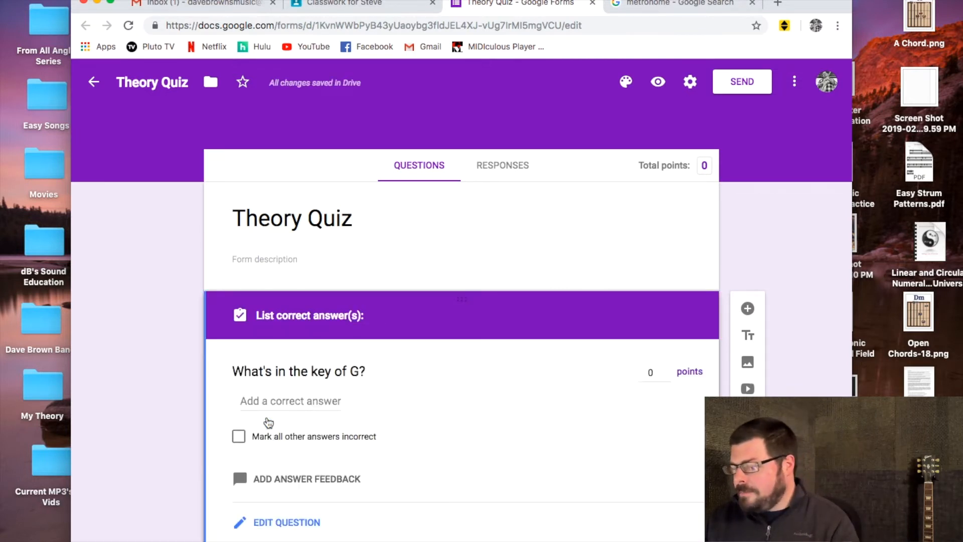
{"action": "left_click", "coordinate": [285, 406]}
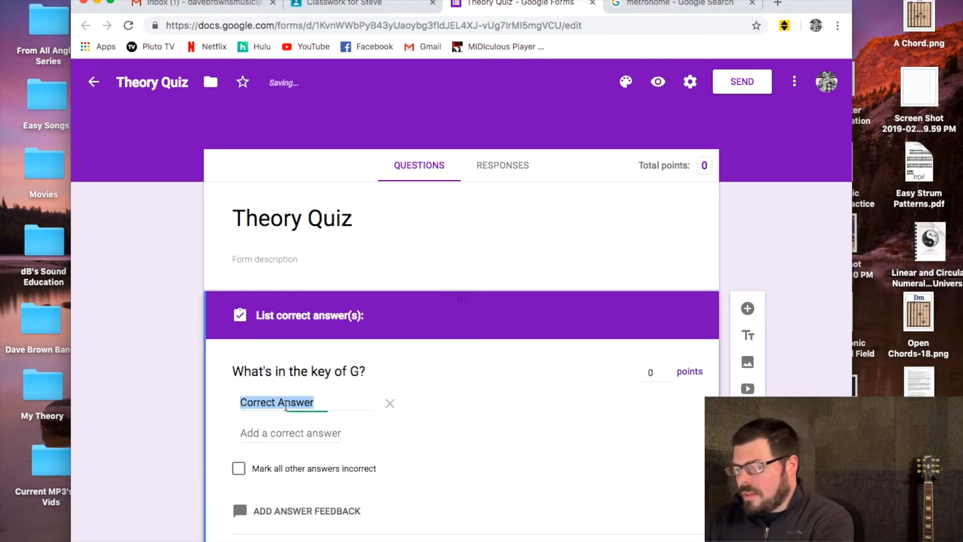
{"action": "type", "text": "F#"}
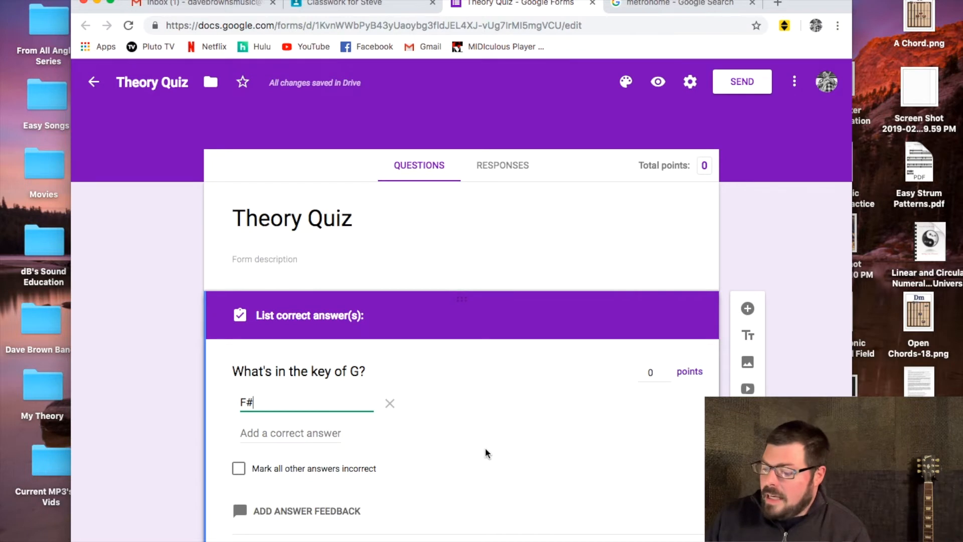
{"action": "scroll", "coordinate": [485, 448], "scroll_direction": "down", "scroll_amount": 2}
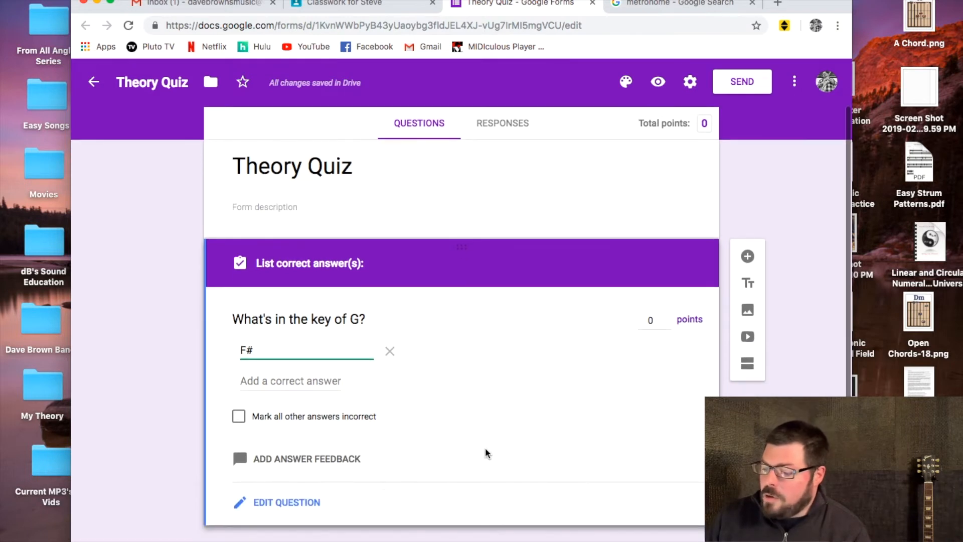
{"action": "left_click", "coordinate": [249, 417]}
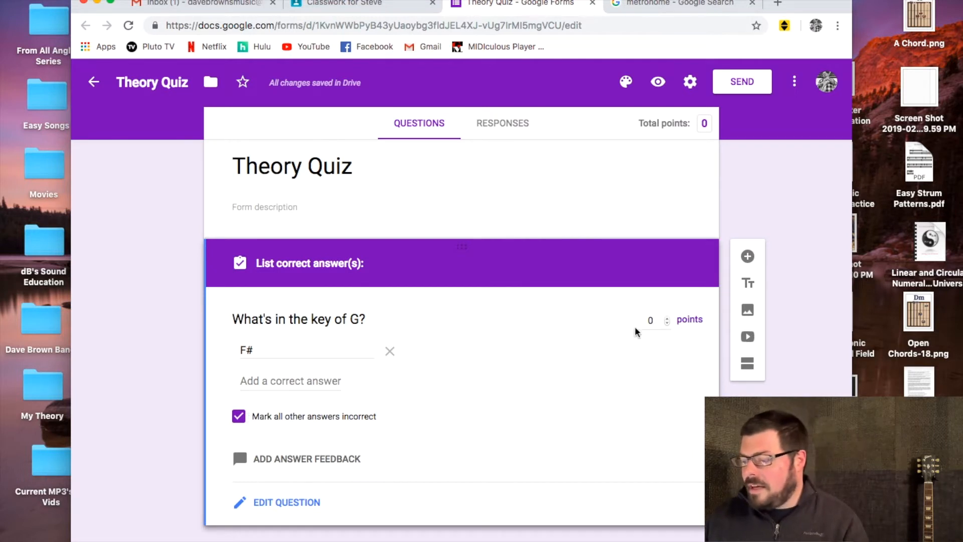
{"action": "left_click", "coordinate": [661, 314]}
{"action": "type", "text": "5"}
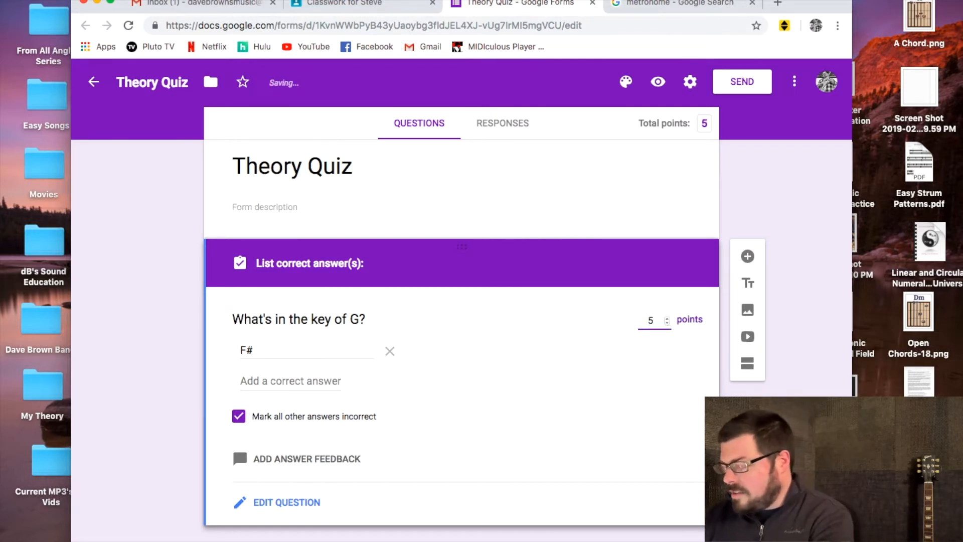
Add a second question worded "What's in the key of A?" and make it a Short answer question.
{"action": "left_click", "coordinate": [453, 426]}
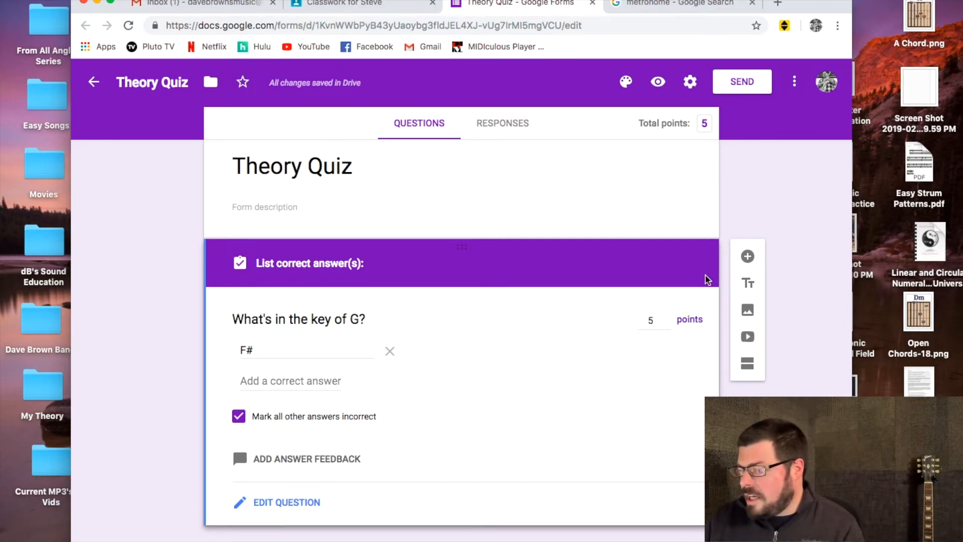
{"action": "left_click", "coordinate": [747, 256]}
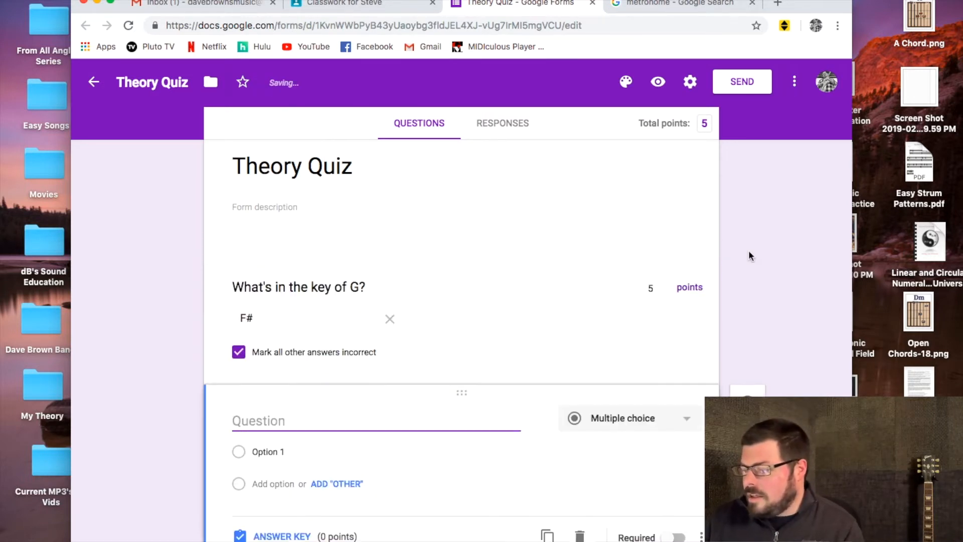
{"action": "type", "text": "What's in the key of A?"}
{"action": "left_click", "coordinate": [637, 425]}
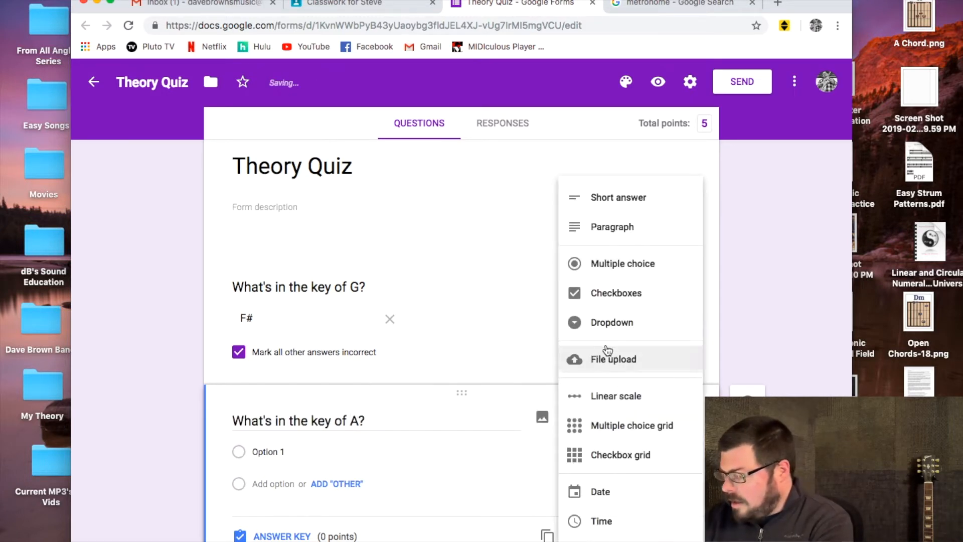
{"action": "left_click", "coordinate": [613, 207]}
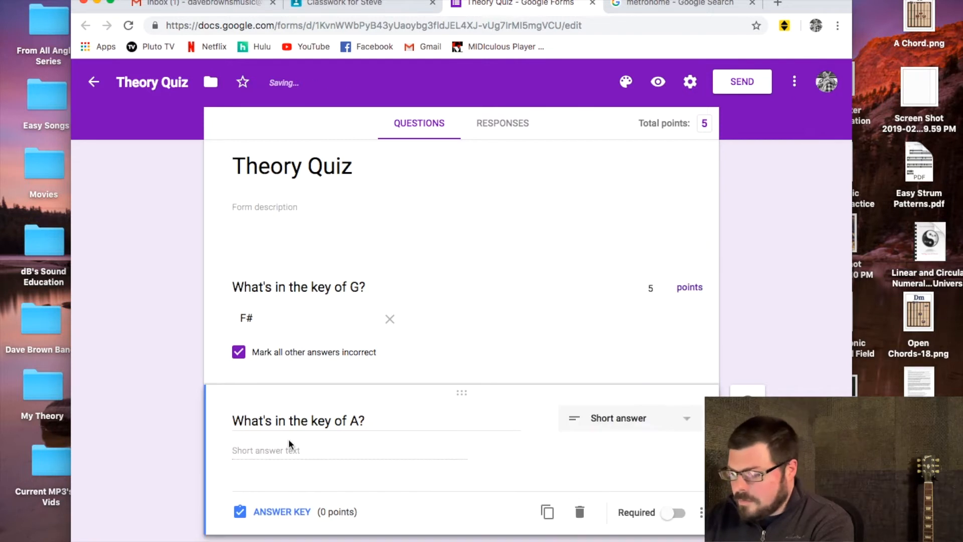
Set the key of A question's answer key to "F# C# G#" for 5 points and mark all other answers incorrect.
{"action": "left_click", "coordinate": [273, 512]}
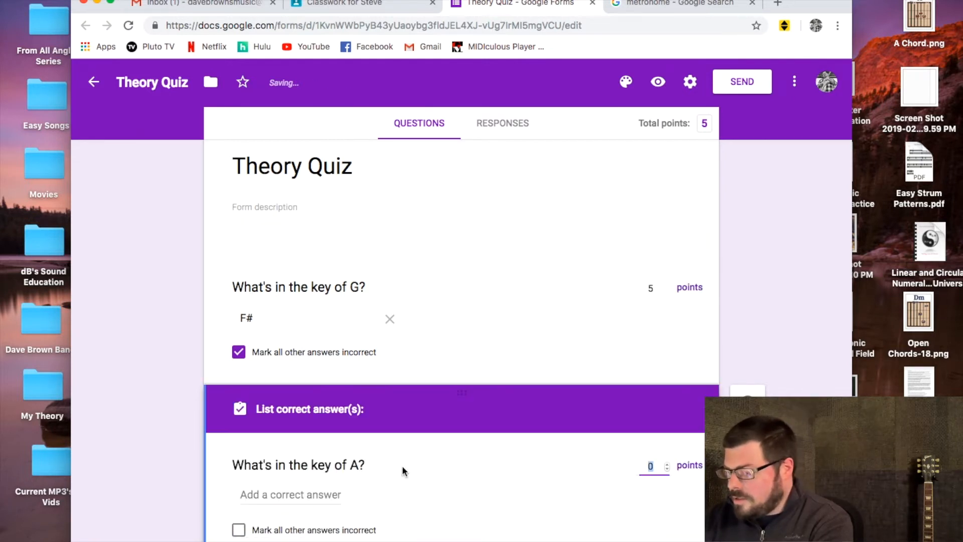
{"action": "left_click", "coordinate": [325, 500]}
{"action": "type", "text": "F#"}
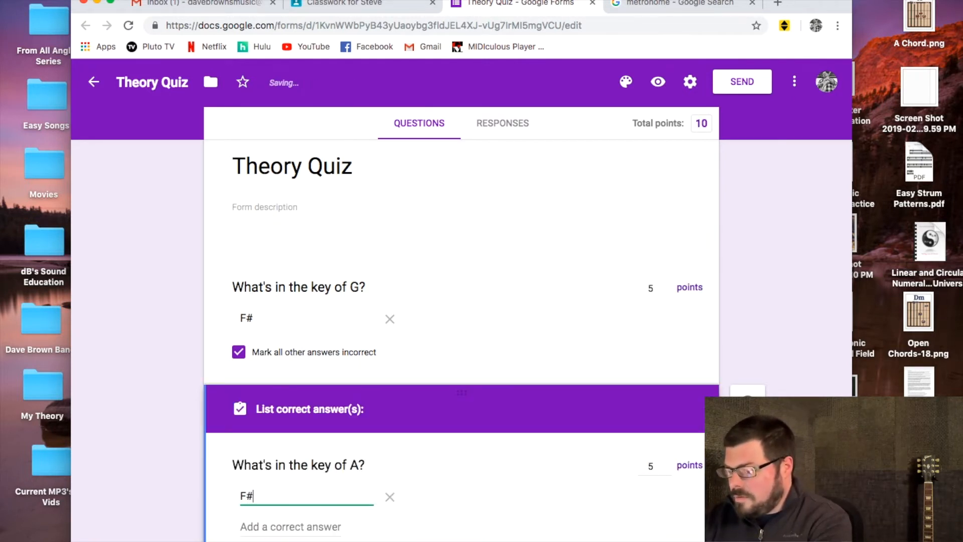
{"action": "type", "text": " C# G#"}
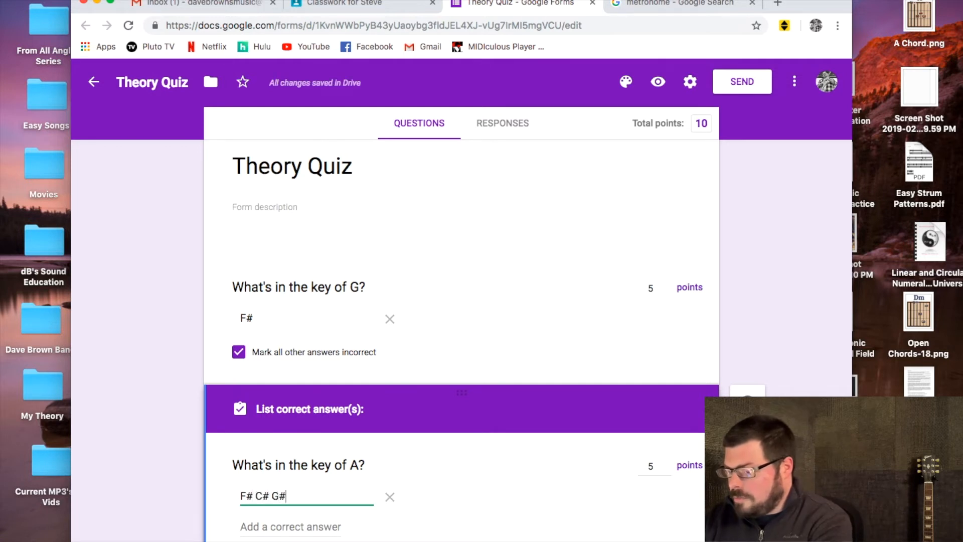
{"action": "scroll", "coordinate": [241, 468], "scroll_direction": "down", "scroll_amount": 3}
{"action": "left_click", "coordinate": [239, 454]}
{"action": "scroll", "coordinate": [499, 445], "scroll_direction": "down", "scroll_amount": 2}
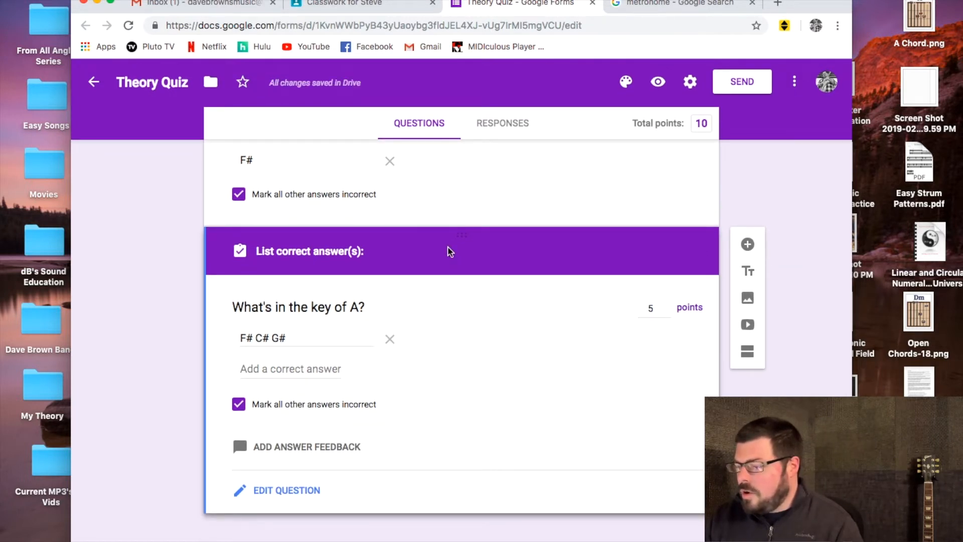
{"action": "left_click", "coordinate": [462, 217]}
{"action": "left_click", "coordinate": [483, 475]}
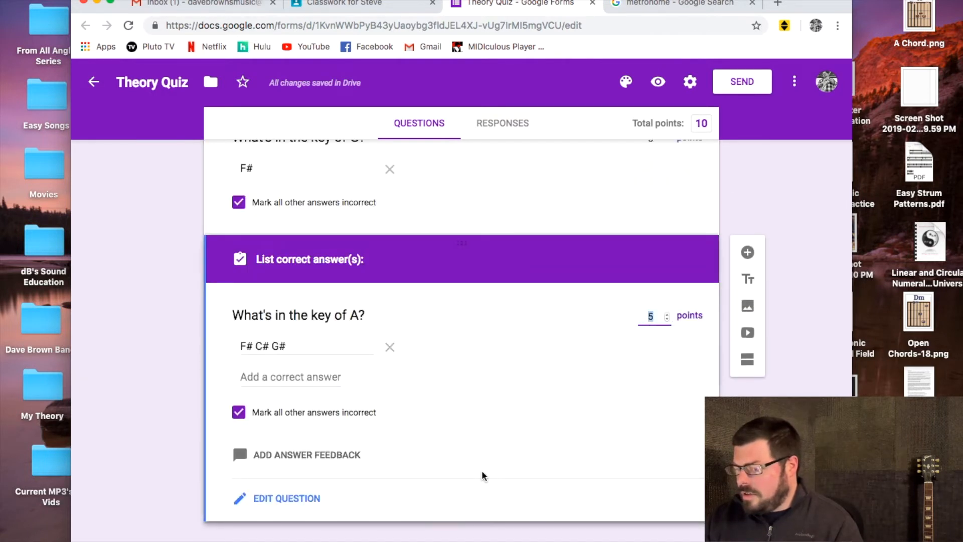
{"action": "left_click_drag", "start_coordinate": [349, 250], "coordinate": [494, 359]}
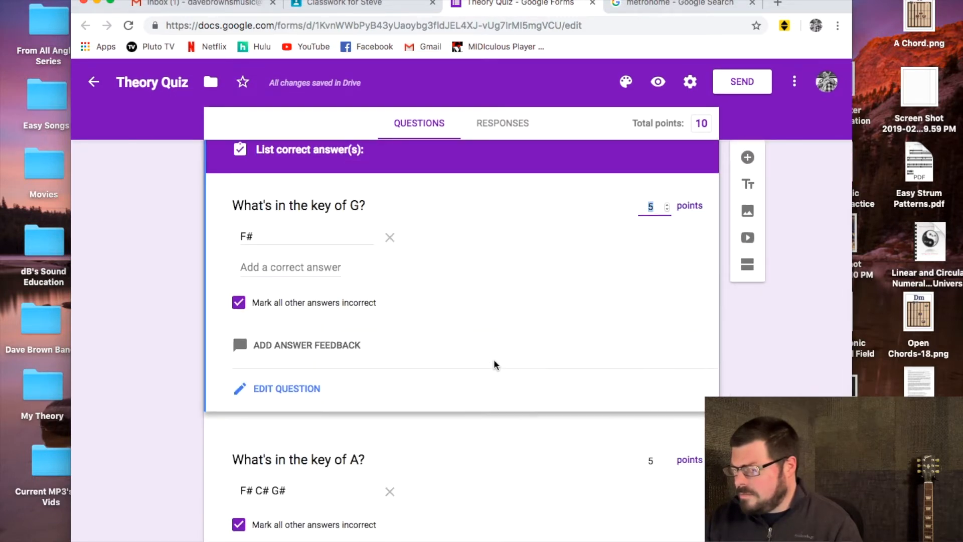
{"action": "scroll", "coordinate": [494, 360], "scroll_direction": "up", "scroll_amount": 3}
Insert a blank multiple choice question directly below the form's title and duplicate it.
{"action": "left_click", "coordinate": [396, 209]}
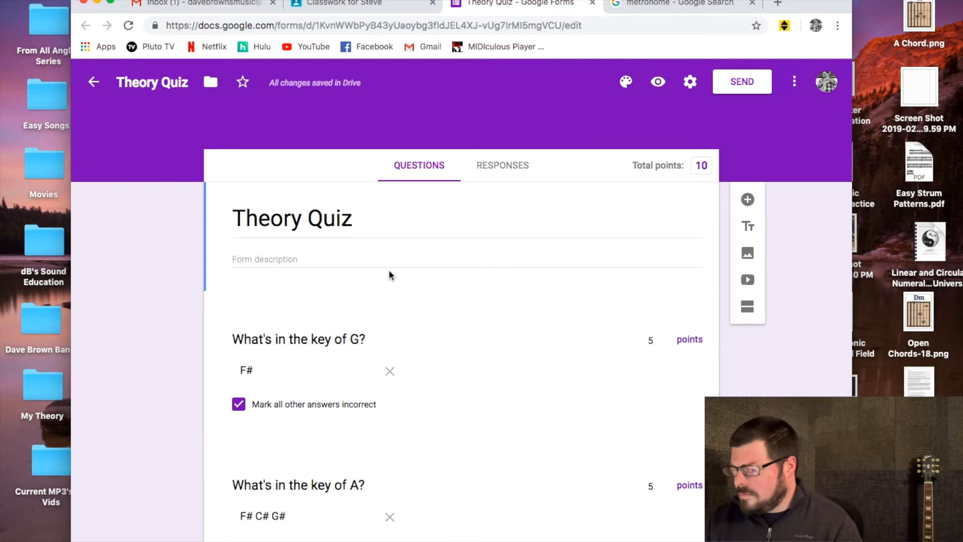
{"action": "scroll", "coordinate": [390, 274], "scroll_direction": "down", "scroll_amount": 2}
{"action": "left_click", "coordinate": [748, 160]}
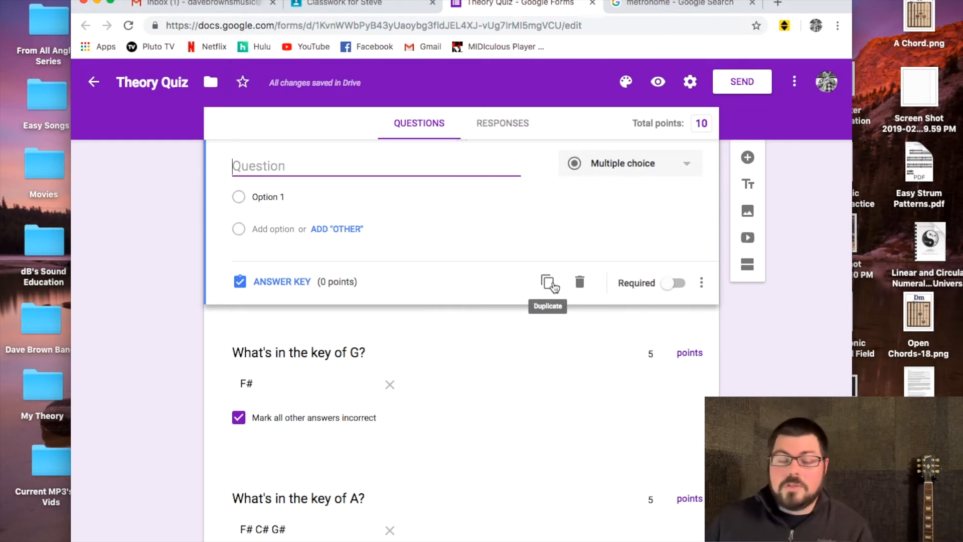
{"action": "left_click", "coordinate": [552, 283]}
{"action": "left_click", "coordinate": [635, 250]}
{"action": "left_click", "coordinate": [426, 277]}
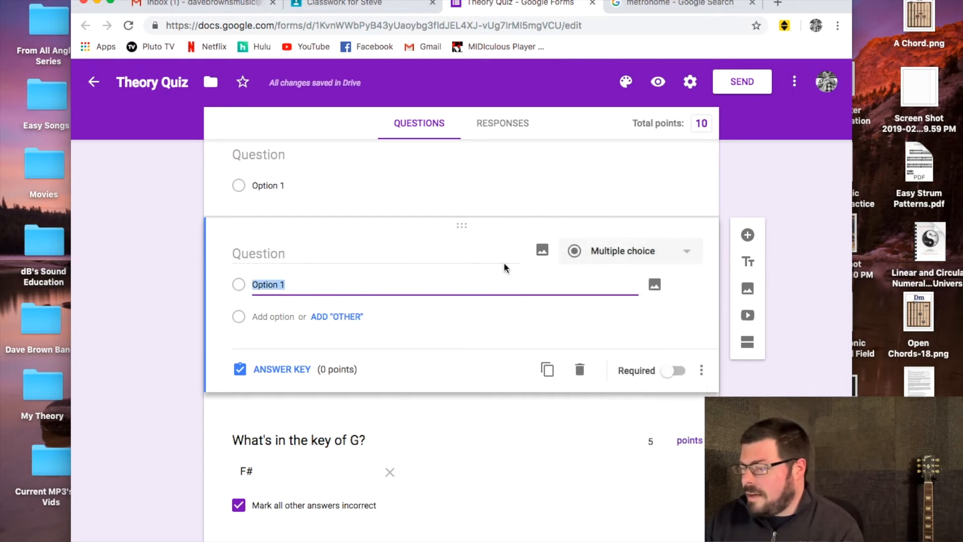
Set the form's theme color to indigo and its background color to gray, keeping the Basic font style.
{"action": "scroll", "coordinate": [505, 264], "scroll_direction": "up", "scroll_amount": 3}
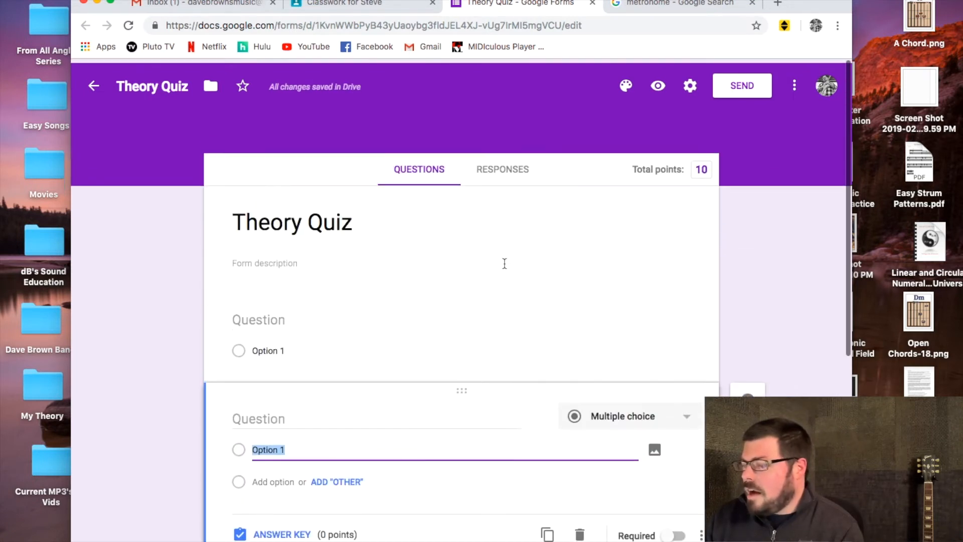
{"action": "left_click", "coordinate": [633, 86]}
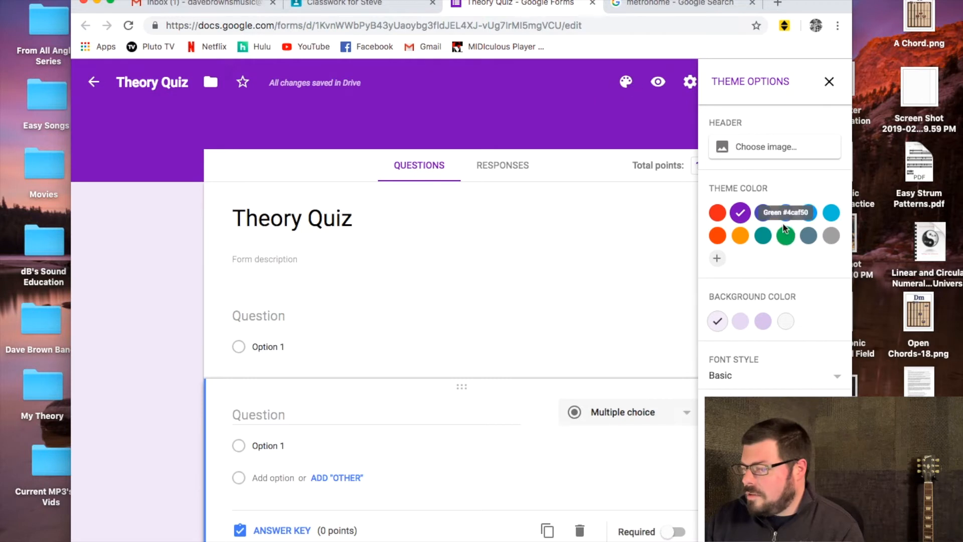
{"action": "left_click", "coordinate": [763, 213]}
{"action": "left_click", "coordinate": [741, 321]}
{"action": "left_click", "coordinate": [763, 321]}
{"action": "left_click", "coordinate": [786, 322]}
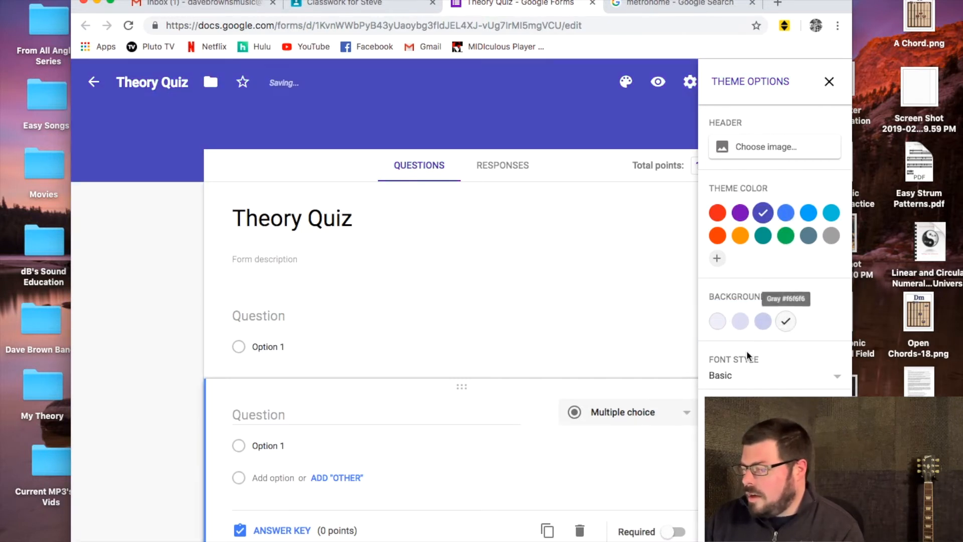
{"action": "left_click", "coordinate": [737, 379]}
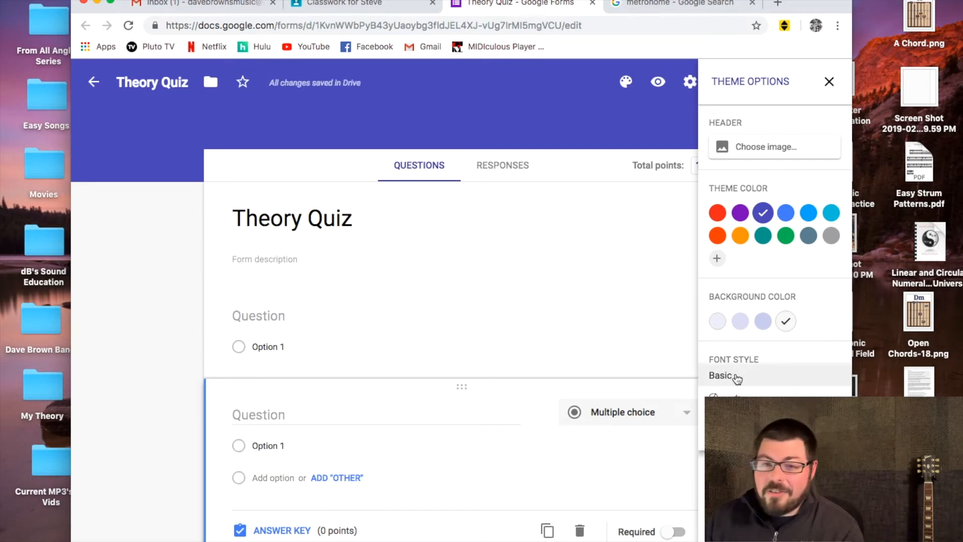
{"action": "left_click", "coordinate": [824, 314]}
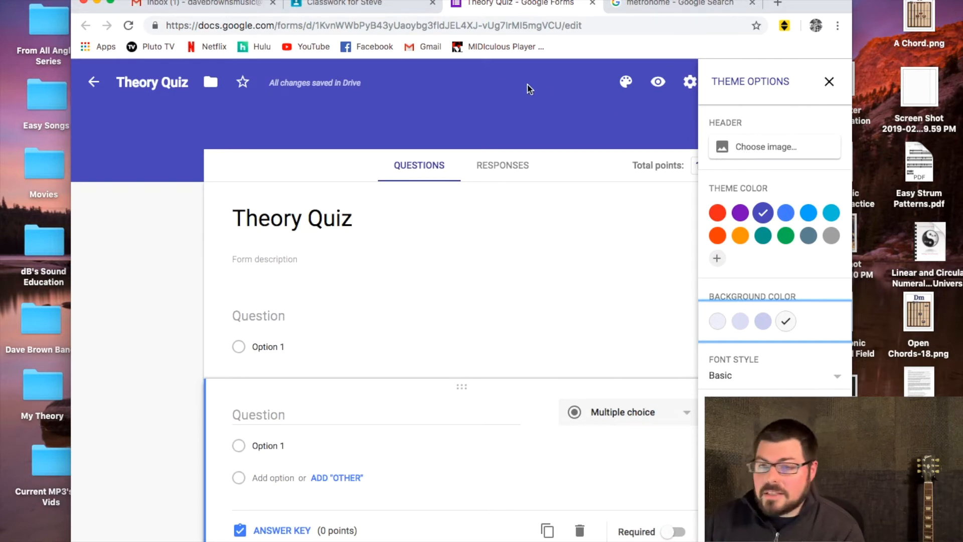
Preview the quiz as a student, try the answer F# for the key of G question, and close the preview.
{"action": "left_click", "coordinate": [659, 81]}
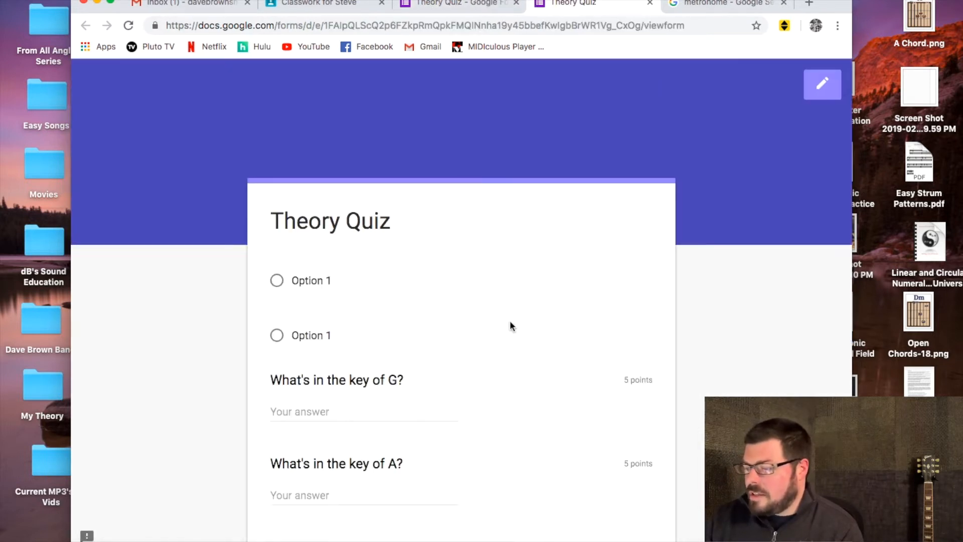
{"action": "scroll", "coordinate": [512, 321], "scroll_direction": "down", "scroll_amount": 3}
{"action": "scroll", "coordinate": [510, 323], "scroll_direction": "up", "scroll_amount": 2}
{"action": "left_click", "coordinate": [335, 346]}
{"action": "type", "text": "F#"}
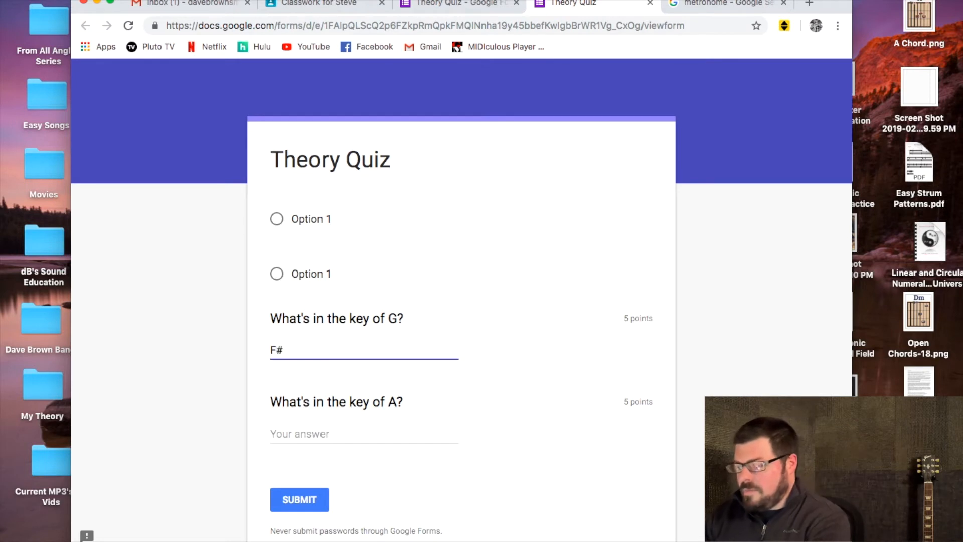
{"action": "scroll", "coordinate": [570, 208], "scroll_direction": "up", "scroll_amount": 2}
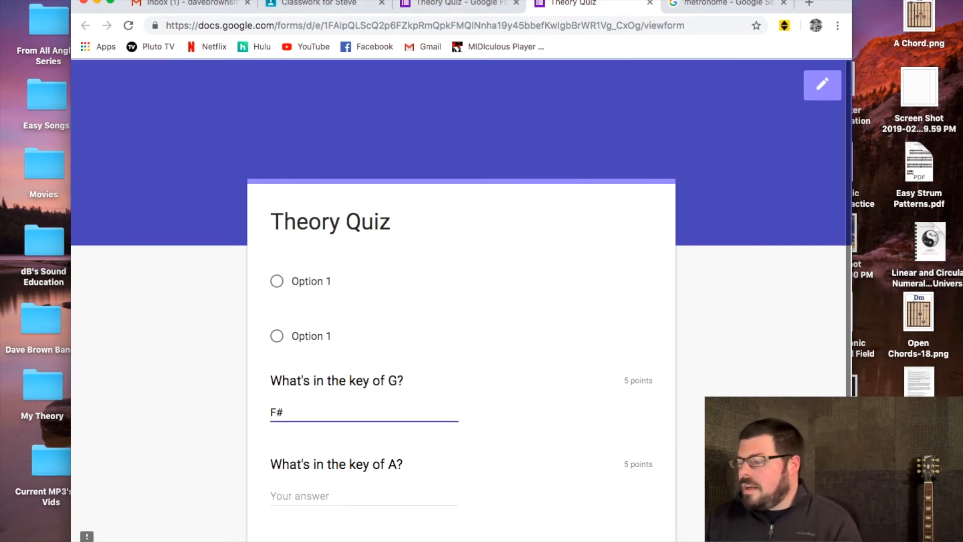
{"action": "left_click", "coordinate": [651, 3]}
{"action": "left_click", "coordinate": [572, 187]}
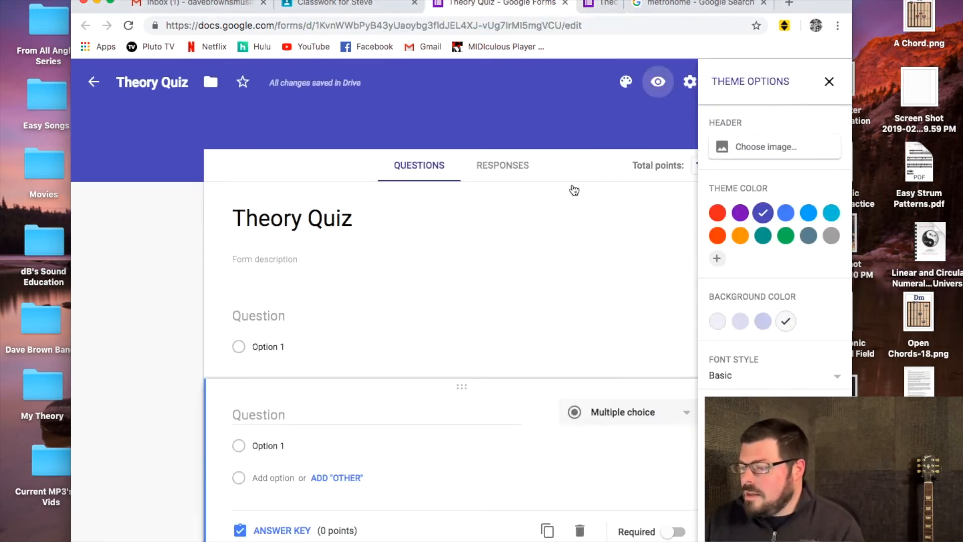
Try shuffled question order, no link to submit another response, and editing after submission in the form settings, review the quiz options, and discard the changes.
{"action": "left_click", "coordinate": [691, 81]}
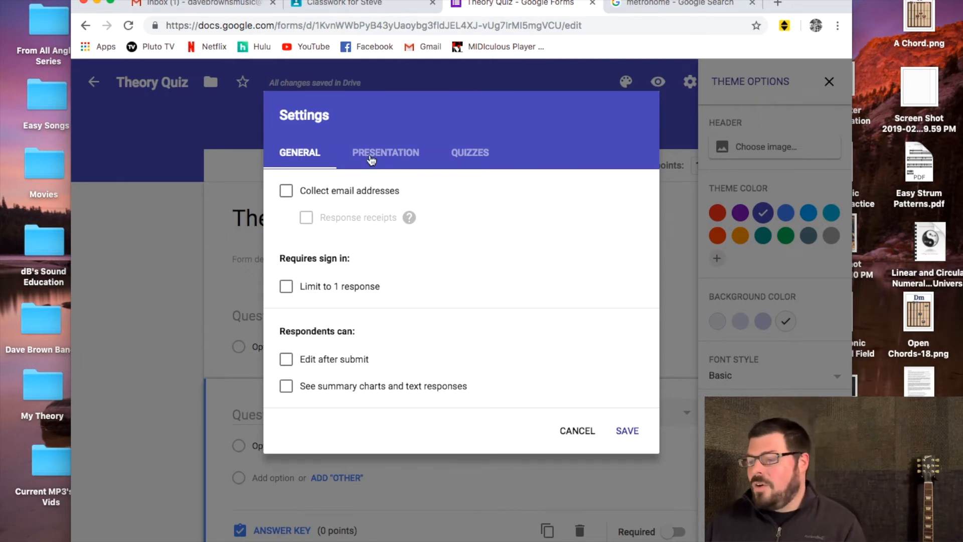
{"action": "left_click", "coordinate": [371, 160]}
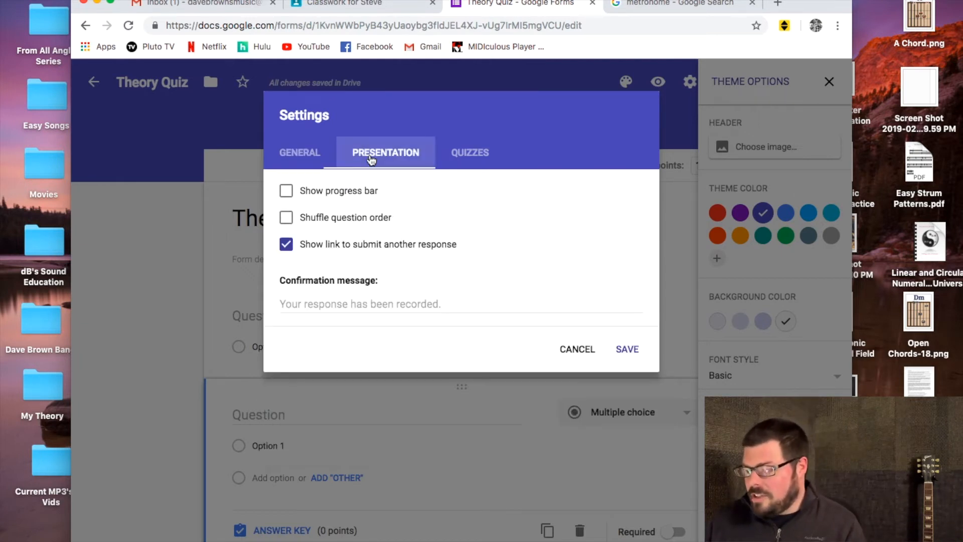
{"action": "left_click", "coordinate": [286, 219]}
{"action": "left_click", "coordinate": [286, 245]}
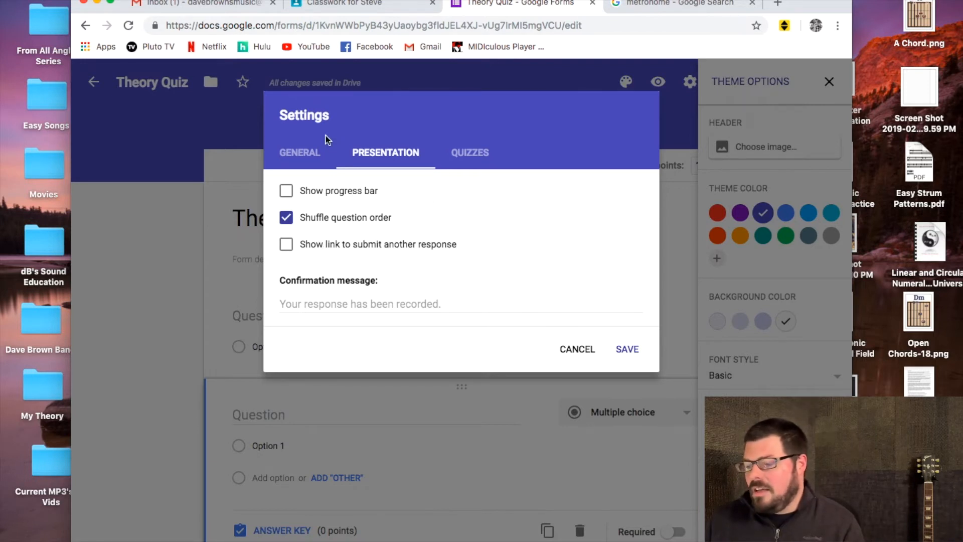
{"action": "left_click", "coordinate": [311, 158]}
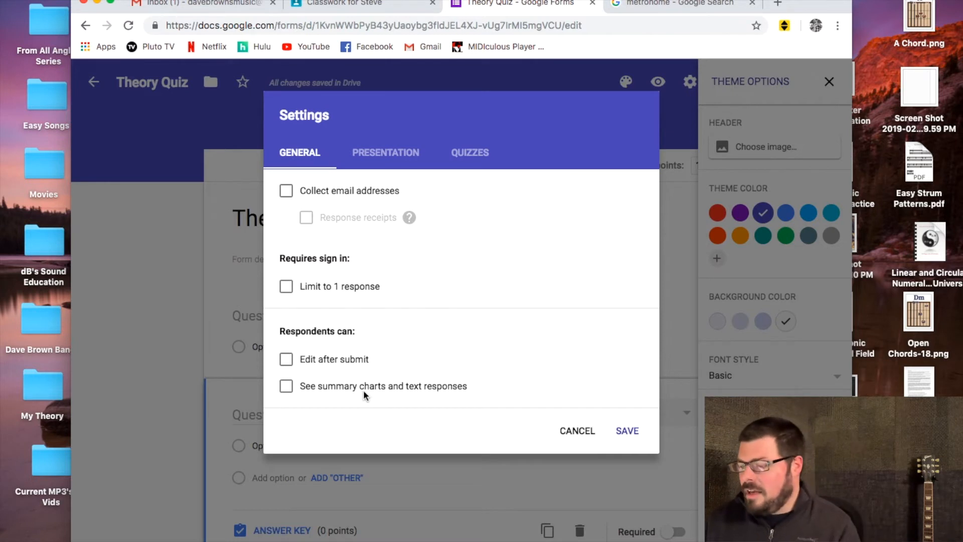
{"action": "left_click", "coordinate": [321, 360]}
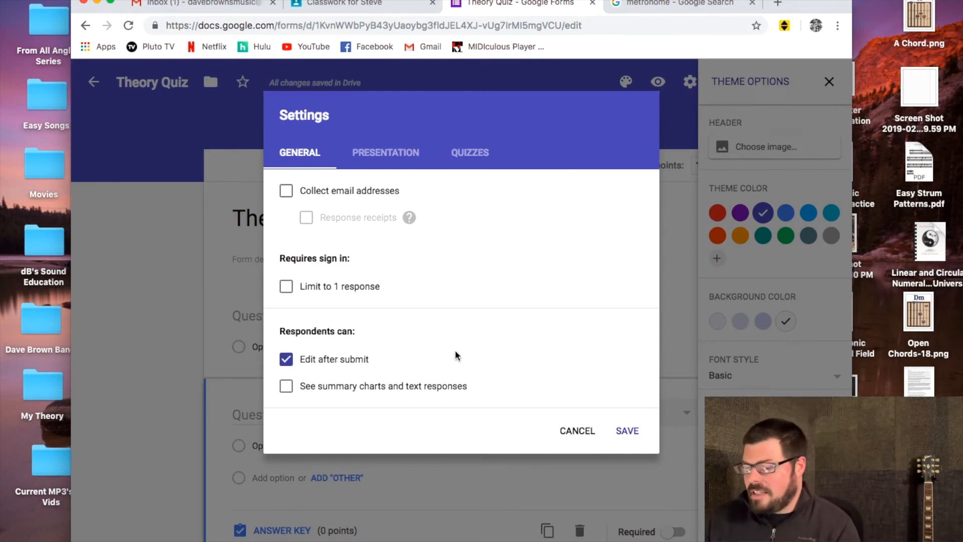
{"action": "left_click", "coordinate": [479, 152]}
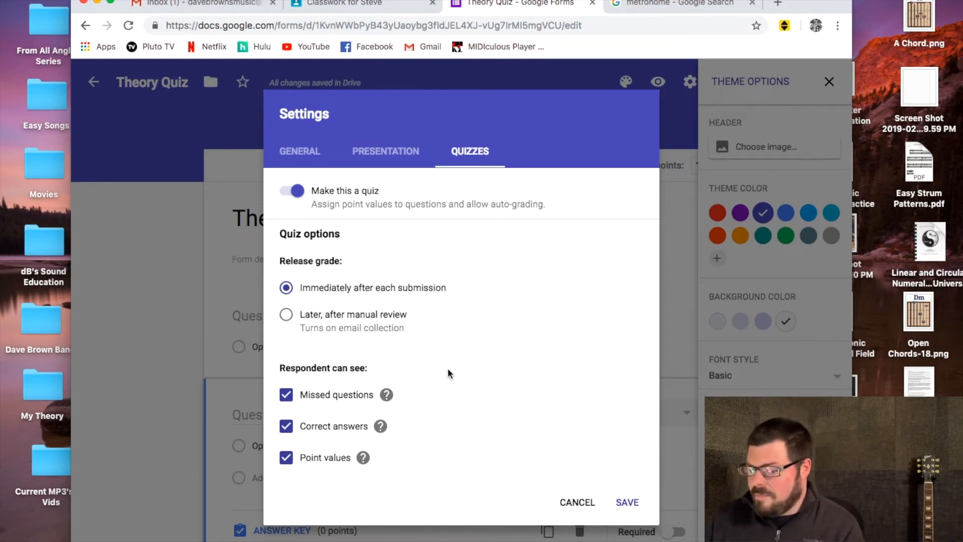
{"action": "left_click", "coordinate": [584, 502]}
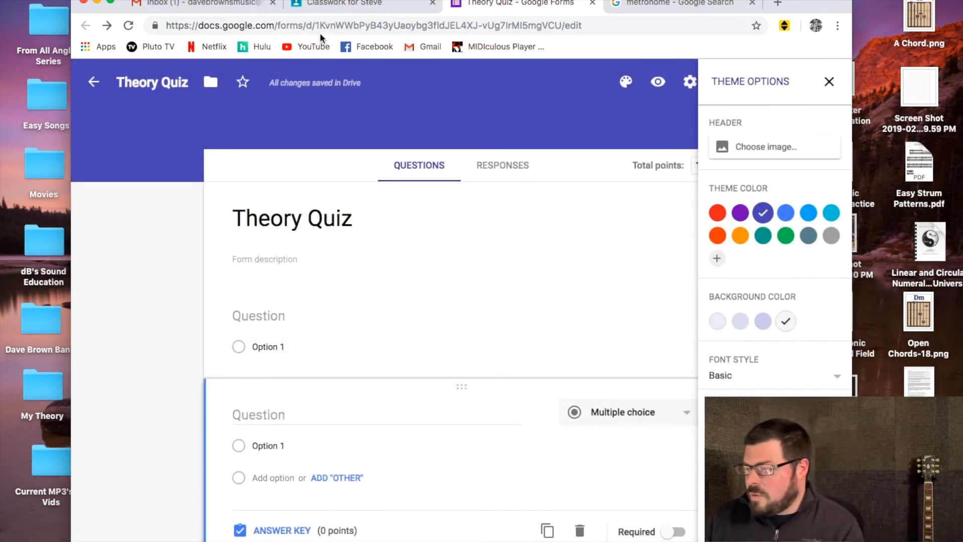
Leave and close the quiz form, return to the class's Theory Quiz assignment, and assign it to all students.
{"action": "left_click", "coordinate": [94, 82]}
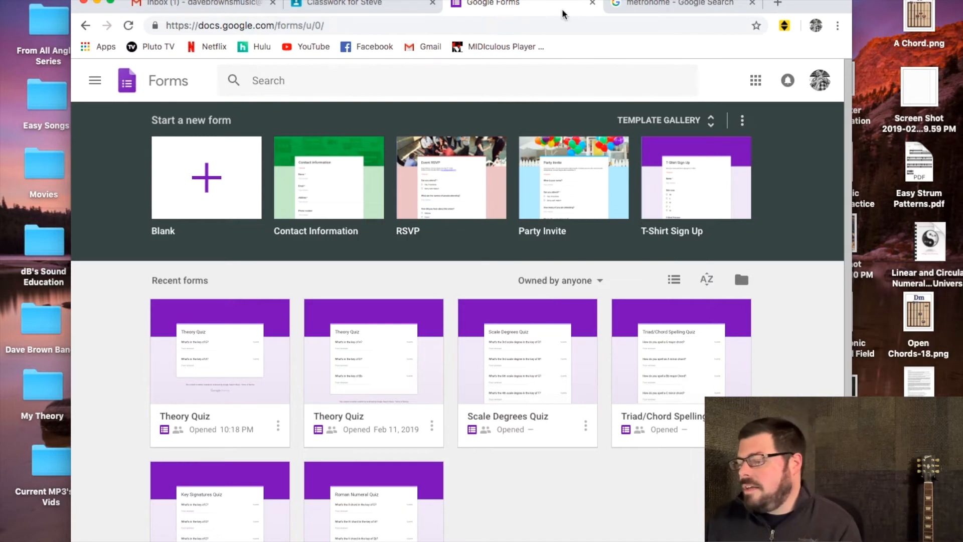
{"action": "left_click", "coordinate": [592, 3]}
{"action": "left_click", "coordinate": [374, 3]}
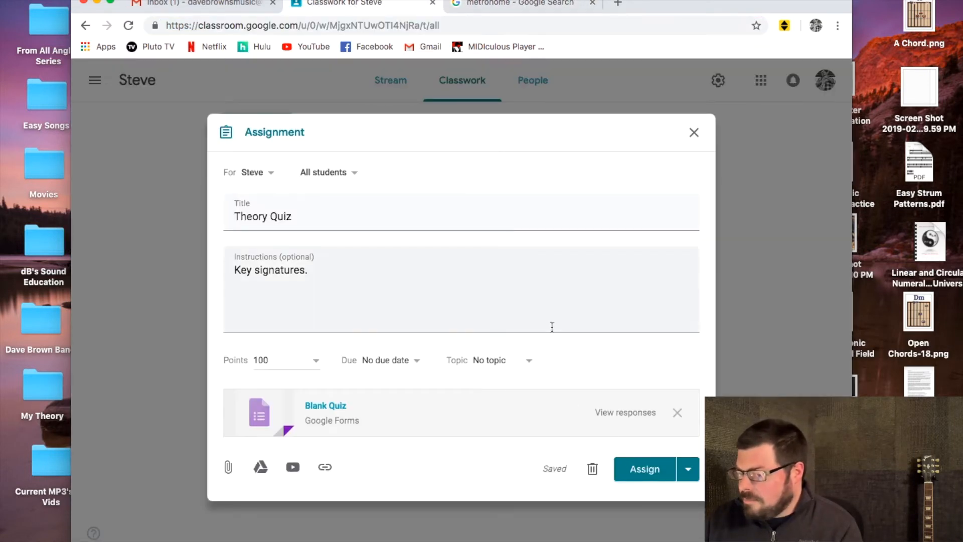
{"action": "left_click", "coordinate": [638, 468]}
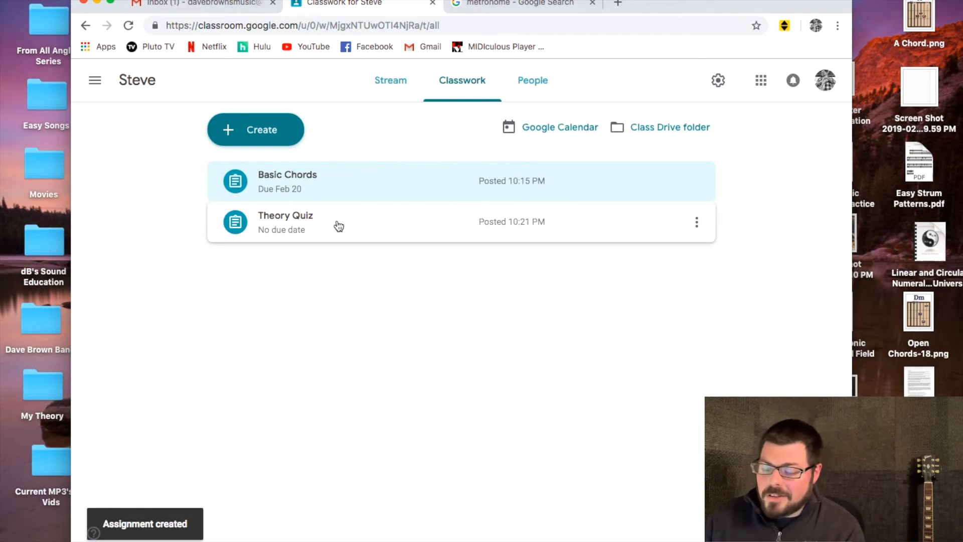
Create a classwork topic named "Exercises".
{"action": "left_click", "coordinate": [259, 134]}
{"action": "left_click", "coordinate": [263, 355]}
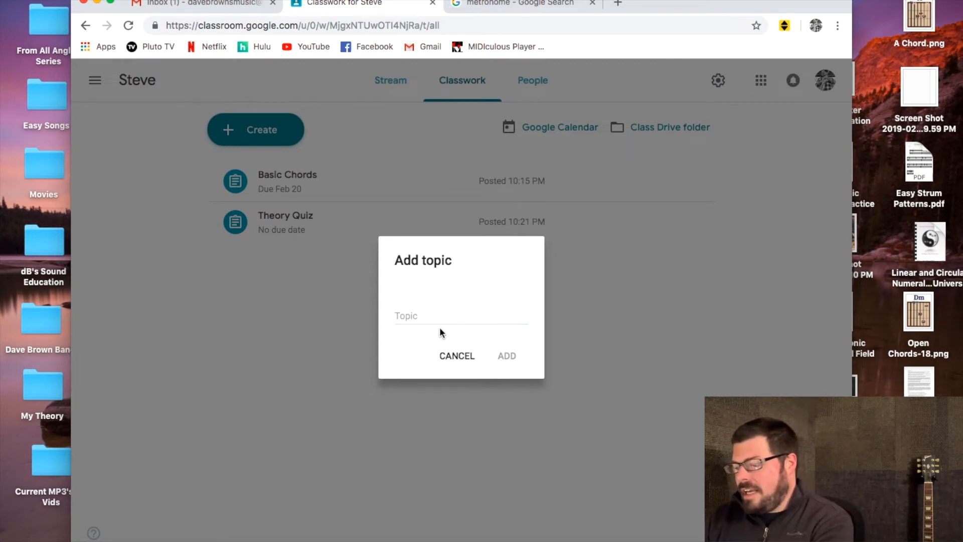
{"action": "left_click", "coordinate": [443, 313]}
{"action": "type", "text": "Exercises"}
{"action": "key", "text": "Return"}
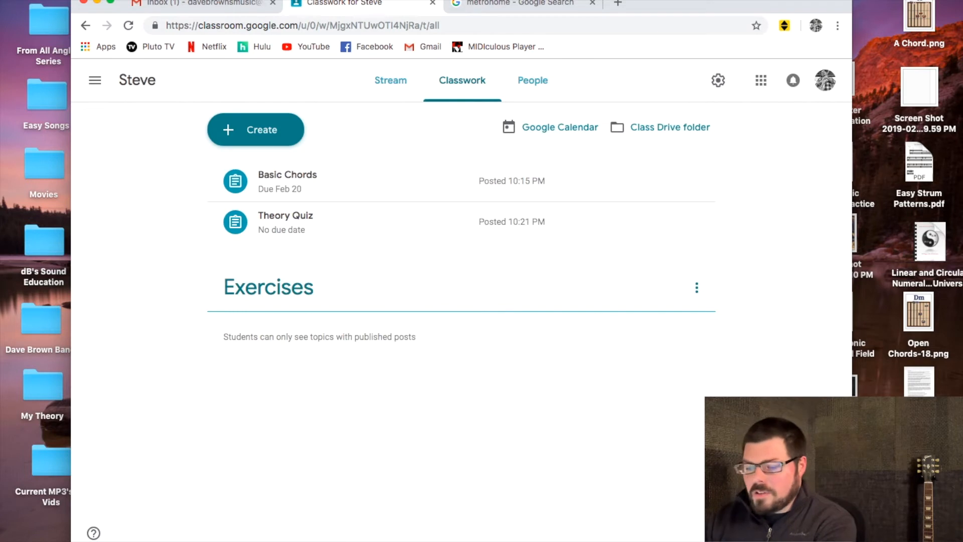
Create two more classwork topics named "Songs" and "Scales".
{"action": "left_click", "coordinate": [252, 143]}
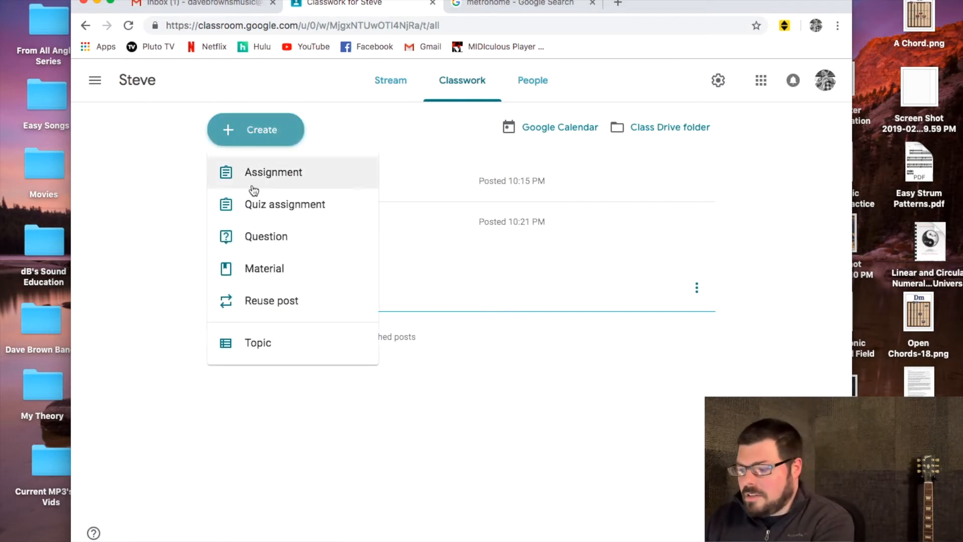
{"action": "left_click", "coordinate": [255, 345]}
{"action": "type", "text": "Songs"}
{"action": "key", "text": "Return"}
{"action": "left_click", "coordinate": [260, 122]}
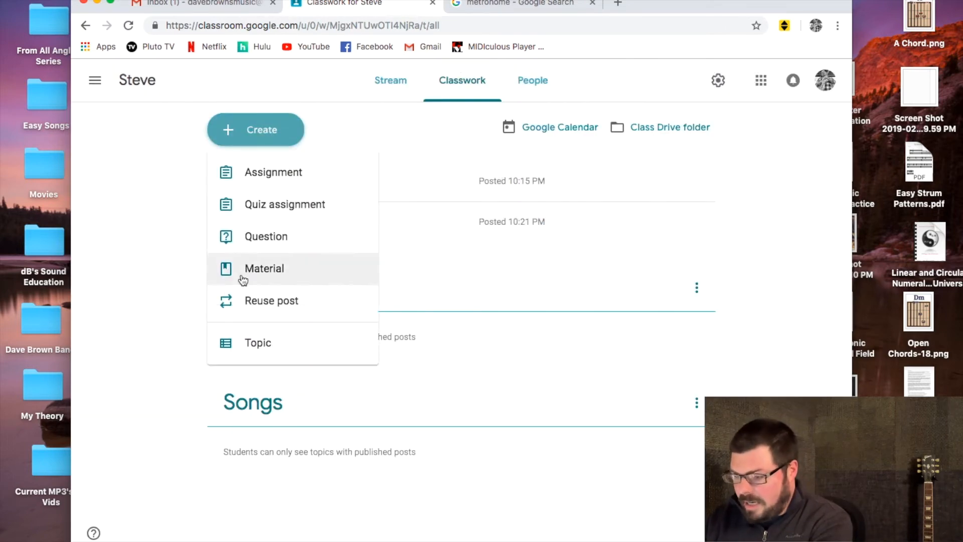
{"action": "left_click", "coordinate": [236, 341]}
{"action": "type", "text": "Scales"}
{"action": "key", "text": "Return"}
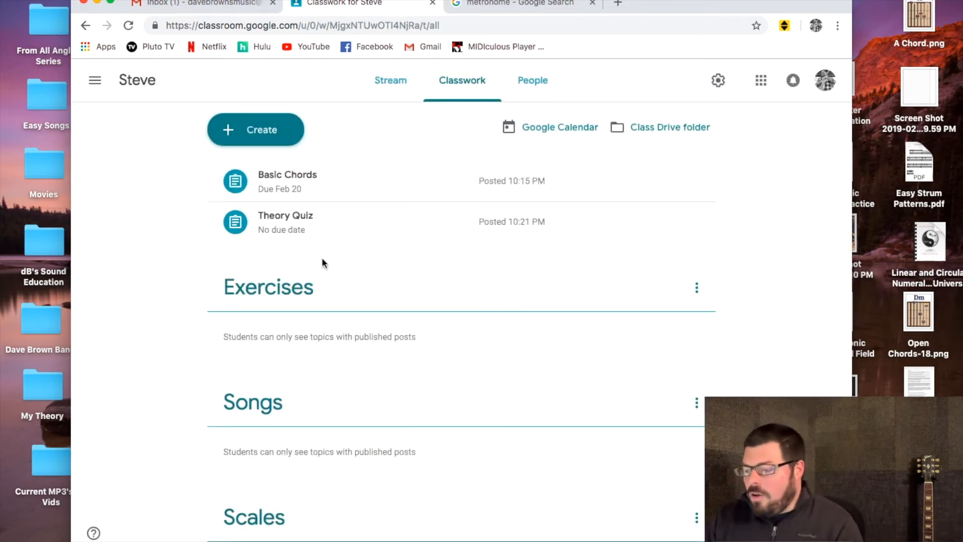
Move Theory Quiz and Basic Chords into the Exercises topic with Basic Chords first, and place the topic below Songs.
{"action": "left_click_drag", "start_coordinate": [357, 226], "coordinate": [340, 308]}
{"action": "left_click_drag", "start_coordinate": [321, 181], "coordinate": [335, 300]}
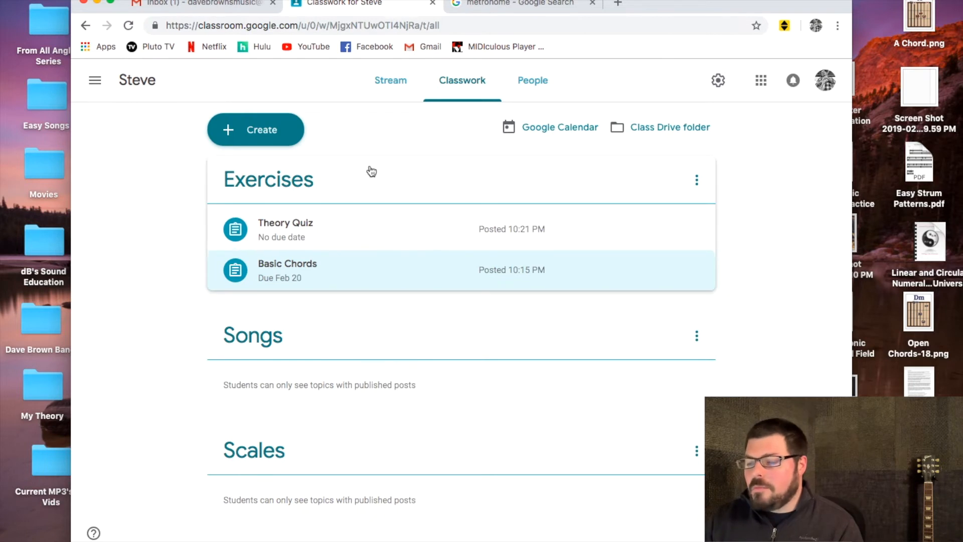
{"action": "left_click_drag", "start_coordinate": [389, 235], "coordinate": [387, 262]}
{"action": "left_click_drag", "start_coordinate": [342, 170], "coordinate": [324, 288]}
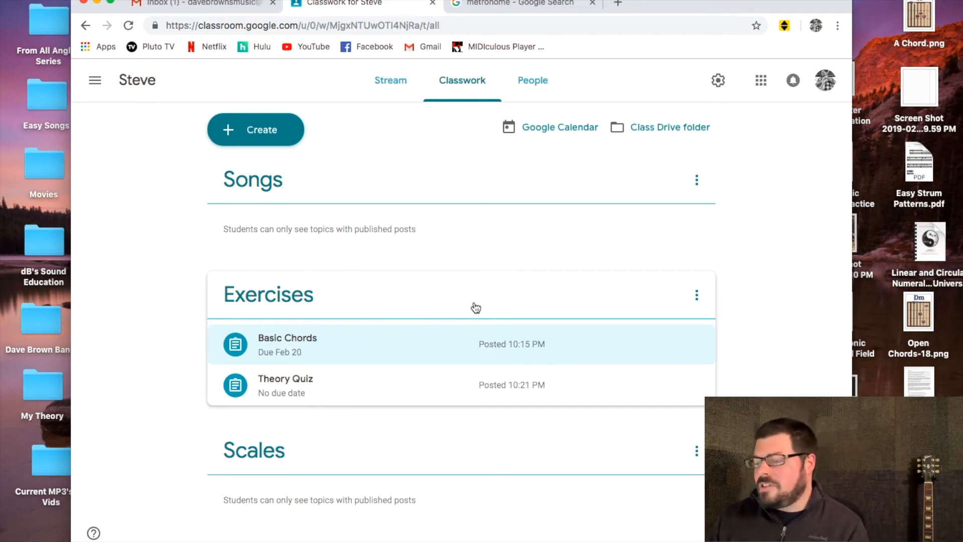
Delete the Exercises topic from the classwork.
{"action": "left_click", "coordinate": [698, 297]}
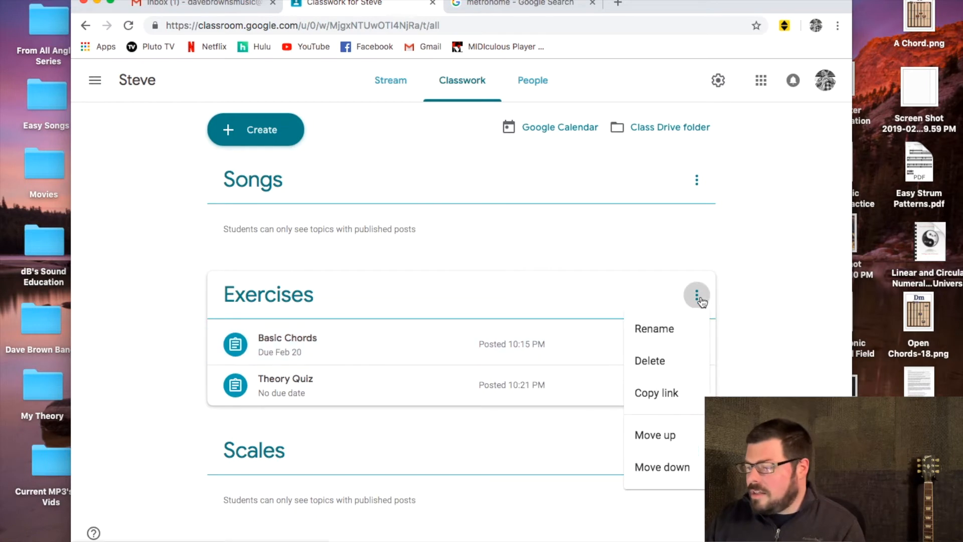
{"action": "left_click", "coordinate": [673, 361]}
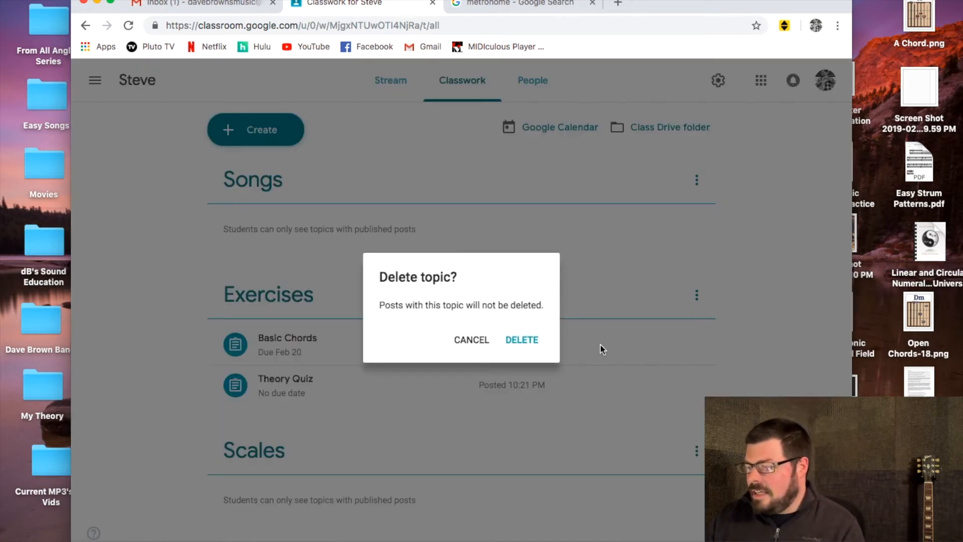
{"action": "left_click", "coordinate": [515, 341]}
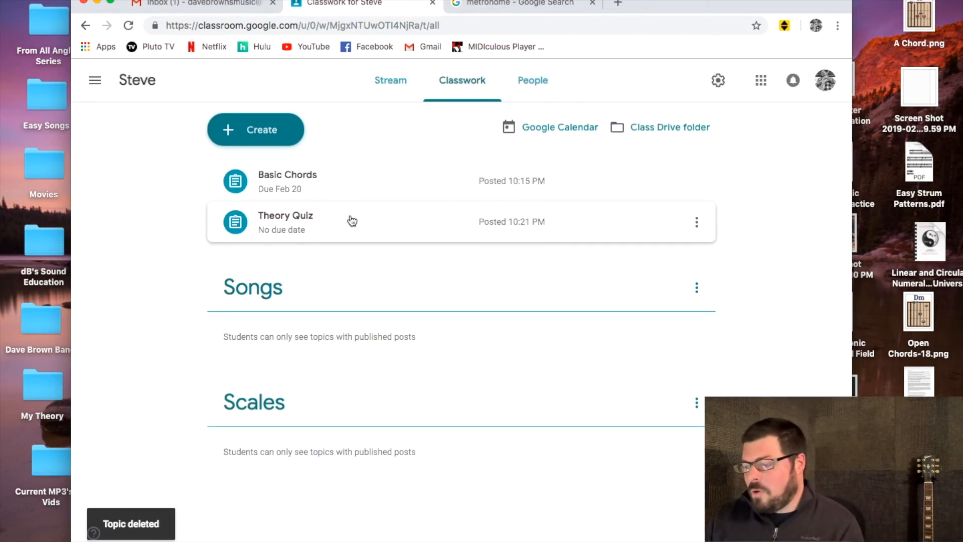
Move Theory Quiz into the Songs topic, and edit the Basic Chords assignment to set its topic to Songs.
{"action": "left_click_drag", "start_coordinate": [353, 221], "coordinate": [334, 311]}
{"action": "left_click_drag", "start_coordinate": [340, 196], "coordinate": [376, 435]}
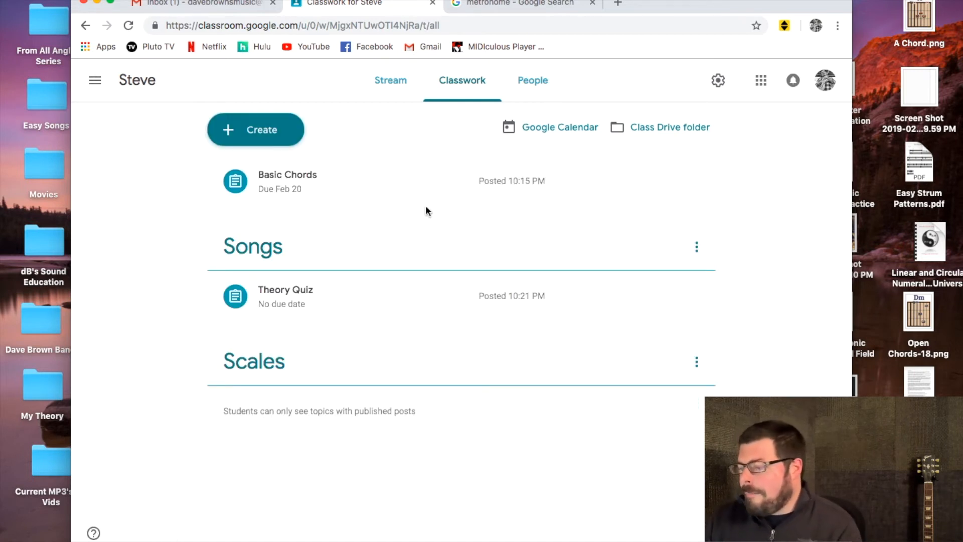
{"action": "left_click", "coordinate": [697, 183]}
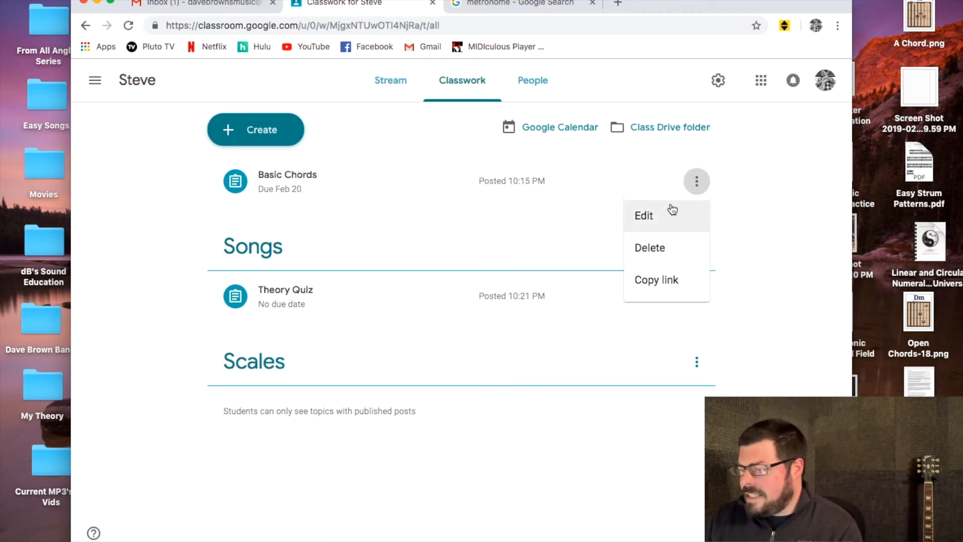
{"action": "left_click", "coordinate": [672, 210]}
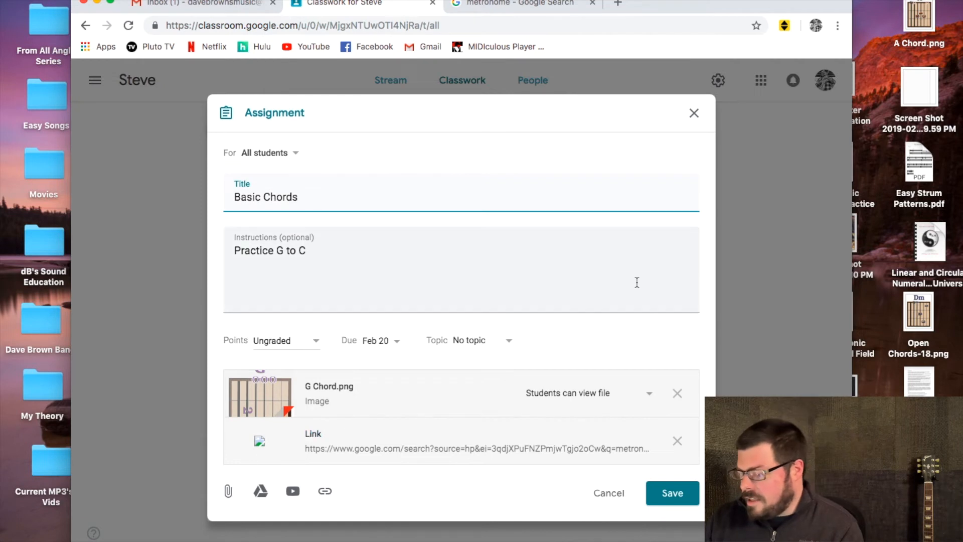
{"action": "left_click", "coordinate": [470, 341]}
{"action": "left_click", "coordinate": [474, 422]}
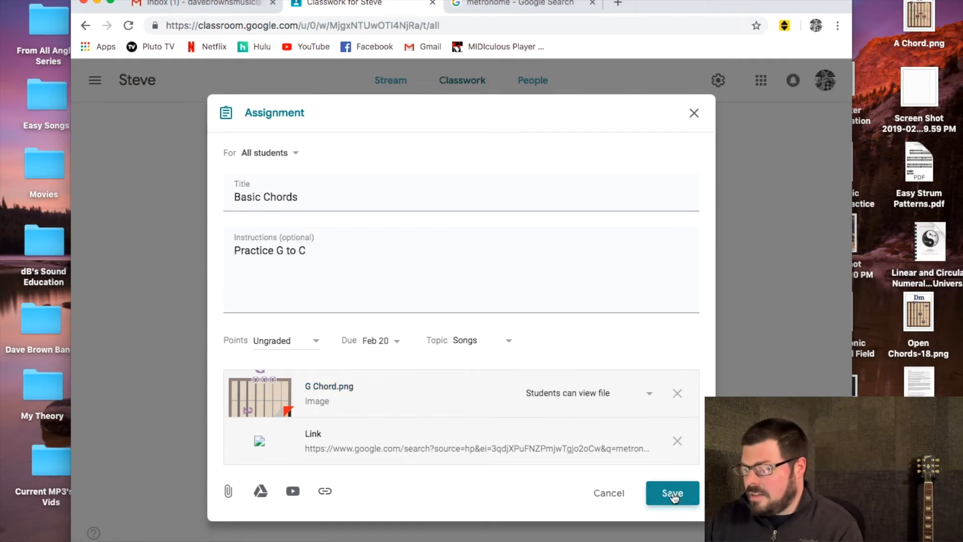
{"action": "left_click", "coordinate": [672, 493]}
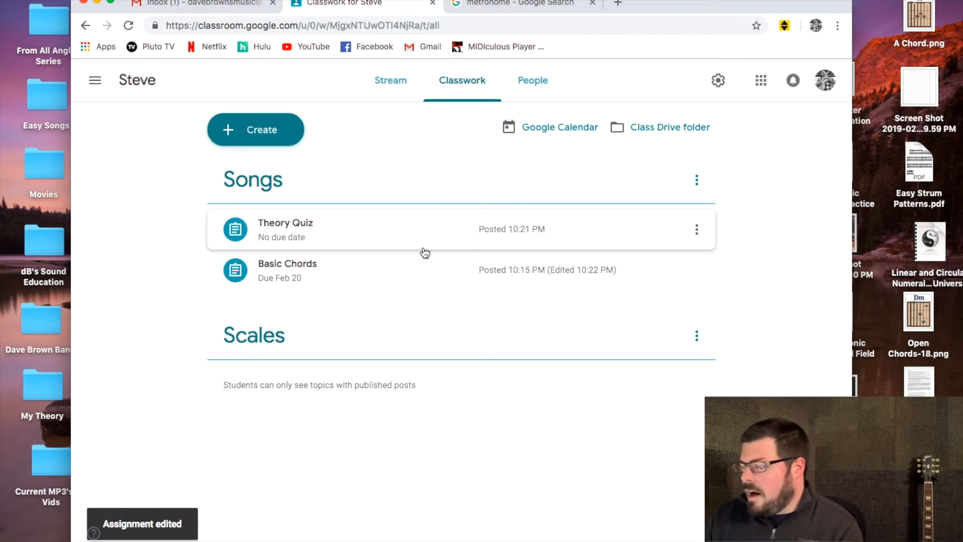
Start a new classwork question titled "Who do you want to cover?".
{"action": "left_click", "coordinate": [263, 125]}
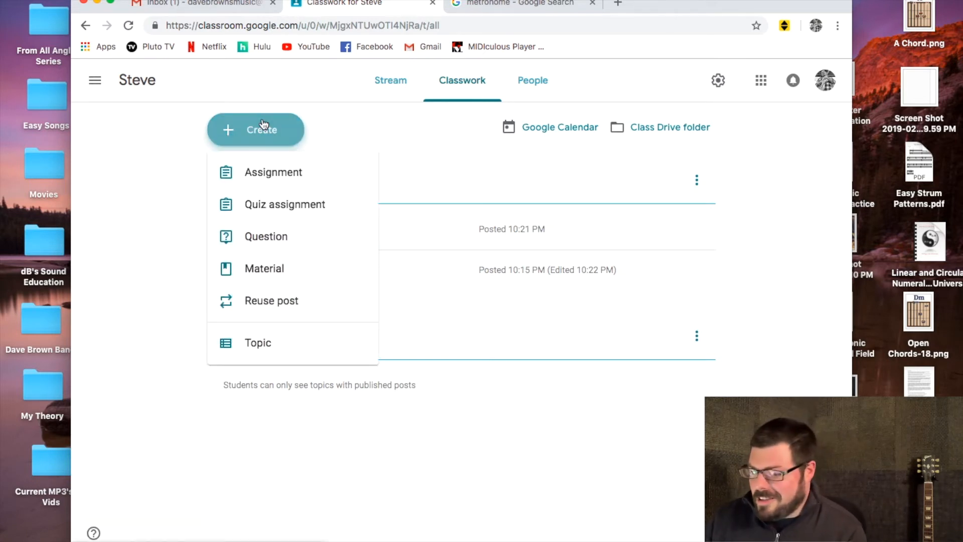
{"action": "left_click", "coordinate": [279, 245]}
{"action": "left_click", "coordinate": [383, 230]}
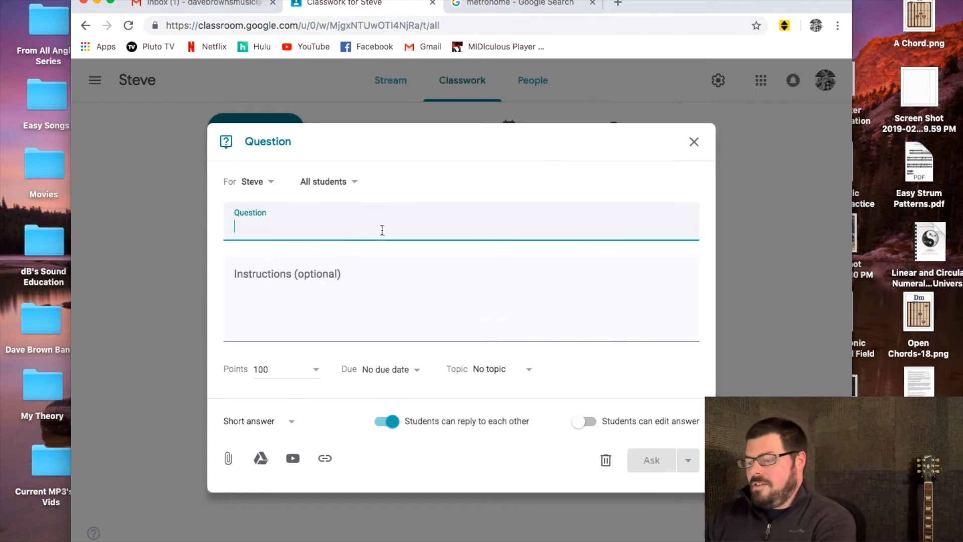
{"action": "type", "text": "W"}
{"action": "key", "text": "BackSpace"}
{"action": "type", "text": "How"}
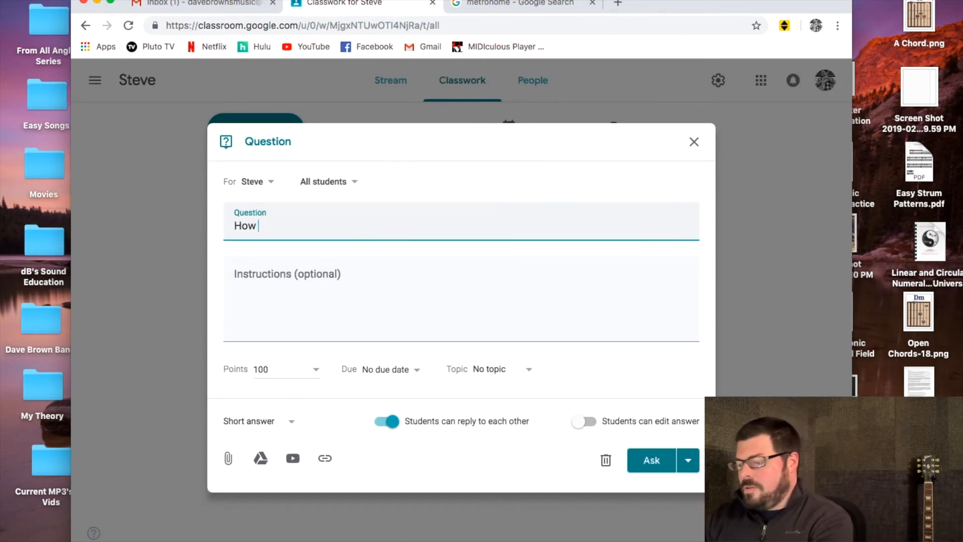
{"action": "key", "text": "BackSpace"}
{"action": "type", "text": "Who do you want to cover?"}
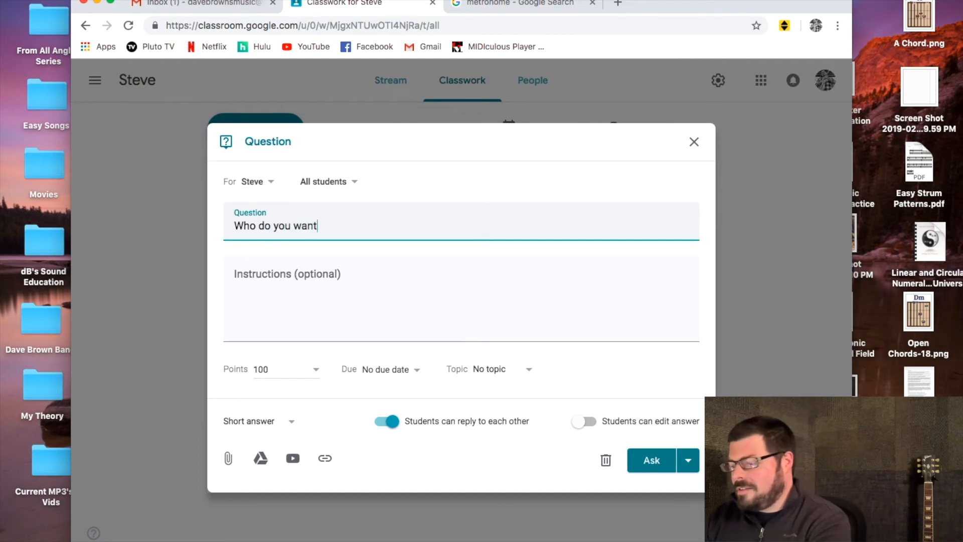
Add the instructions "List favorite bands." to the question.
{"action": "left_click", "coordinate": [366, 285]}
{"action": "type", "text": "List Favorite bands."}
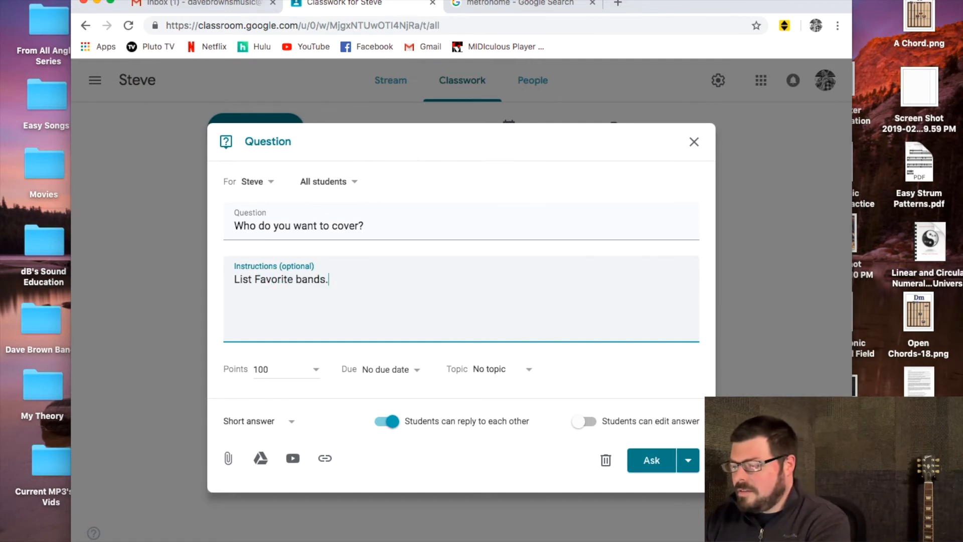
{"action": "left_click", "coordinate": [261, 280]}
{"action": "key", "text": "BackSpace"}
{"action": "type", "text": "f"}
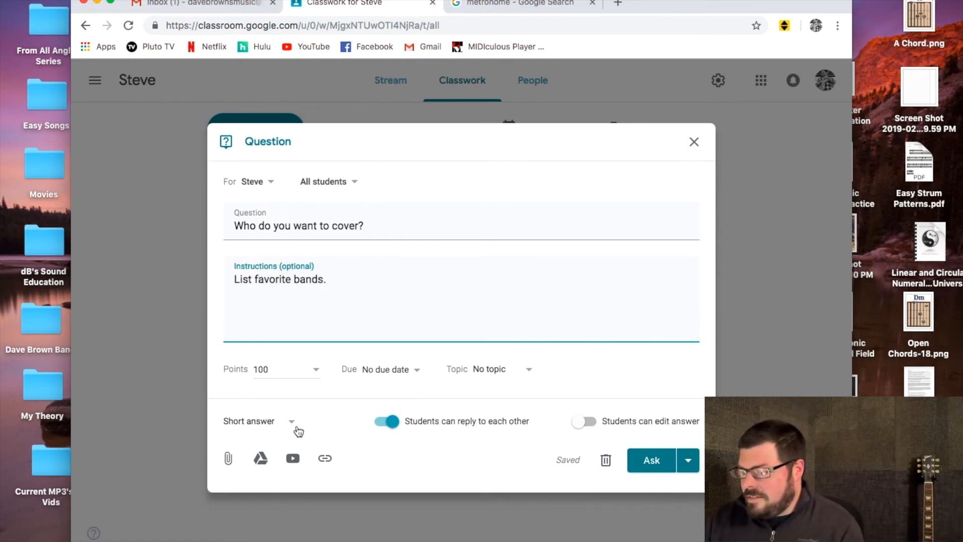
Check the question's points options and its short answer and multiple choice types, and close it without asking it.
{"action": "left_click", "coordinate": [273, 427]}
{"action": "left_click", "coordinate": [294, 370]}
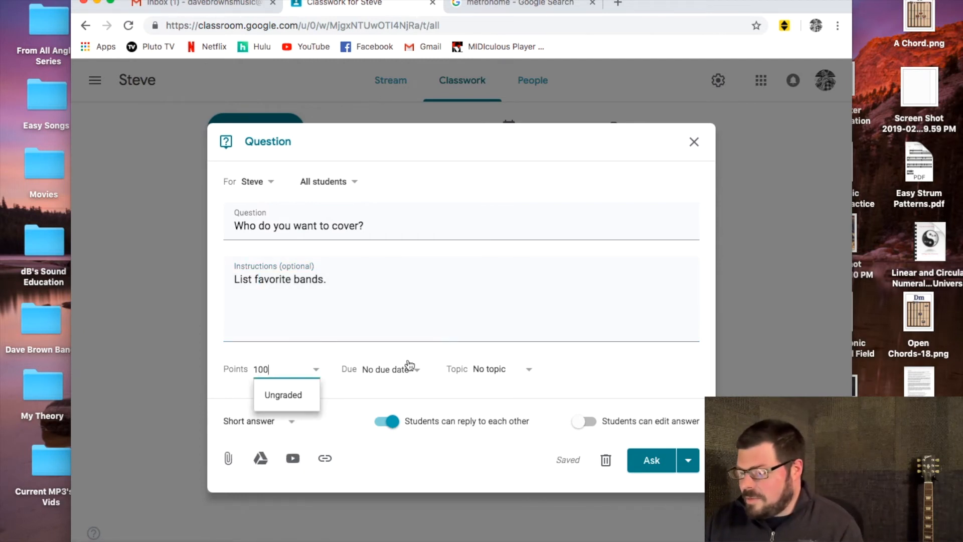
{"action": "left_click", "coordinate": [269, 430]}
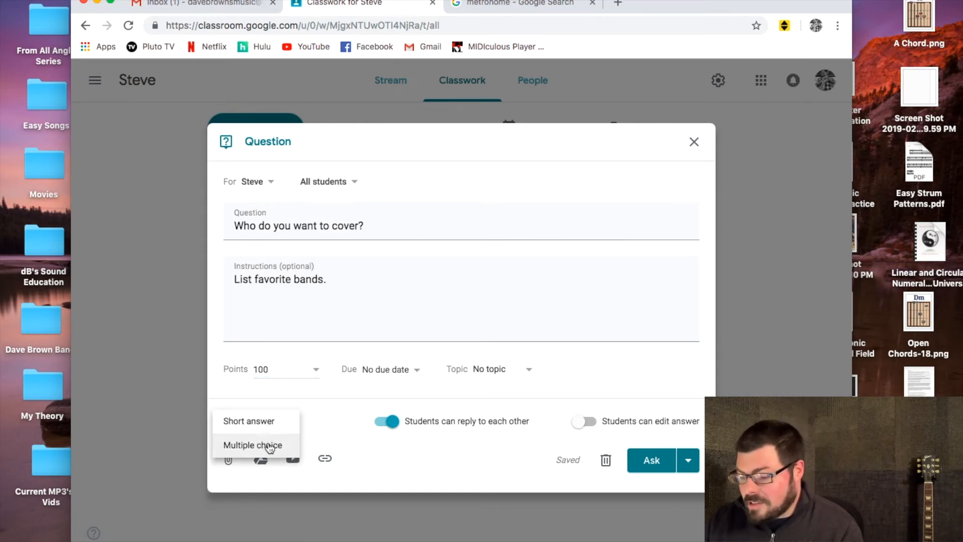
{"action": "left_click", "coordinate": [695, 141]}
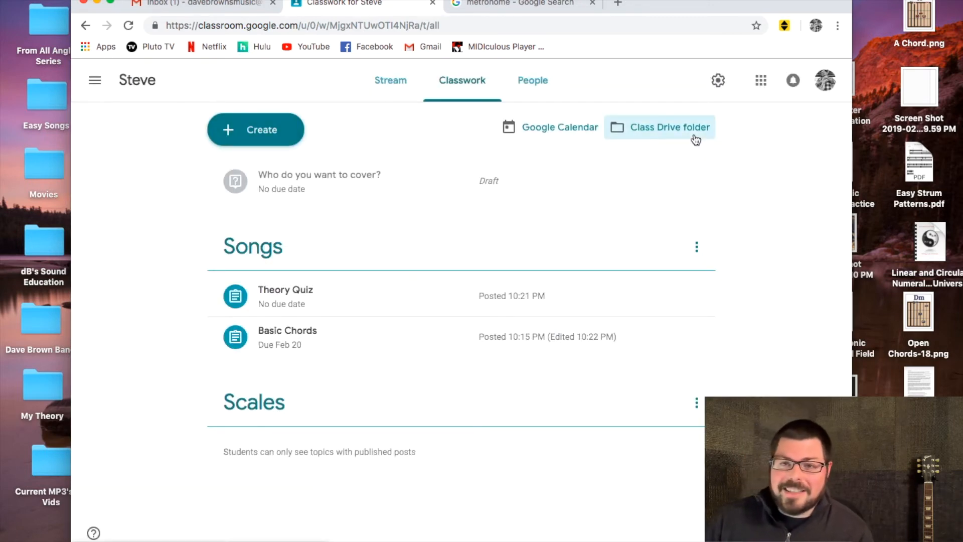
Try starting a post to share with the class on the stream, and return to the classwork page.
{"action": "left_click", "coordinate": [386, 83]}
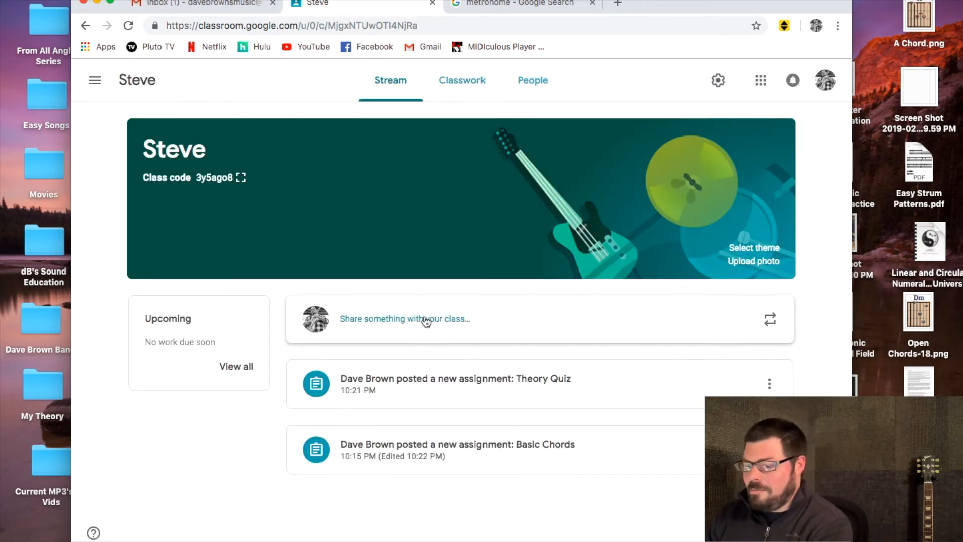
{"action": "left_click", "coordinate": [424, 319]}
{"action": "type", "text": "W"}
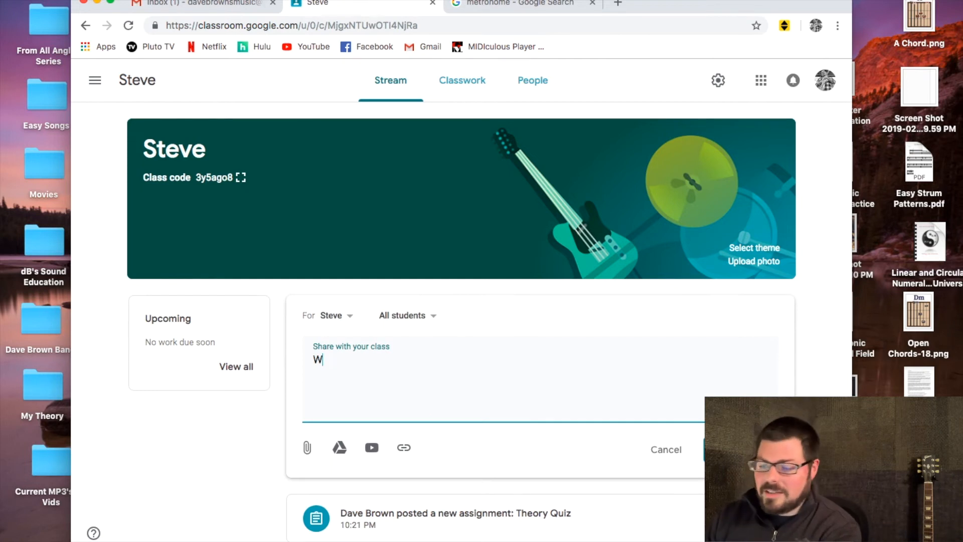
{"action": "left_click", "coordinate": [456, 98]}
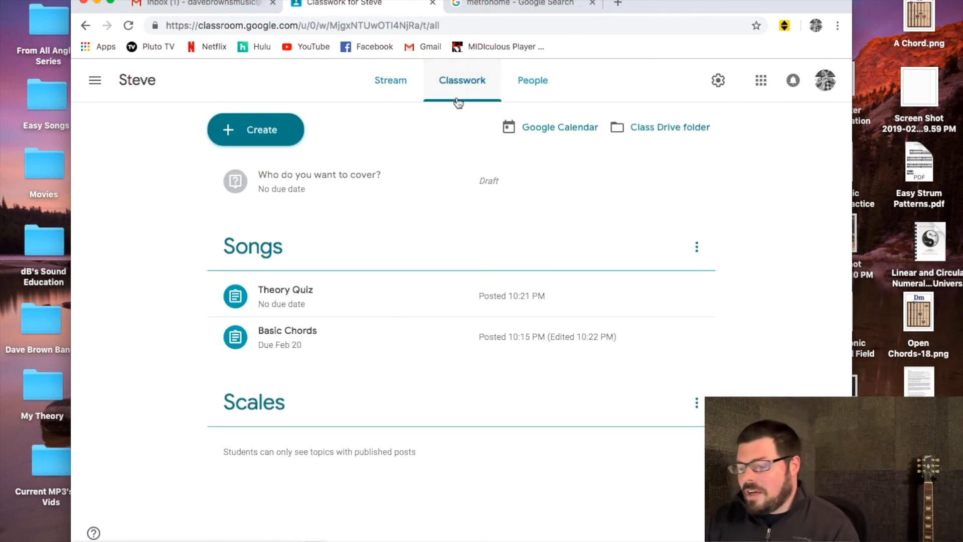
Delete the draft question "Who do you want to cover?" from the classwork.
{"action": "left_click", "coordinate": [229, 133]}
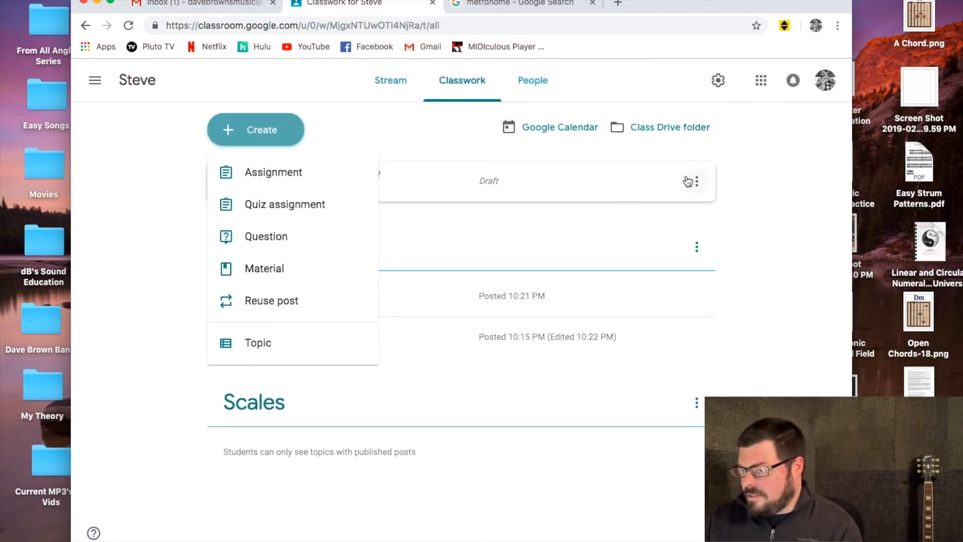
{"action": "left_click", "coordinate": [688, 181]}
{"action": "left_click", "coordinate": [690, 181]}
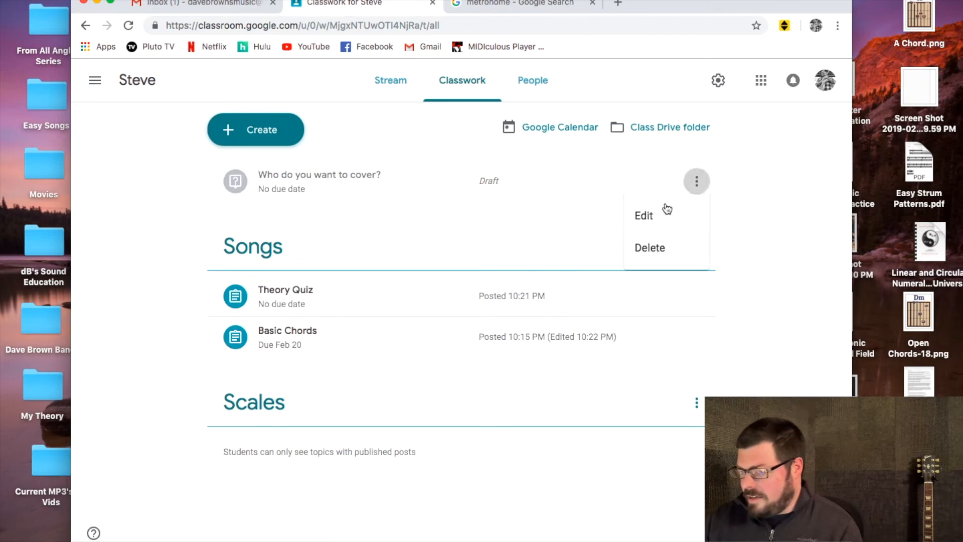
{"action": "left_click", "coordinate": [647, 247]}
{"action": "left_click", "coordinate": [502, 331]}
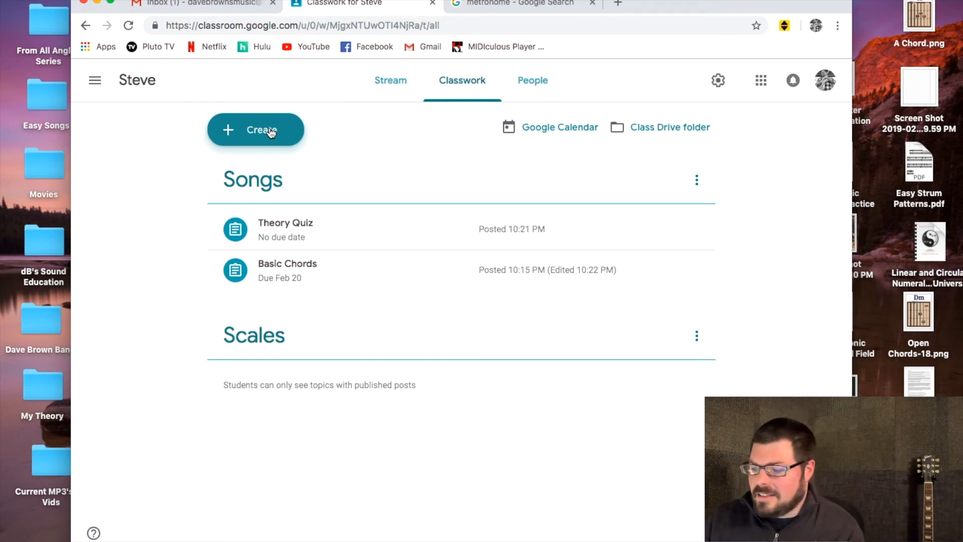
Reuse the "Knockin' On Heaven's Door - Bob Dylan" post from the Beginner Method class as a new assignment.
{"action": "left_click", "coordinate": [271, 131]}
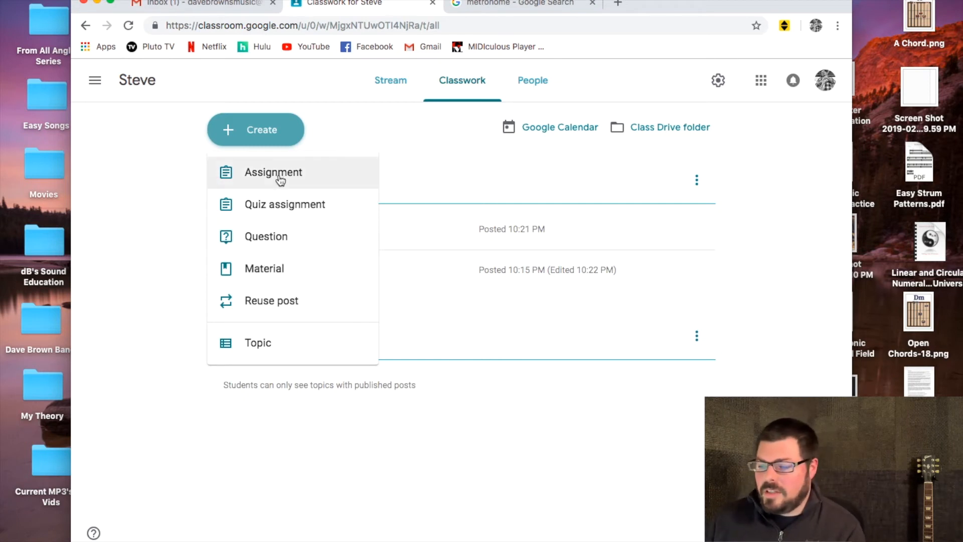
{"action": "left_click", "coordinate": [278, 302]}
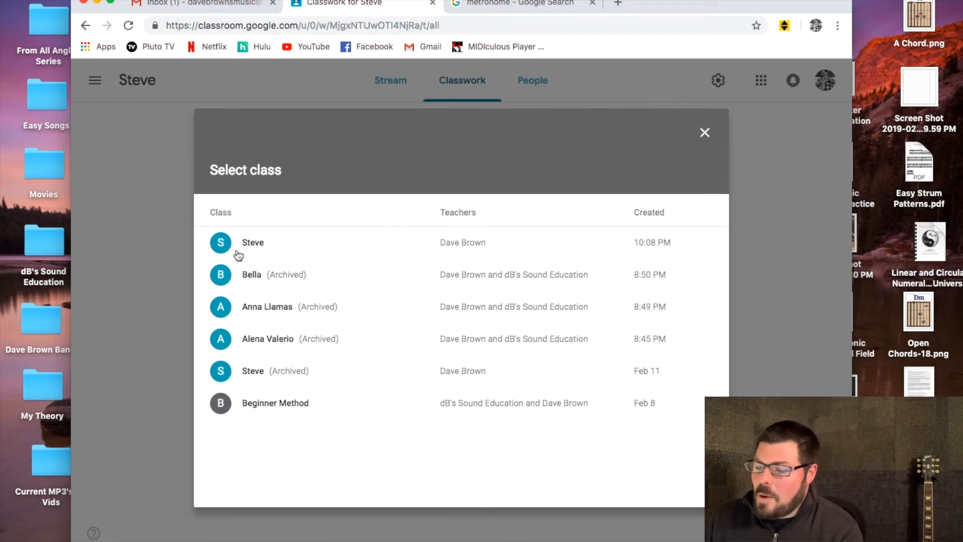
{"action": "left_click", "coordinate": [247, 409]}
{"action": "scroll", "coordinate": [287, 327], "scroll_direction": "down", "scroll_amount": 10}
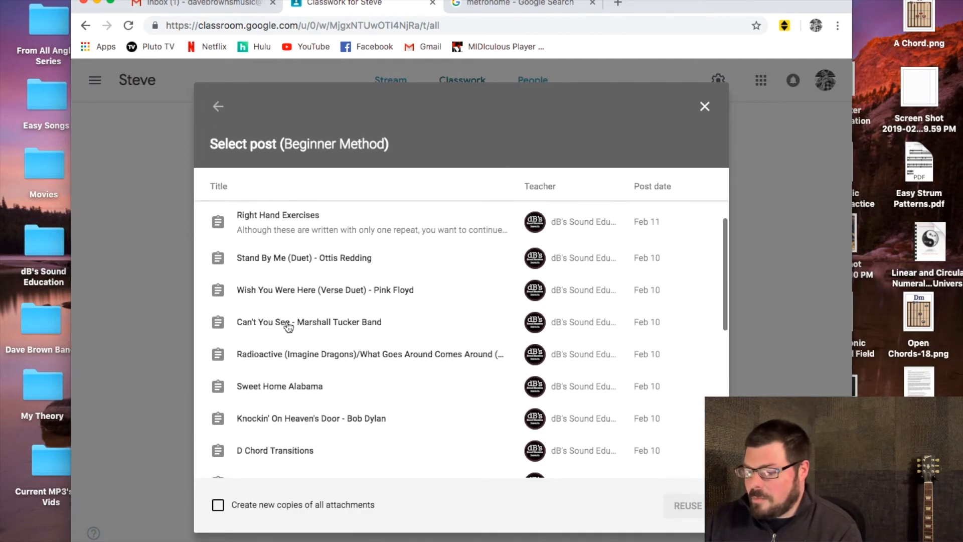
{"action": "scroll", "coordinate": [289, 327], "scroll_direction": "down", "scroll_amount": 10}
{"action": "scroll", "coordinate": [288, 327], "scroll_direction": "up", "scroll_amount": 15}
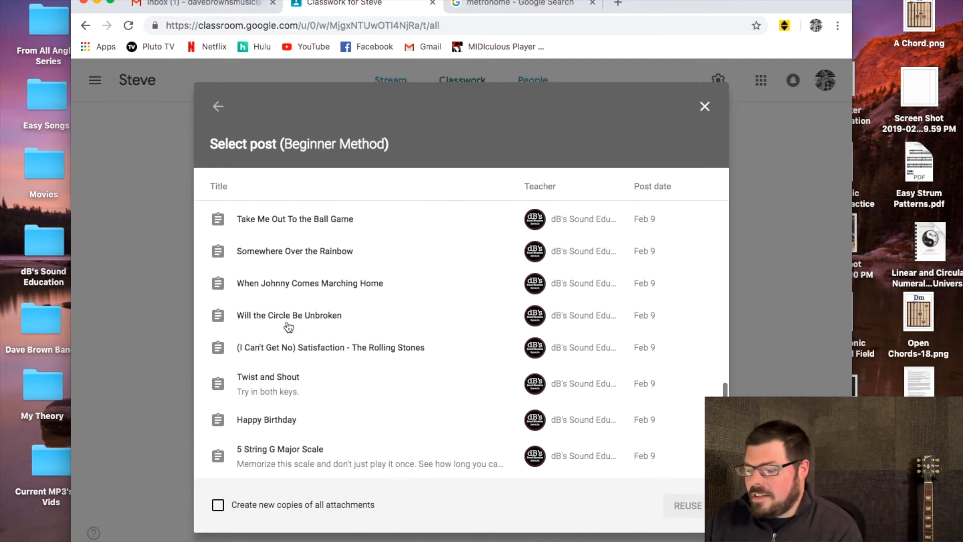
{"action": "scroll", "coordinate": [289, 328], "scroll_direction": "up", "scroll_amount": 6}
{"action": "scroll", "coordinate": [289, 327], "scroll_direction": "down", "scroll_amount": 2}
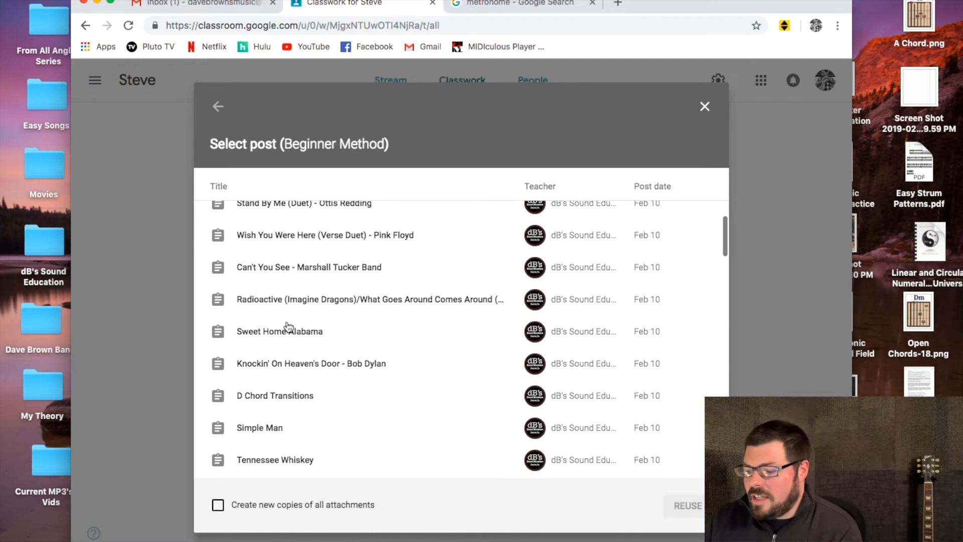
{"action": "scroll", "coordinate": [289, 327], "scroll_direction": "down", "scroll_amount": 2}
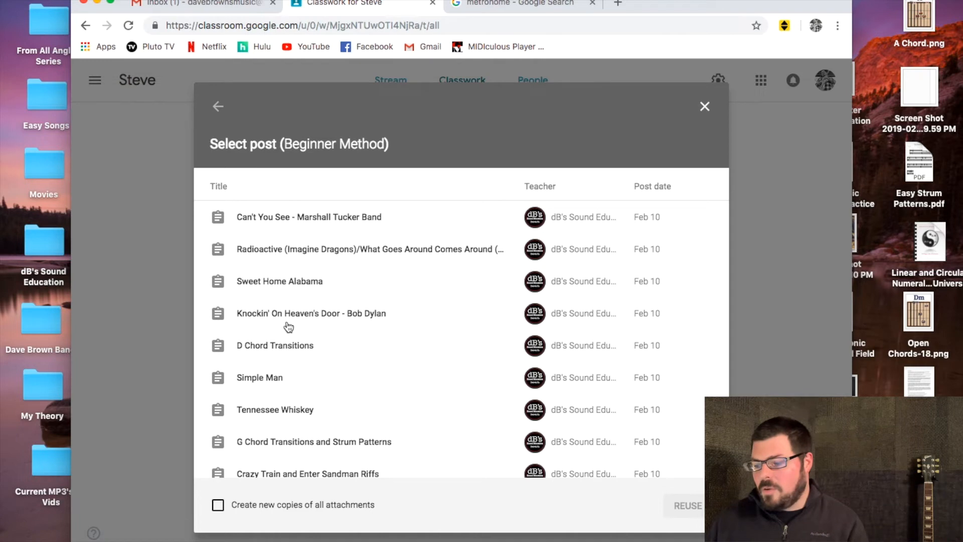
{"action": "left_click", "coordinate": [296, 319]}
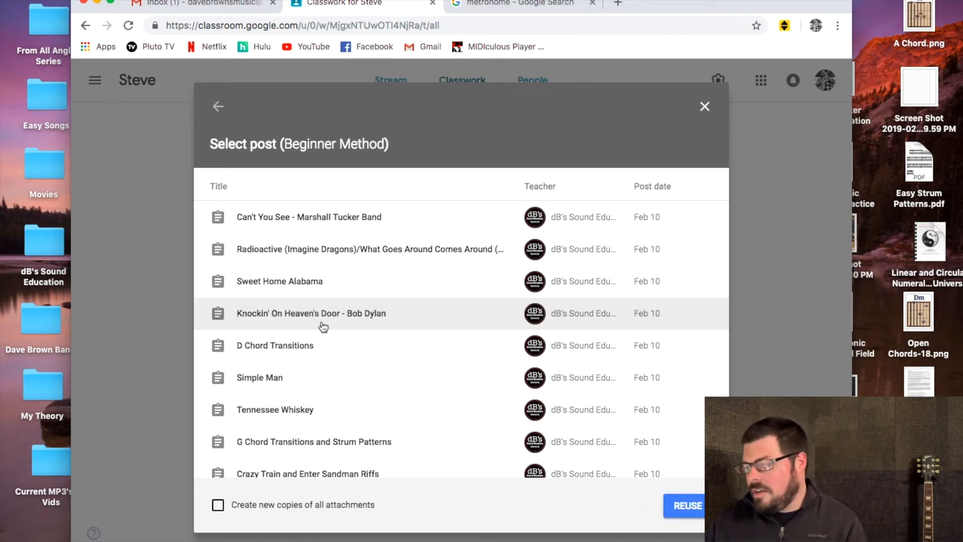
{"action": "left_click", "coordinate": [685, 509]}
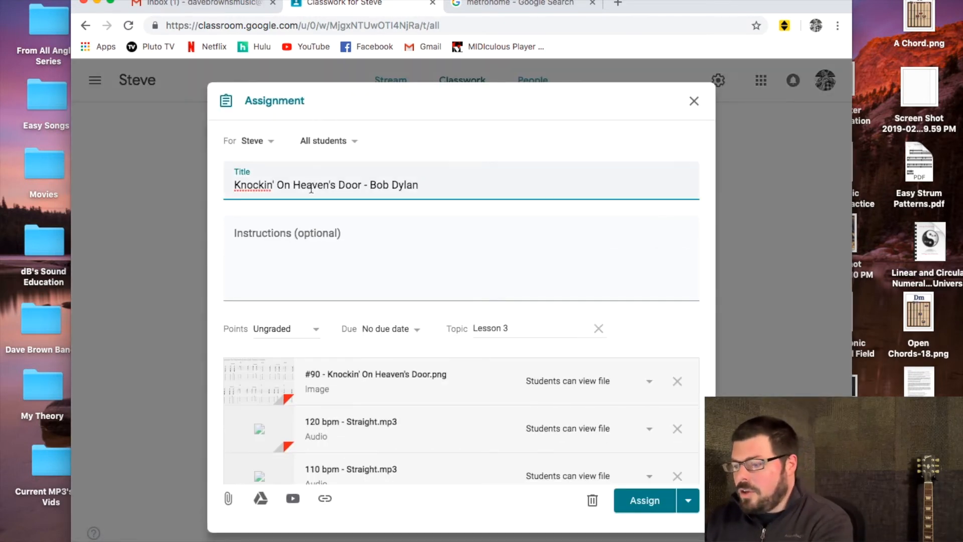
Replace the reused assignment's topic with Songs, keep it without a due date, and assign it to the class.
{"action": "left_click", "coordinate": [287, 253]}
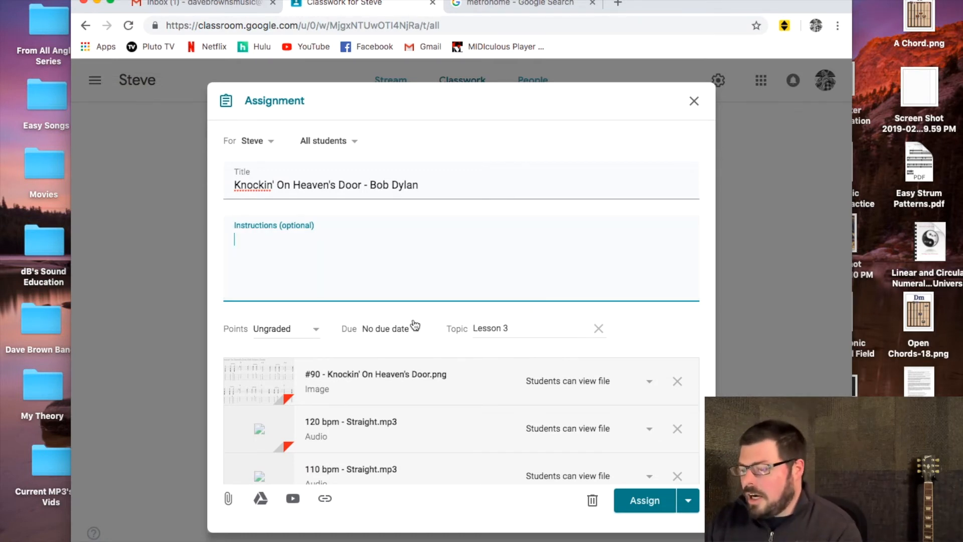
{"action": "left_click", "coordinate": [395, 329]}
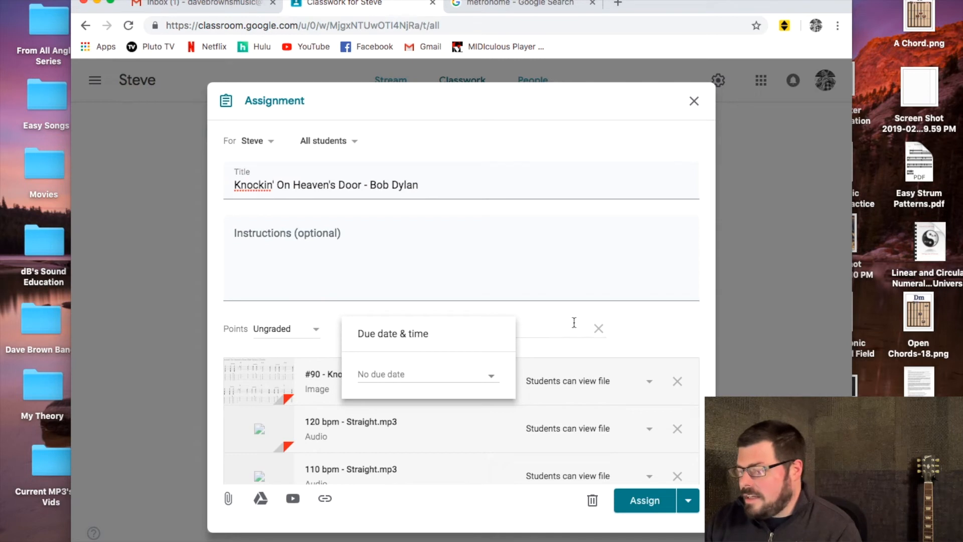
{"action": "left_click", "coordinate": [601, 328]}
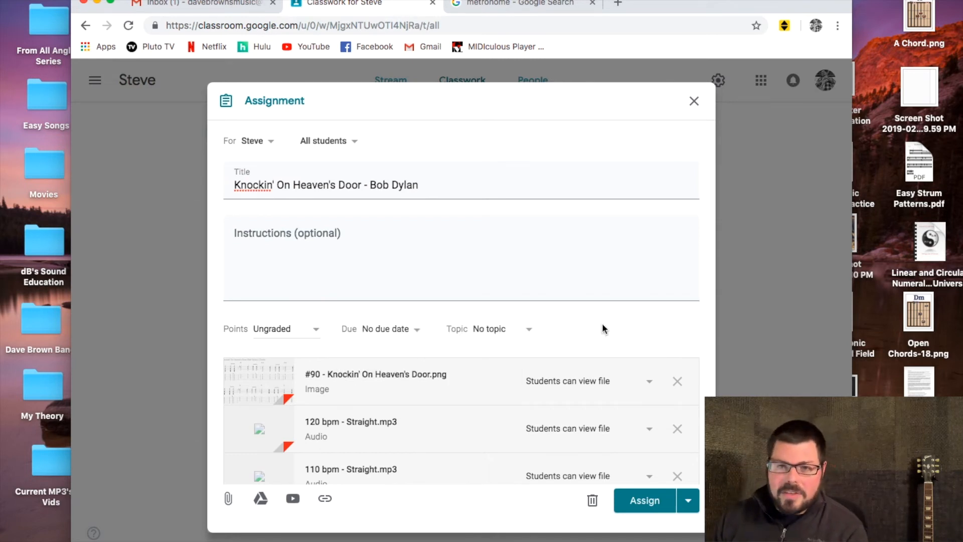
{"action": "left_click", "coordinate": [501, 331]}
{"action": "left_click", "coordinate": [492, 411]}
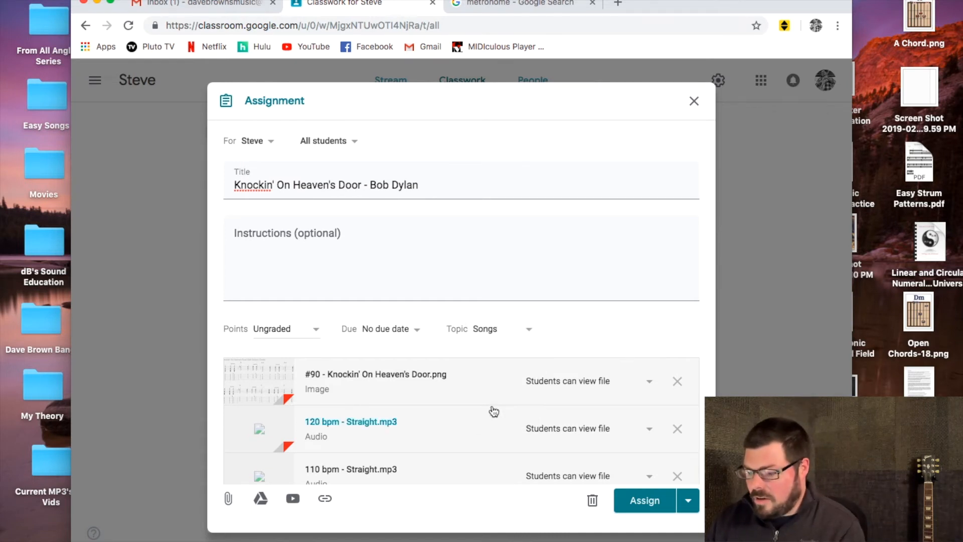
{"action": "left_click", "coordinate": [640, 498]}
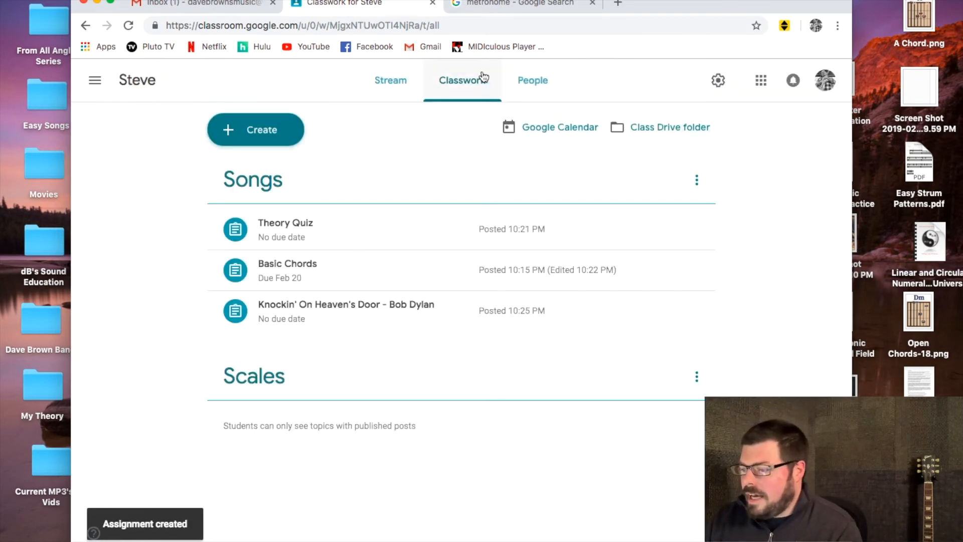
Check the ways to add students on the People page, the invitation dialog and the class code, without inviting anyone.
{"action": "left_click", "coordinate": [547, 88]}
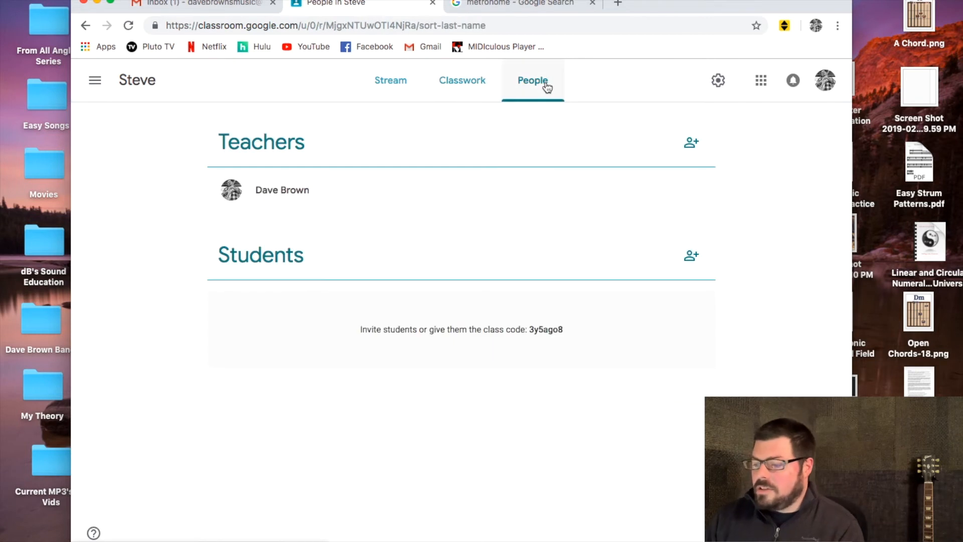
{"action": "left_click", "coordinate": [698, 268]}
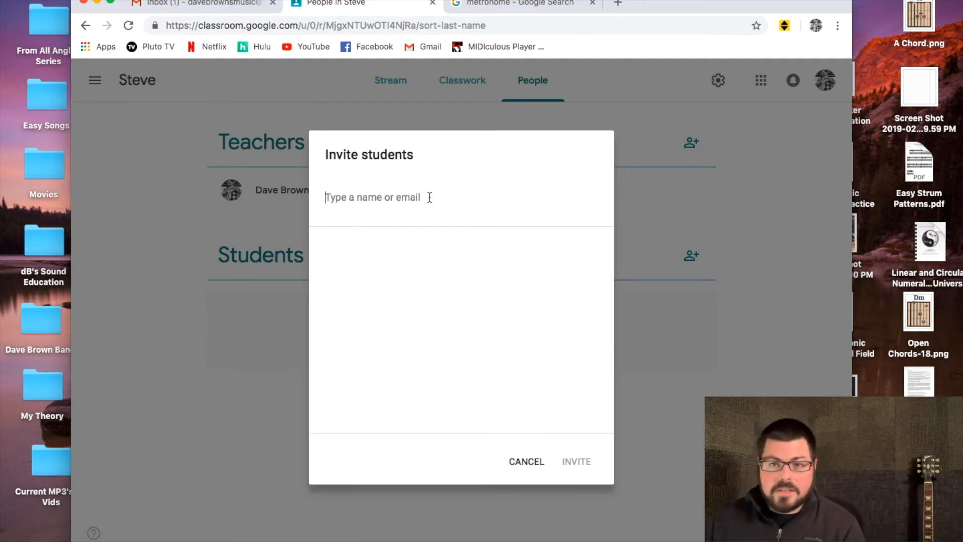
{"action": "left_click", "coordinate": [526, 461]}
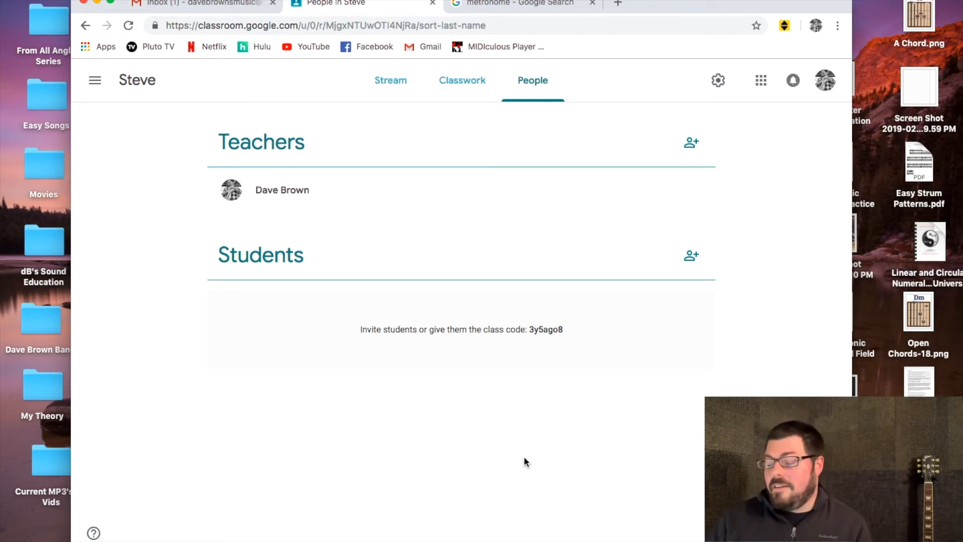
{"action": "left_click_drag", "start_coordinate": [572, 330], "coordinate": [528, 331]}
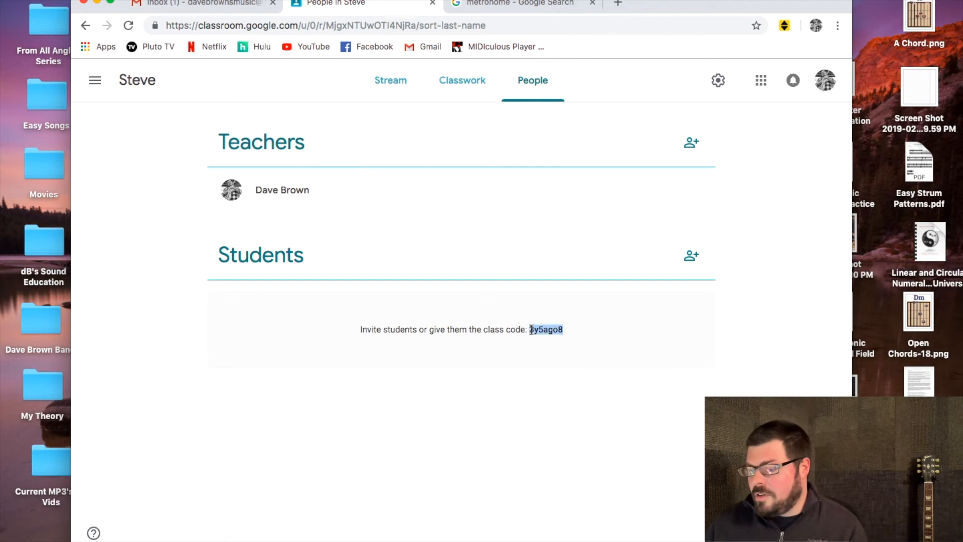
{"action": "left_click", "coordinate": [539, 364]}
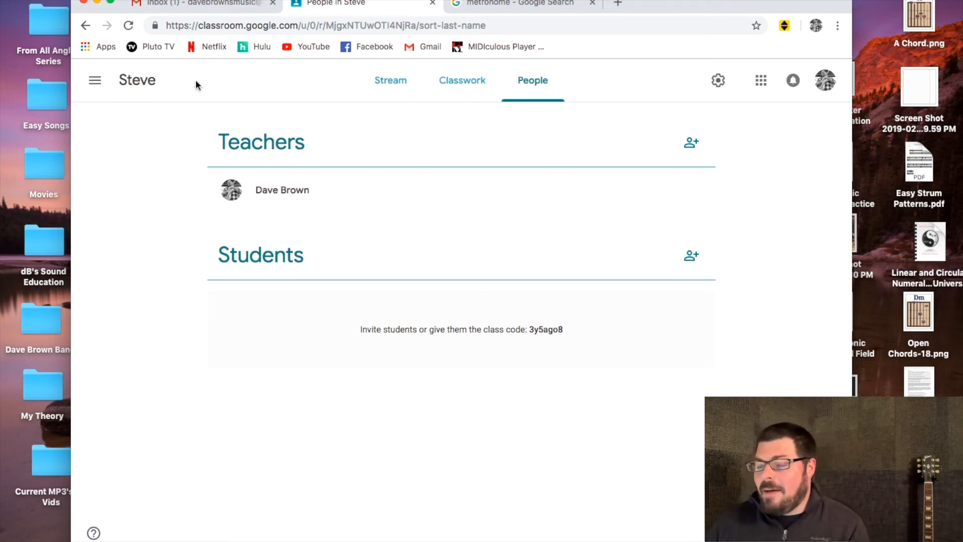
Switch to the dB's Sound Education account in Google Classroom and look over its classes and navigation list.
{"action": "left_click", "coordinate": [825, 80]}
{"action": "left_click", "coordinate": [697, 222]}
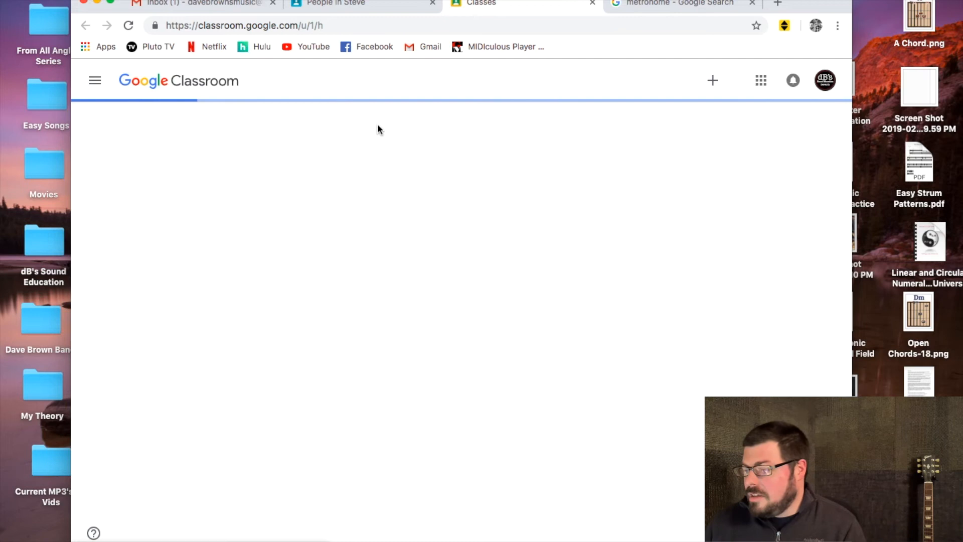
{"action": "scroll", "coordinate": [396, 318], "scroll_direction": "down", "scroll_amount": 3}
{"action": "scroll", "coordinate": [395, 318], "scroll_direction": "up", "scroll_amount": 4}
{"action": "left_click", "coordinate": [95, 86]}
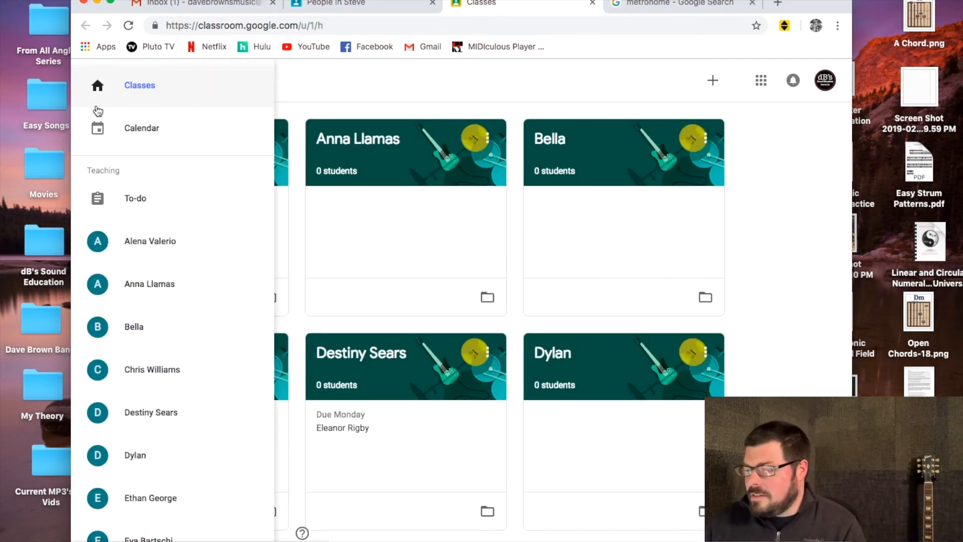
{"action": "scroll", "coordinate": [155, 306], "scroll_direction": "down", "scroll_amount": 3}
{"action": "scroll", "coordinate": [155, 306], "scroll_direction": "up", "scroll_amount": 3}
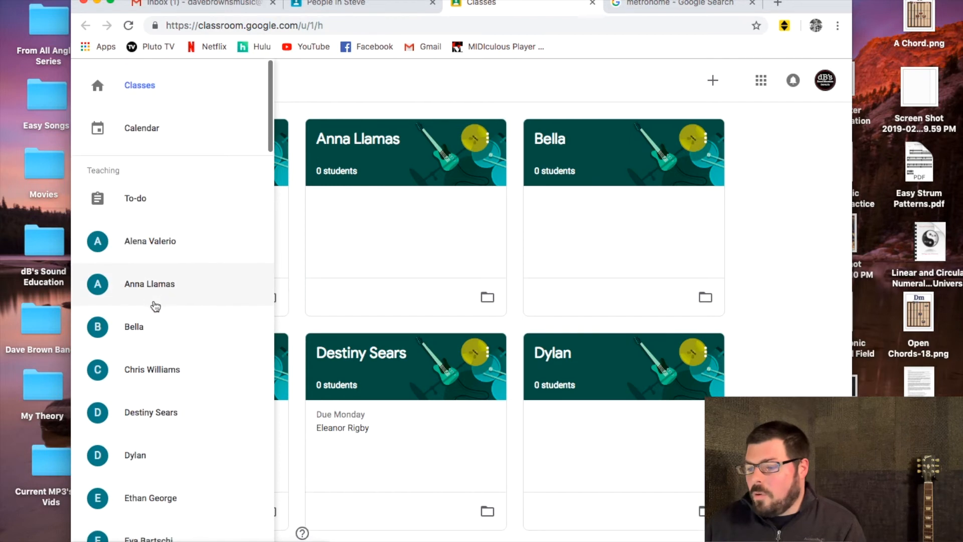
{"action": "left_click_drag", "start_coordinate": [560, 185], "coordinate": [582, 190]}
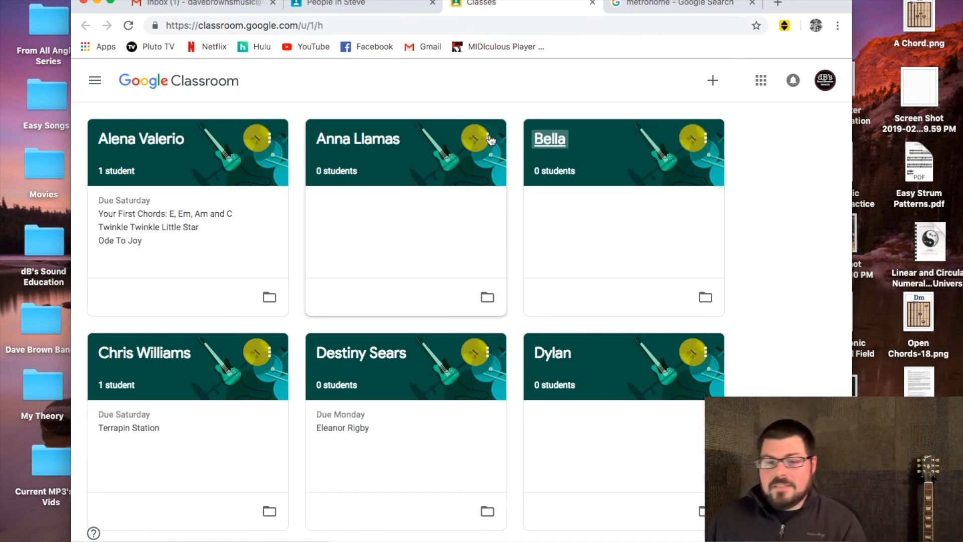
Examine the positions offered for moving the second class in the class overview, and close the dialog without moving it.
{"action": "mouse_move", "coordinate": [491, 140]}
{"action": "left_mouse_down"}
{"action": "mouse_move", "coordinate": [460, 365]}
{"action": "mouse_move", "coordinate": [456, 445]}
{"action": "mouse_move", "coordinate": [467, 474]}
{"action": "mouse_move", "coordinate": [457, 198]}
{"action": "mouse_move", "coordinate": [490, 138]}
{"action": "mouse_move", "coordinate": [485, 150]}
{"action": "left_mouse_up"}
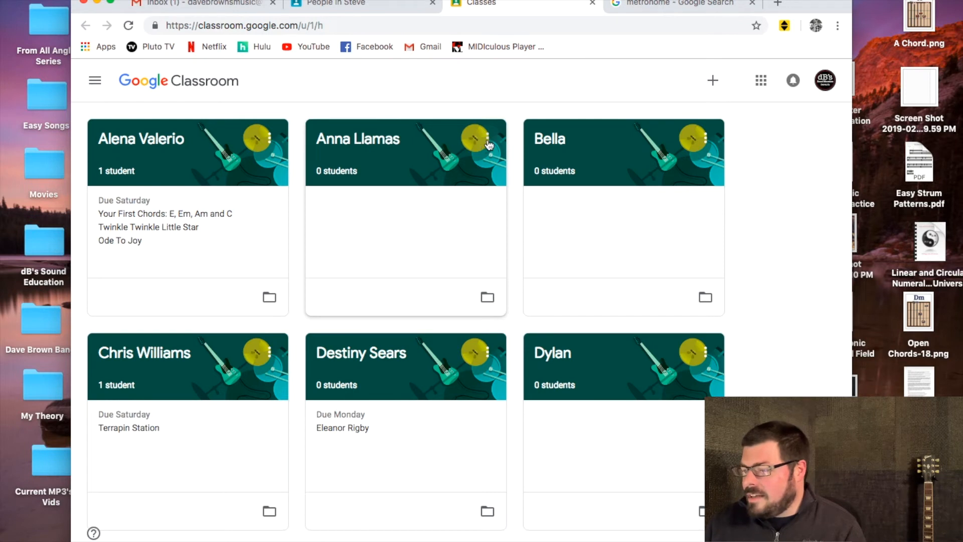
{"action": "left_click", "coordinate": [488, 139]}
{"action": "left_click", "coordinate": [457, 184]}
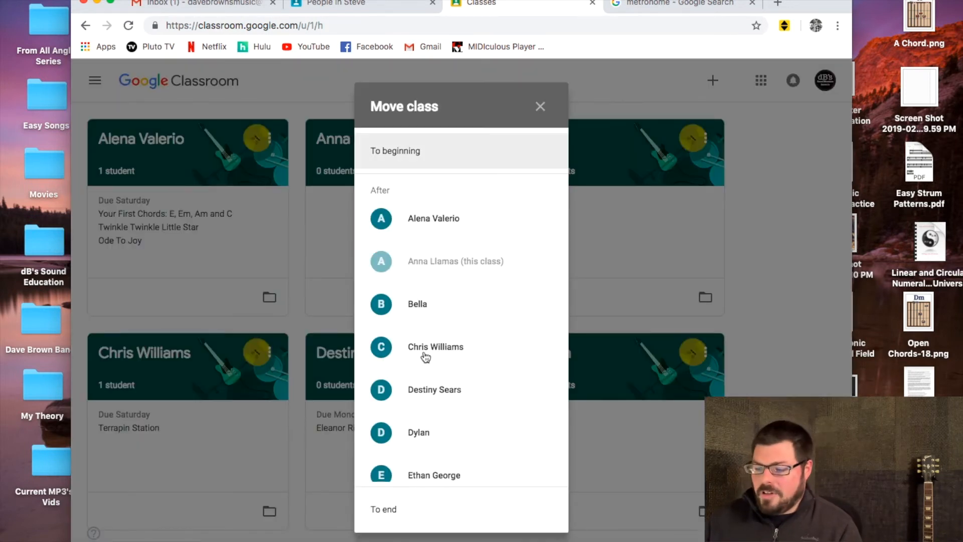
{"action": "scroll", "coordinate": [425, 358], "scroll_direction": "down", "scroll_amount": 3}
{"action": "scroll", "coordinate": [425, 357], "scroll_direction": "down", "scroll_amount": 2}
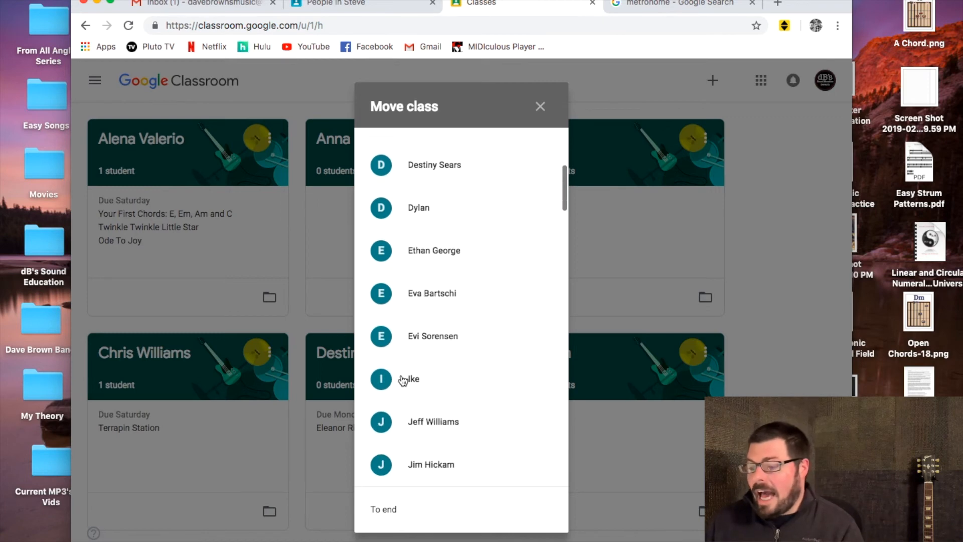
{"action": "scroll", "coordinate": [432, 289], "scroll_direction": "up", "scroll_amount": 5}
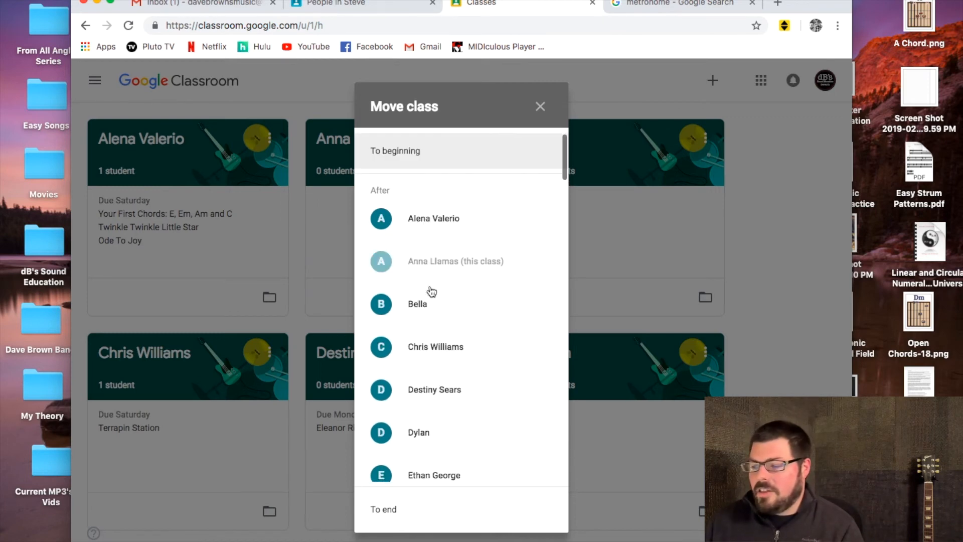
{"action": "left_click", "coordinate": [540, 106]}
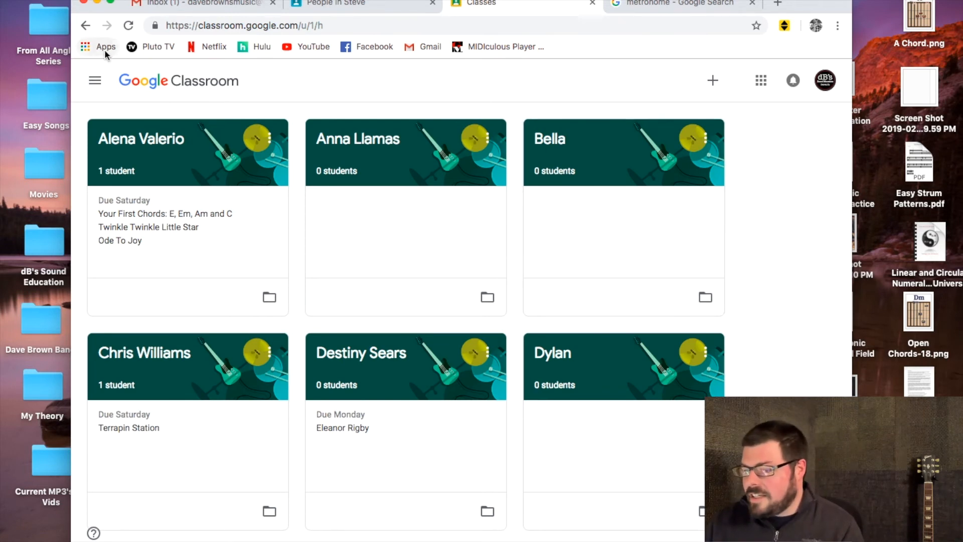
Review the main navigation's entries for classes, calendar and the individual taught classes.
{"action": "left_click", "coordinate": [94, 80]}
{"action": "scroll", "coordinate": [129, 266], "scroll_direction": "down", "scroll_amount": 2}
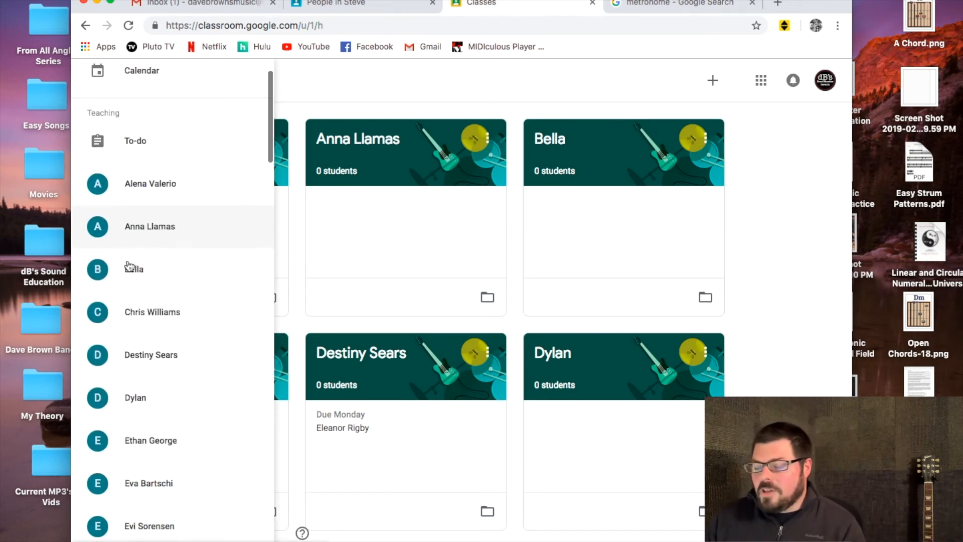
{"action": "scroll", "coordinate": [129, 266], "scroll_direction": "up", "scroll_amount": 2}
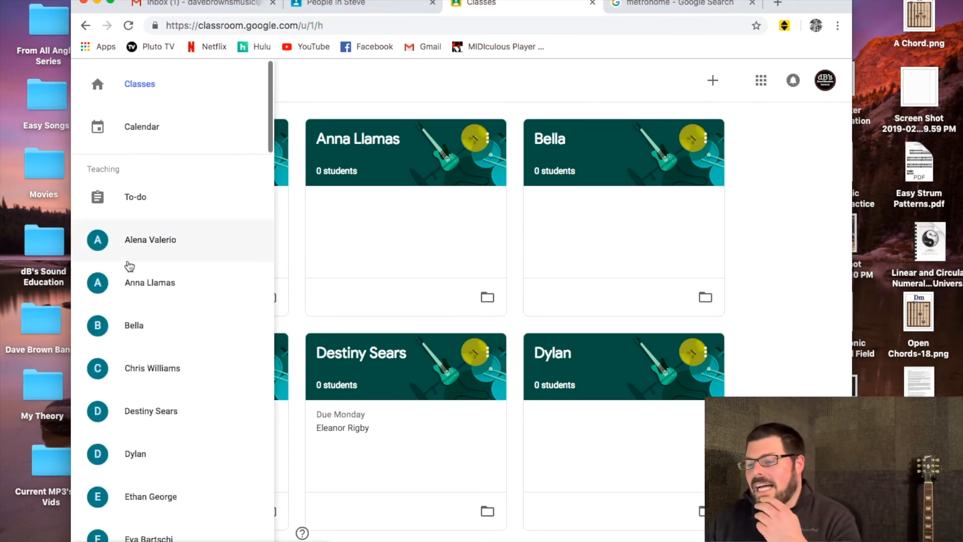
{"action": "left_click", "coordinate": [95, 82]}
{"action": "left_click", "coordinate": [95, 82]}
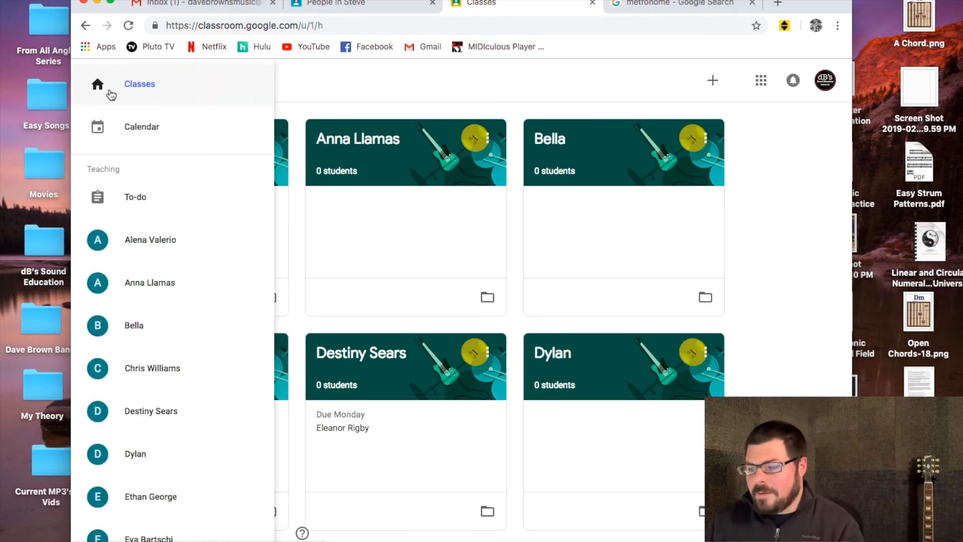
{"action": "left_click", "coordinate": [139, 82]}
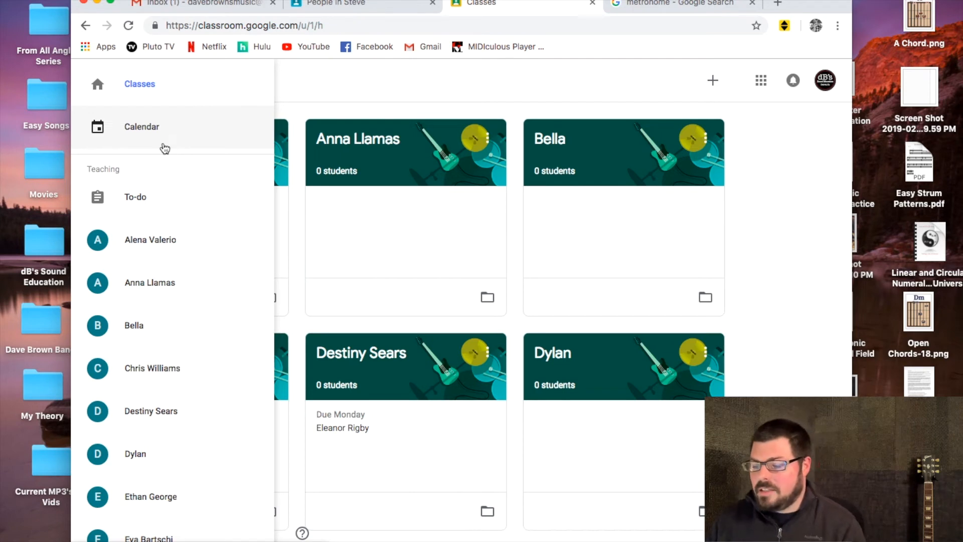
Examine the To-do page's lists of work to review and reviewed work for all classes.
{"action": "left_click", "coordinate": [143, 201]}
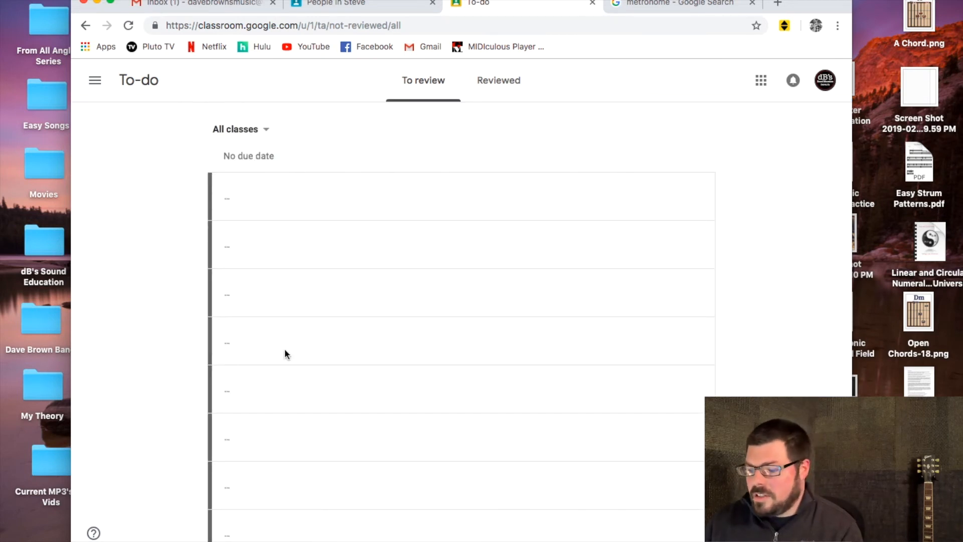
{"action": "scroll", "coordinate": [307, 345], "scroll_direction": "down", "scroll_amount": 3}
{"action": "scroll", "coordinate": [307, 349], "scroll_direction": "down", "scroll_amount": 15}
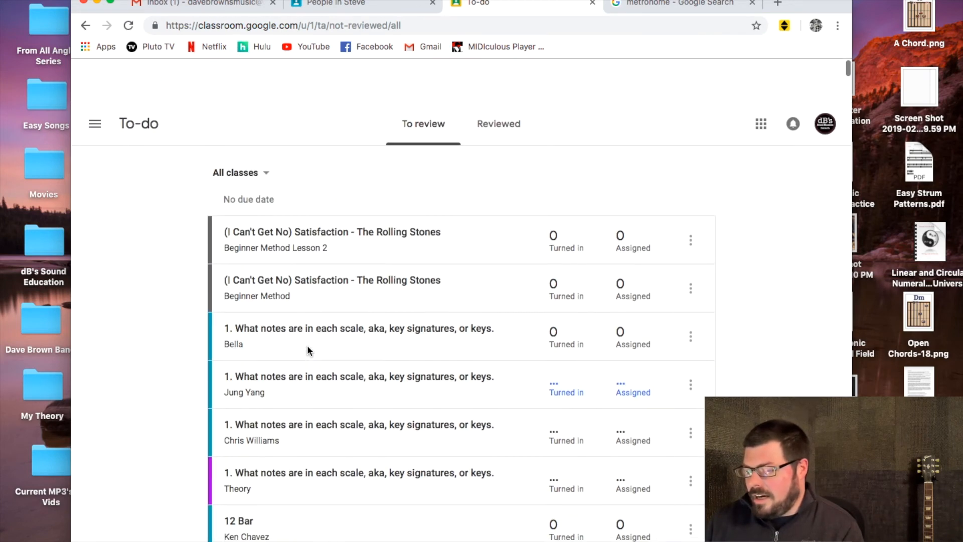
{"action": "left_click", "coordinate": [522, 80]}
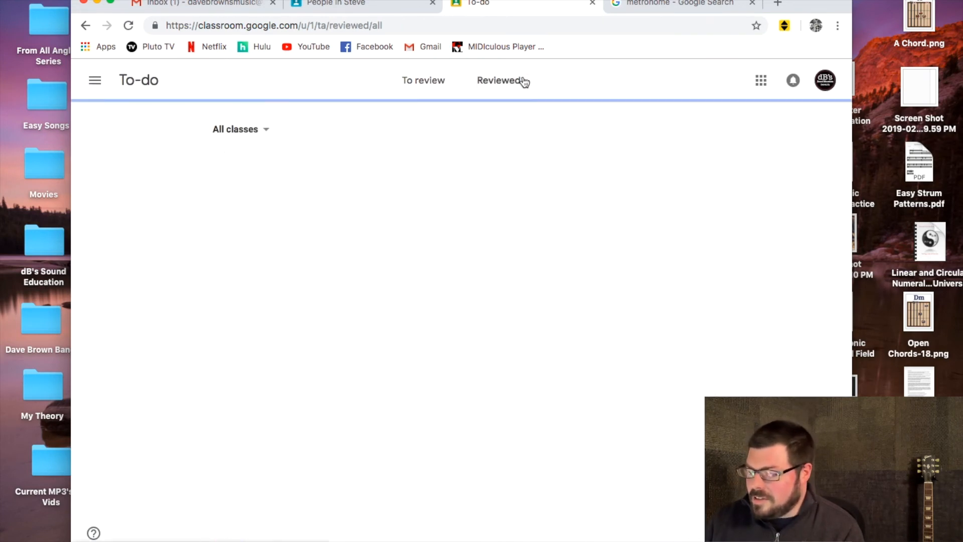
{"action": "left_click", "coordinate": [444, 83]}
{"action": "left_click", "coordinate": [95, 80]}
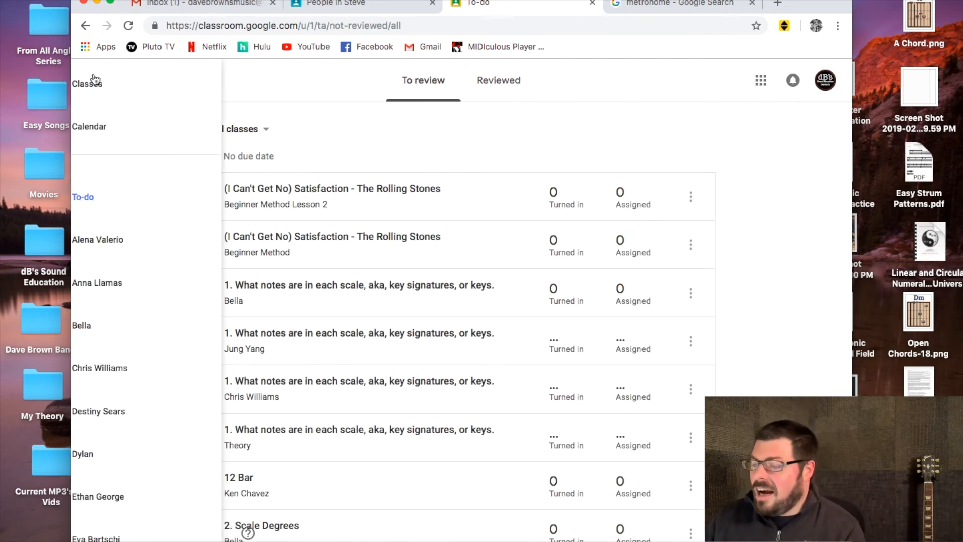
Look through the whole list of taught classes in the main navigation and close it.
{"action": "scroll", "coordinate": [161, 315], "scroll_direction": "down", "scroll_amount": 10}
{"action": "scroll", "coordinate": [164, 315], "scroll_direction": "down", "scroll_amount": 15}
{"action": "scroll", "coordinate": [164, 315], "scroll_direction": "down", "scroll_amount": 15}
{"action": "scroll", "coordinate": [164, 315], "scroll_direction": "down", "scroll_amount": 7}
{"action": "scroll", "coordinate": [161, 314], "scroll_direction": "up", "scroll_amount": 20}
{"action": "left_click", "coordinate": [429, 162]}
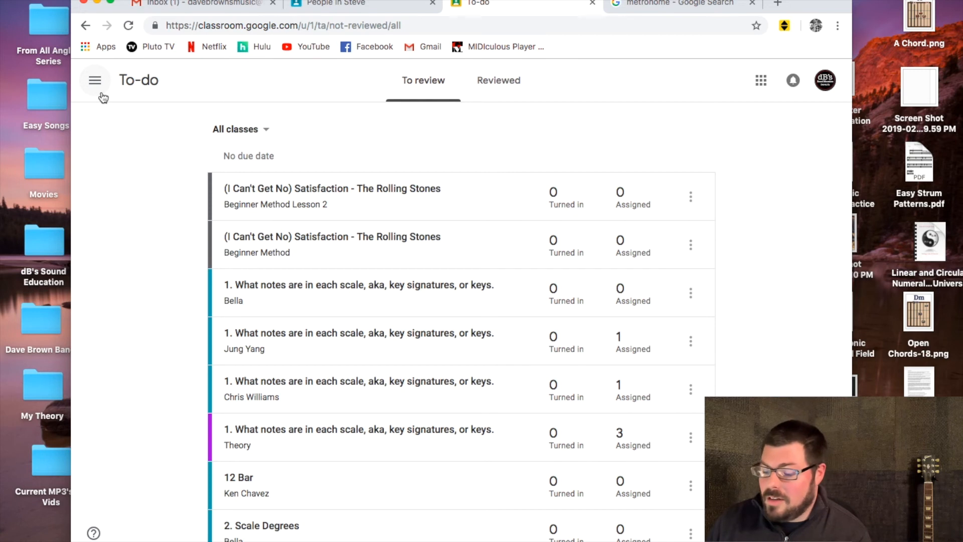
Return to the class overview and examine the options offered for the Holiday Tunes class without choosing one.
{"action": "left_click", "coordinate": [103, 95]}
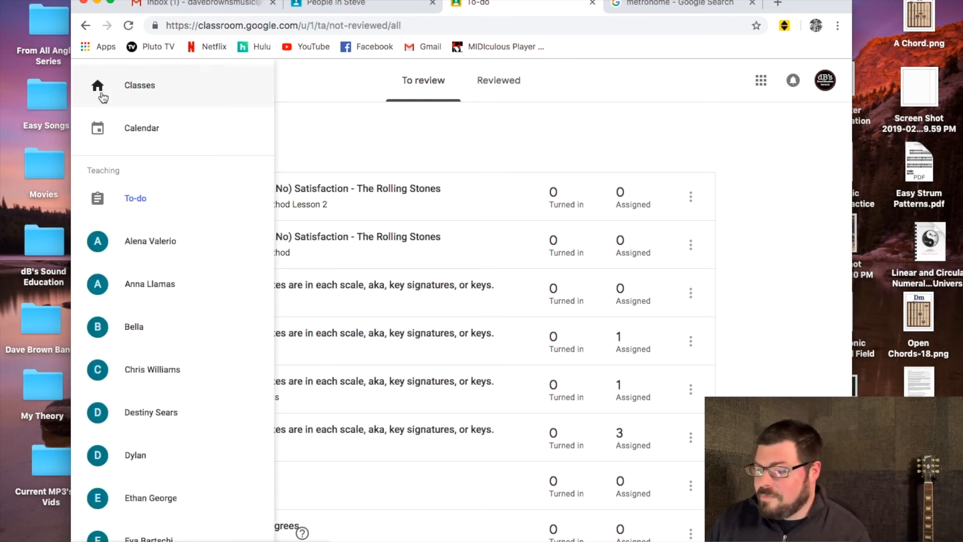
{"action": "left_click", "coordinate": [103, 95]}
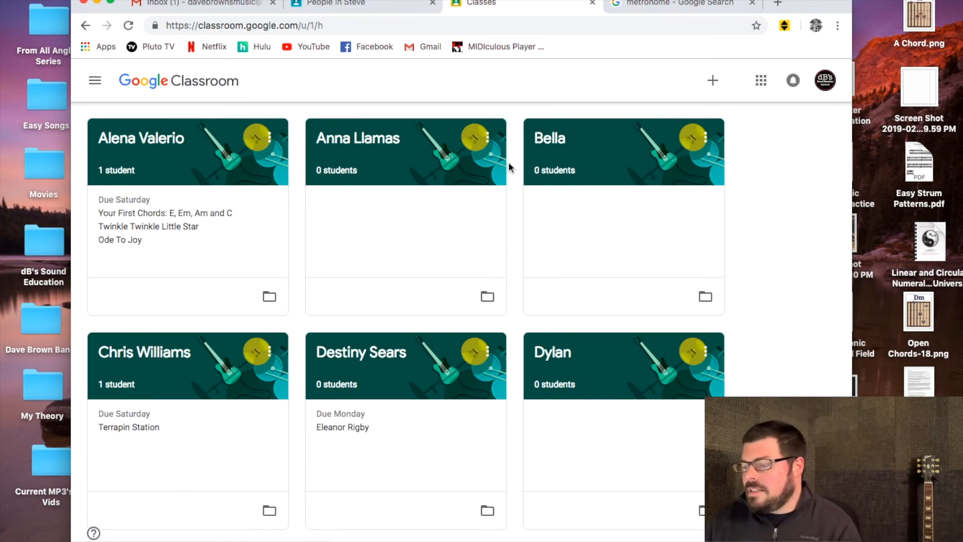
{"action": "scroll", "coordinate": [508, 167], "scroll_direction": "down", "scroll_amount": 15}
{"action": "scroll", "coordinate": [508, 167], "scroll_direction": "up", "scroll_amount": 5}
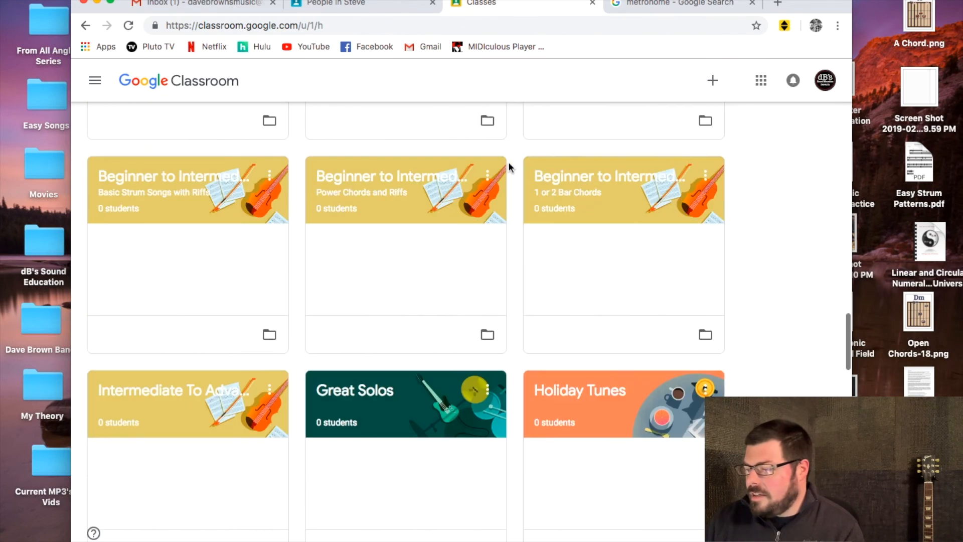
{"action": "scroll", "coordinate": [552, 201], "scroll_direction": "down", "scroll_amount": 1}
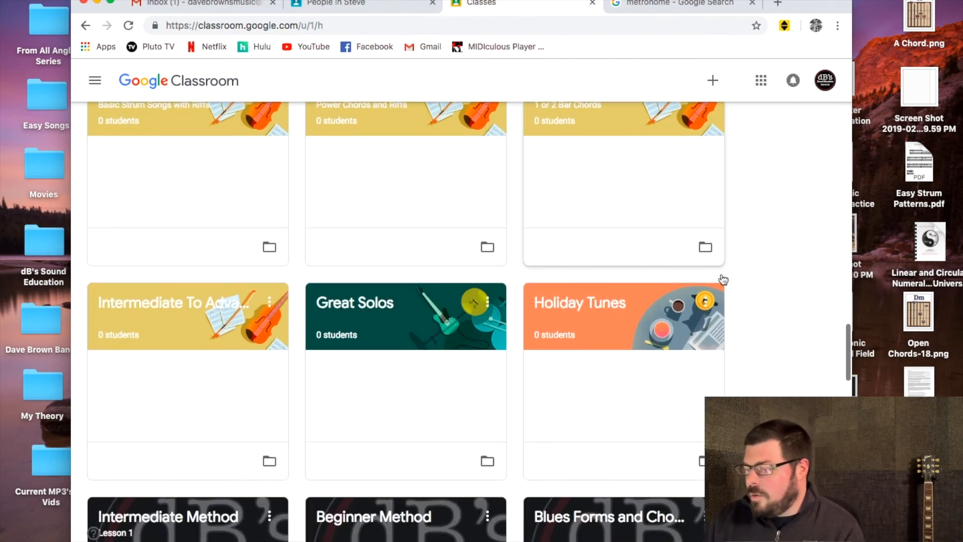
{"action": "left_click", "coordinate": [706, 302]}
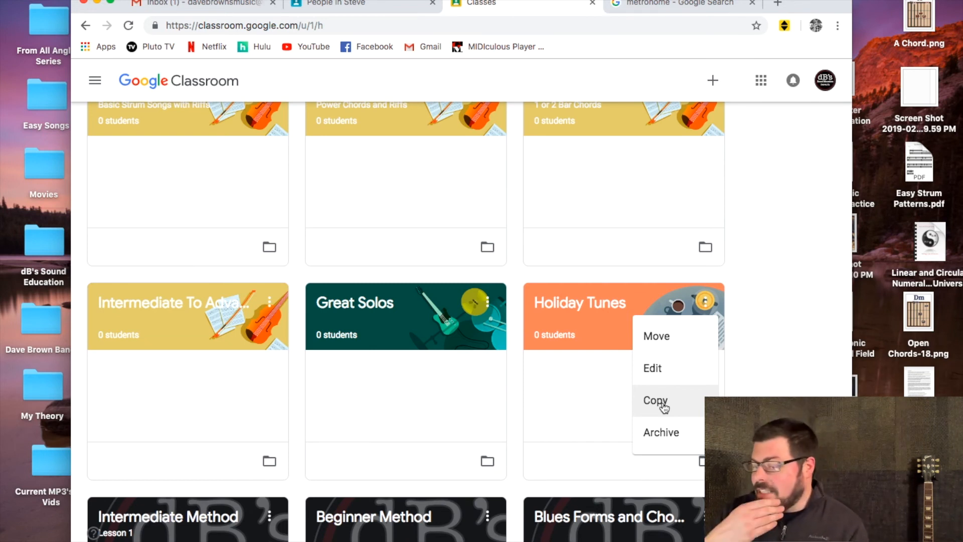
{"action": "left_click", "coordinate": [767, 422]}
Find the Beginner to Intermediate Repertoire class for Basic Strum Songs with Riffs and review its alphabetical Classwork topics.
{"action": "scroll", "coordinate": [462, 321], "scroll_direction": "down", "scroll_amount": 8}
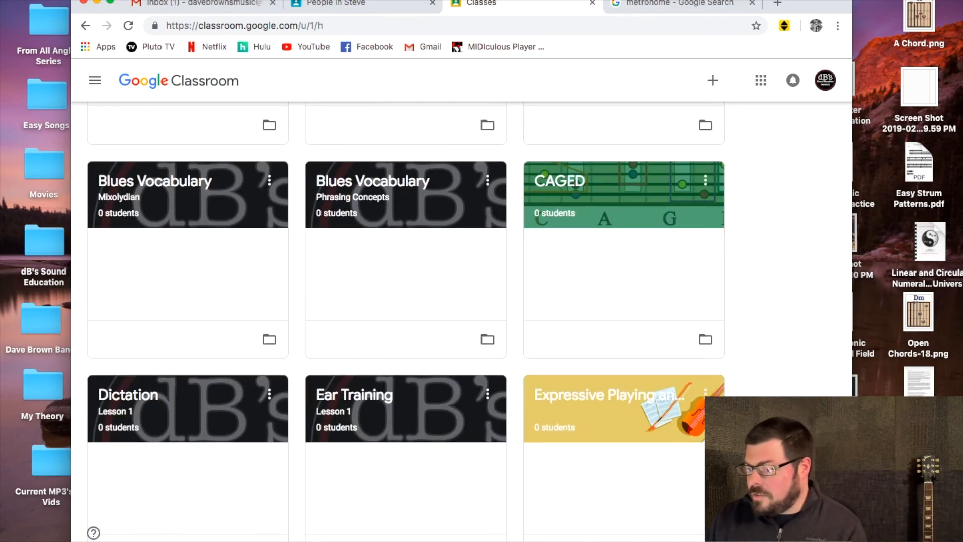
{"action": "scroll", "coordinate": [406, 321], "scroll_direction": "down", "scroll_amount": 3}
{"action": "scroll", "coordinate": [406, 322], "scroll_direction": "up", "scroll_amount": 15}
{"action": "scroll", "coordinate": [407, 321], "scroll_direction": "up", "scroll_amount": 8}
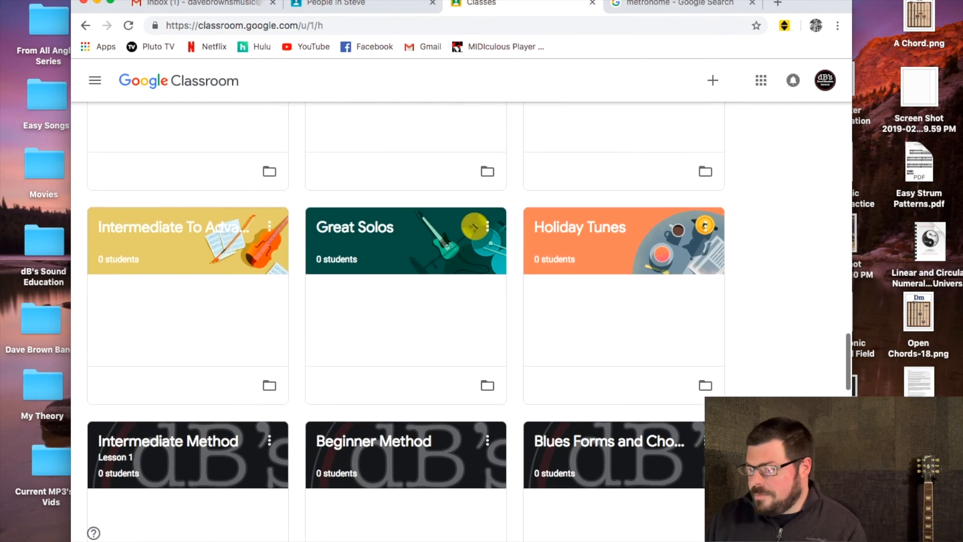
{"action": "left_click", "coordinate": [208, 315]}
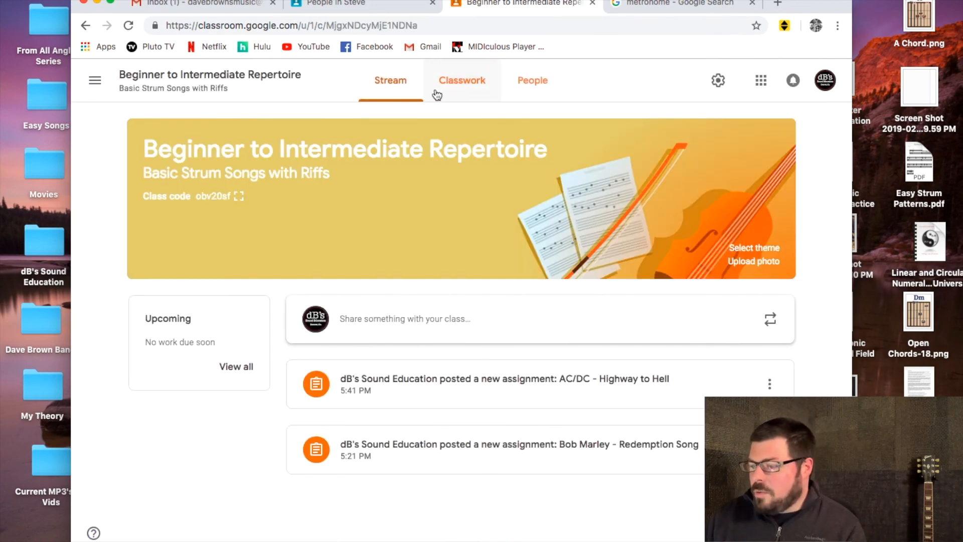
{"action": "left_click", "coordinate": [456, 93]}
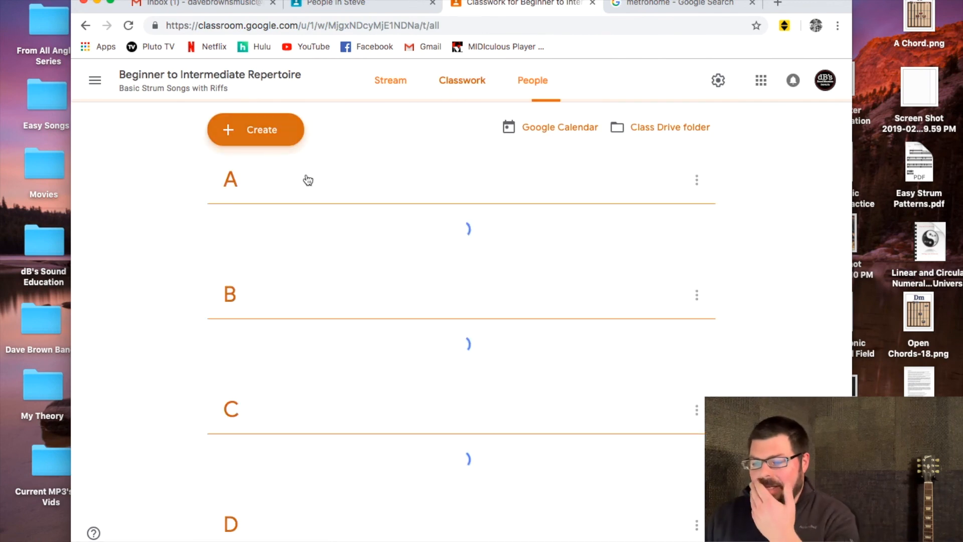
{"action": "scroll", "coordinate": [334, 339], "scroll_direction": "down", "scroll_amount": 10}
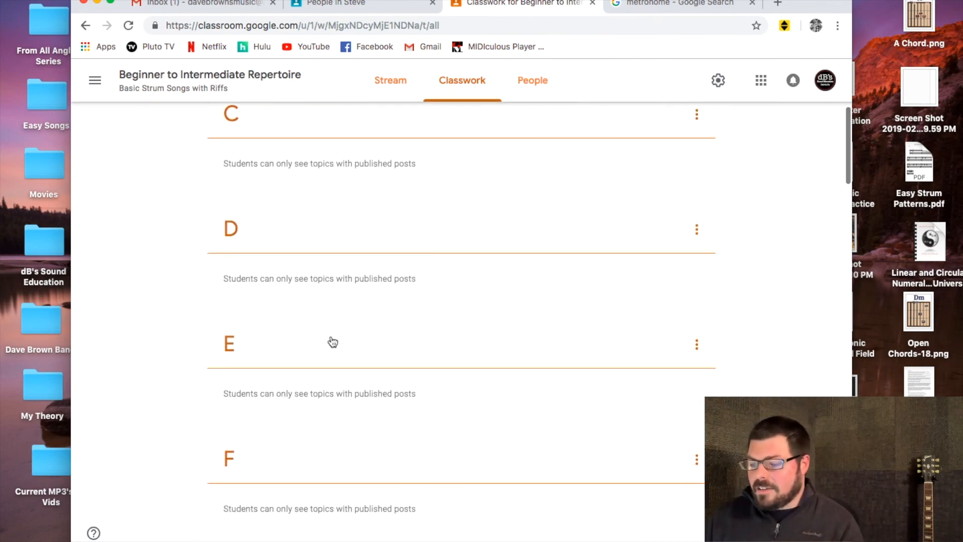
{"action": "scroll", "coordinate": [333, 339], "scroll_direction": "up", "scroll_amount": 10}
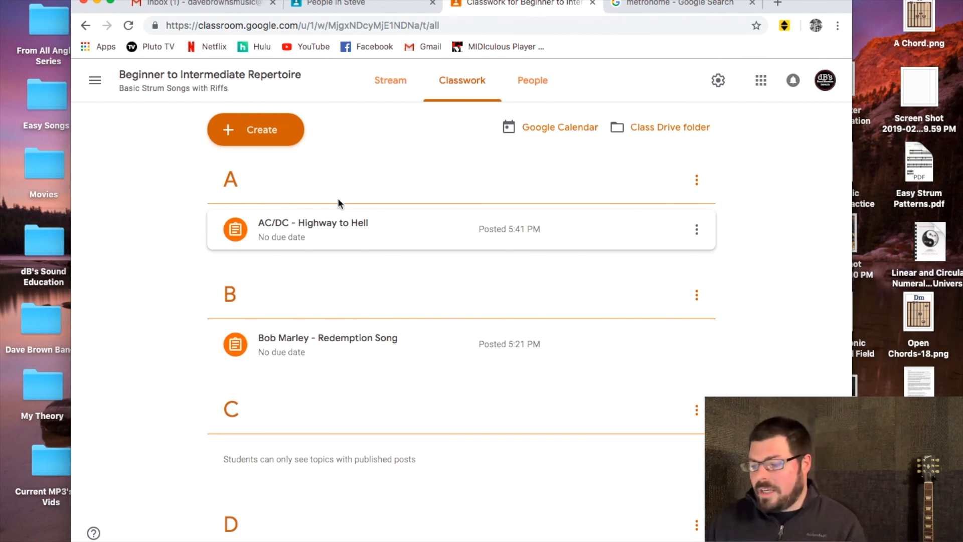
Review the list of taught classes in the main navigation again and close it.
{"action": "left_click", "coordinate": [99, 80]}
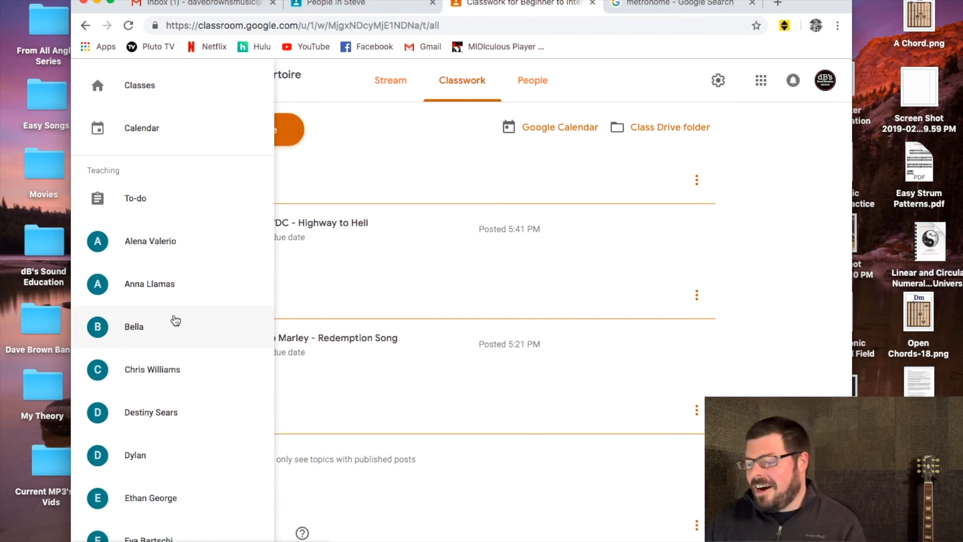
{"action": "scroll", "coordinate": [186, 465], "scroll_direction": "down", "scroll_amount": 3}
{"action": "scroll", "coordinate": [185, 465], "scroll_direction": "up", "scroll_amount": 3}
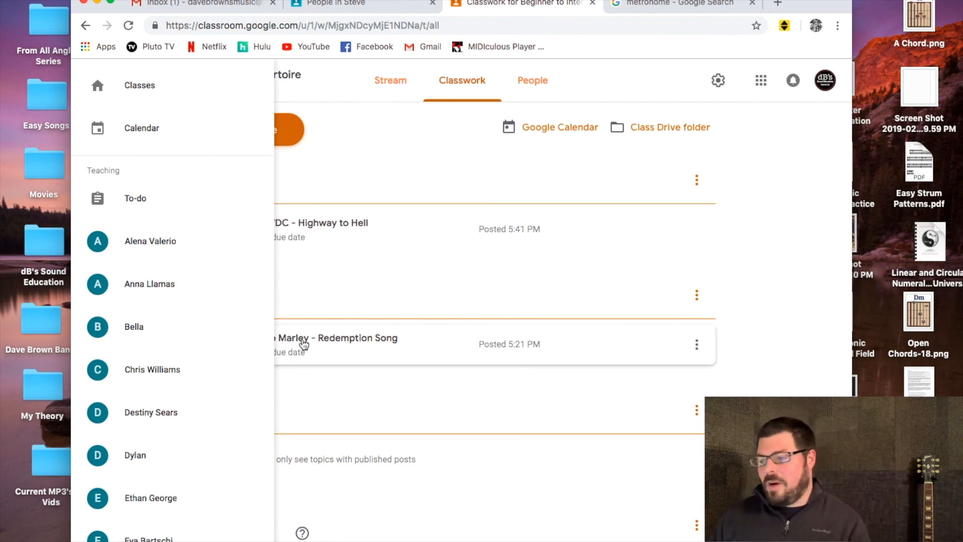
{"action": "left_click", "coordinate": [409, 153]}
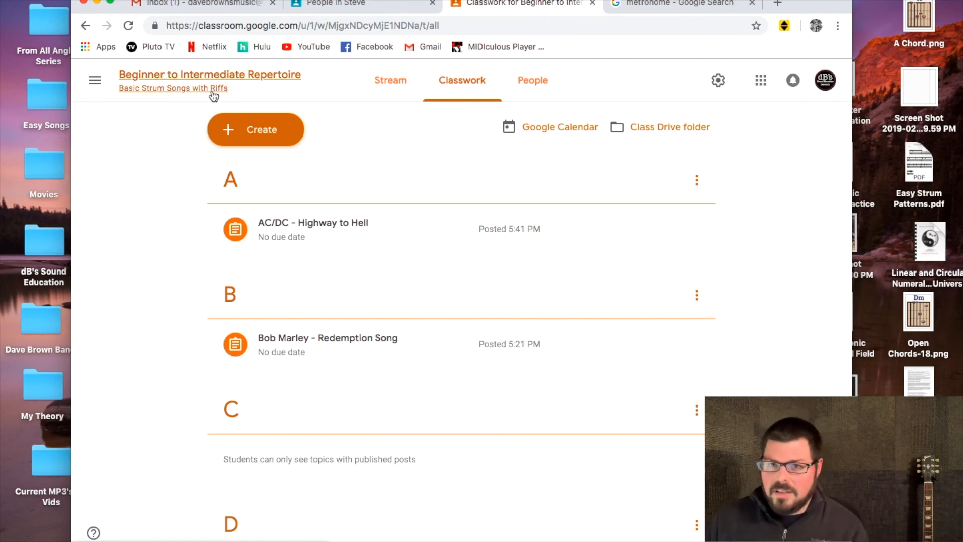
Archive the Holiday Tunes class from the class overview.
{"action": "left_click", "coordinate": [96, 81]}
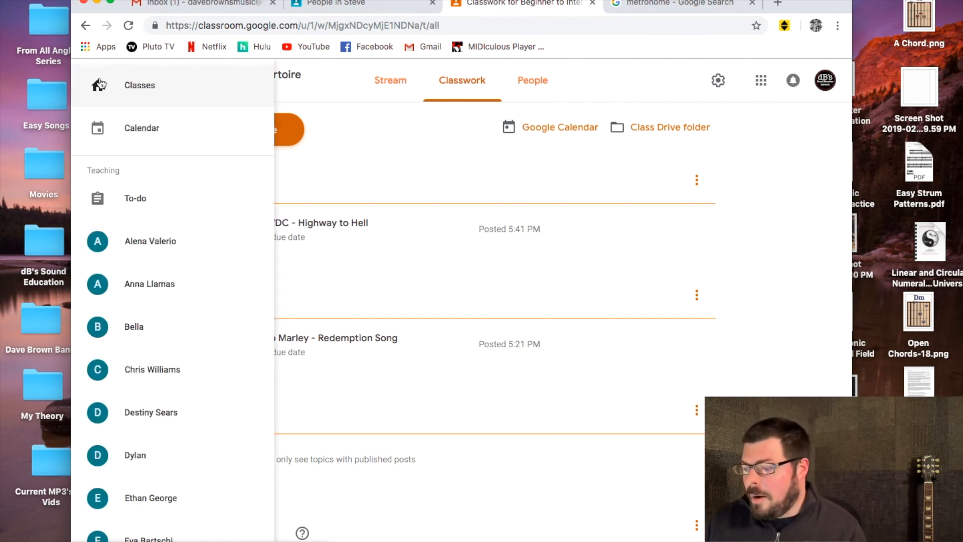
{"action": "left_click", "coordinate": [102, 86]}
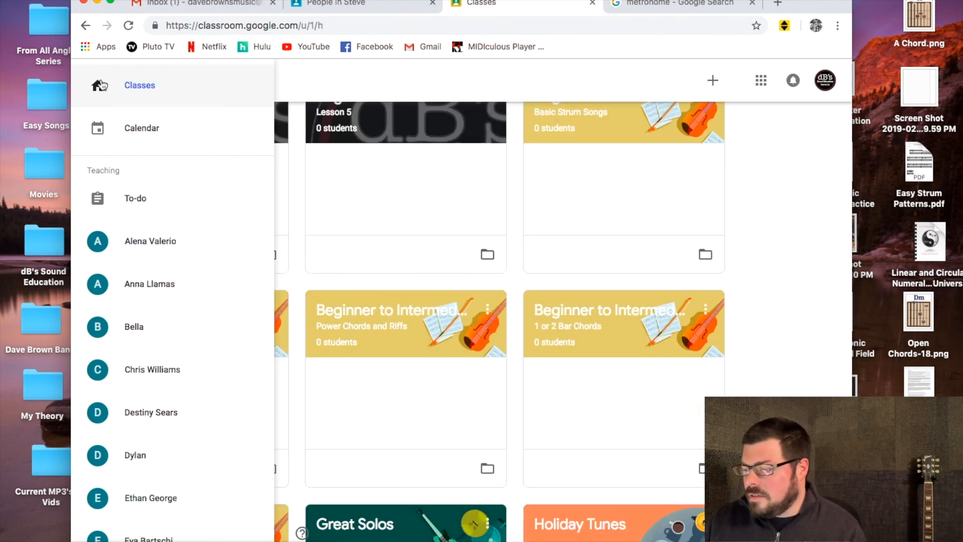
{"action": "scroll", "coordinate": [669, 492], "scroll_direction": "down", "scroll_amount": 2}
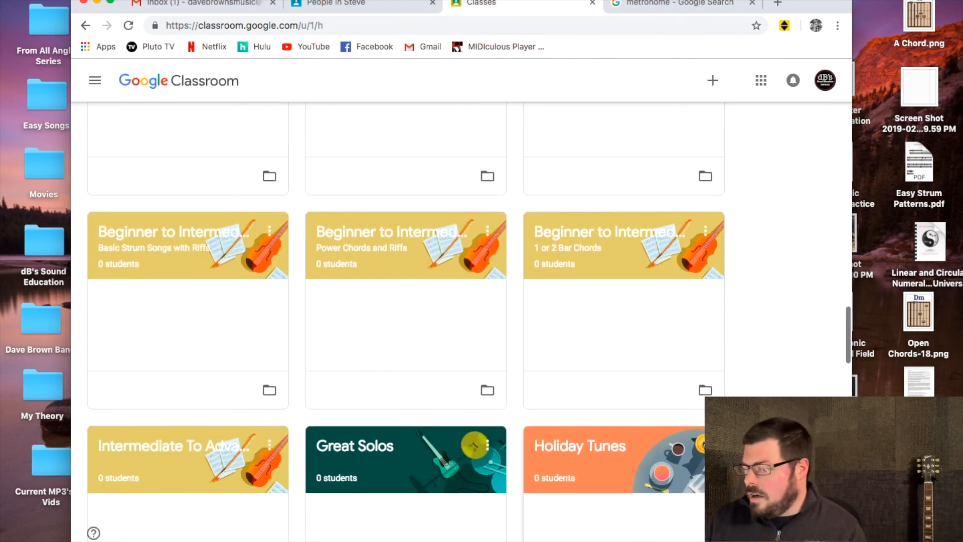
{"action": "left_click", "coordinate": [696, 446]}
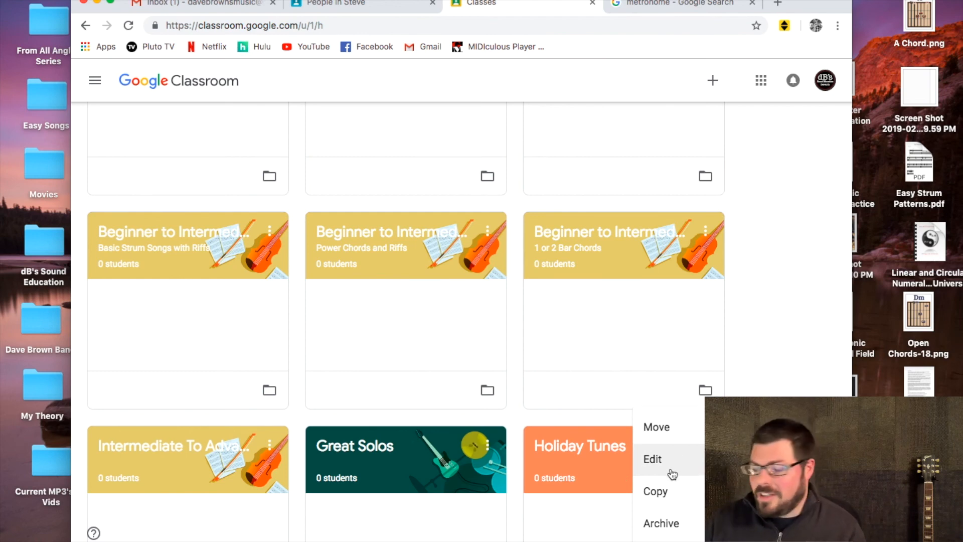
{"action": "left_click", "coordinate": [665, 526]}
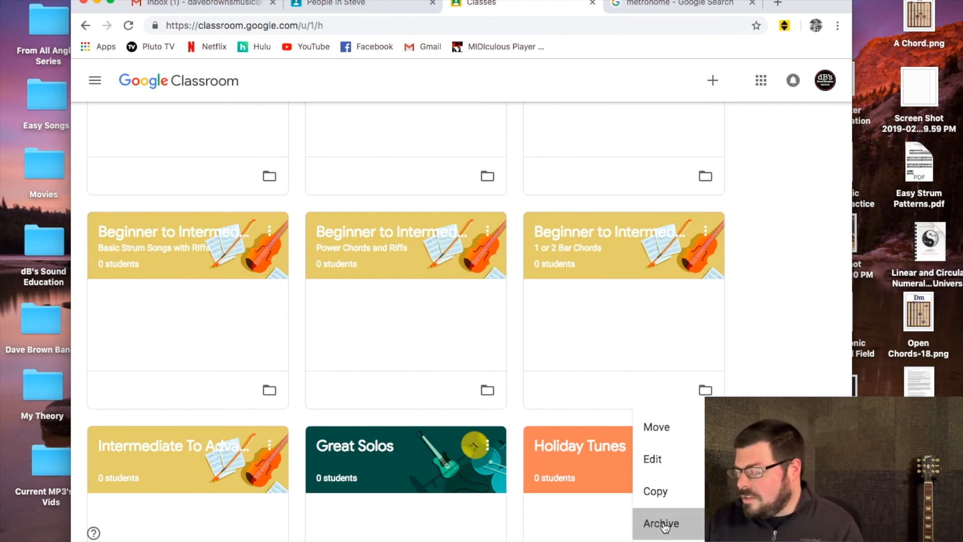
{"action": "left_click", "coordinate": [552, 373]}
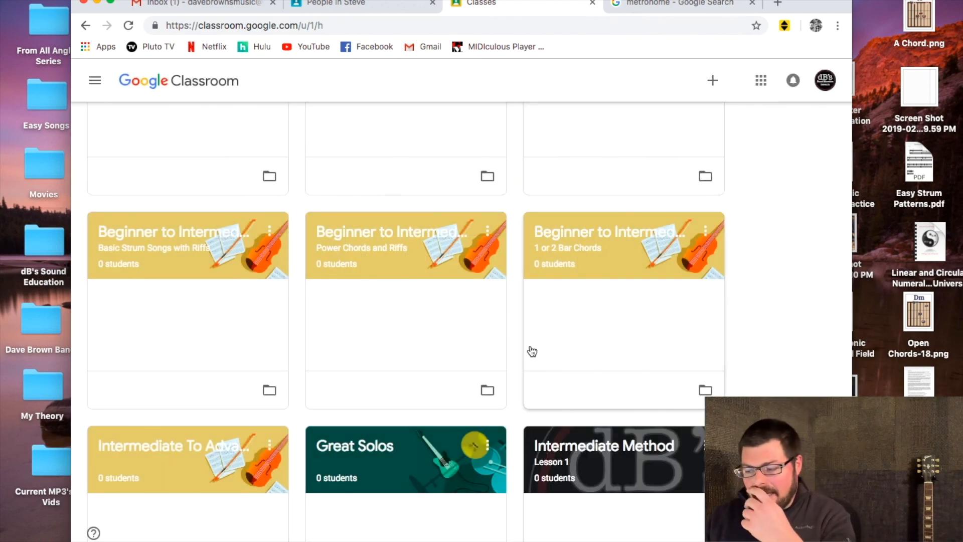
Open the Archived Classes page and look over its class cards.
{"action": "left_click", "coordinate": [96, 80]}
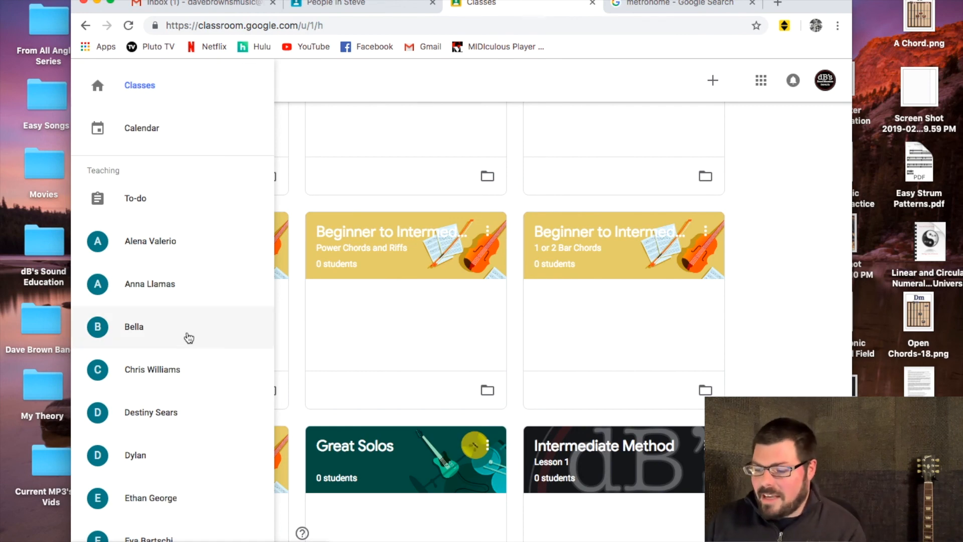
{"action": "scroll", "coordinate": [189, 338], "scroll_direction": "down", "scroll_amount": 15}
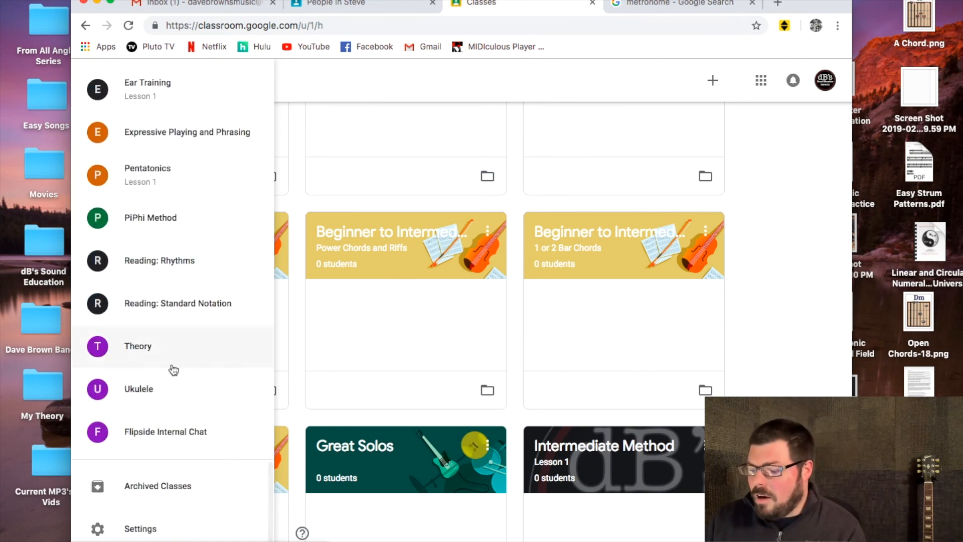
{"action": "left_click", "coordinate": [136, 495]}
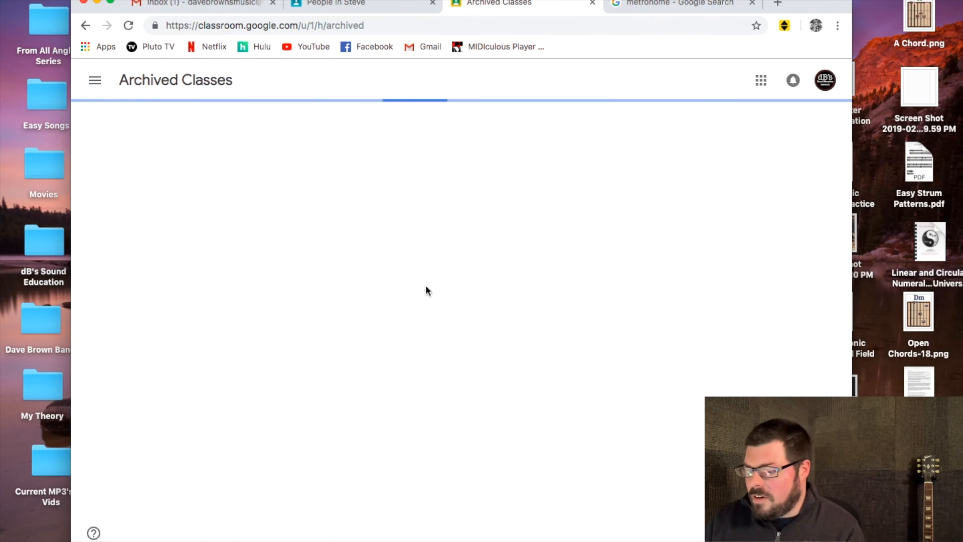
{"action": "scroll", "coordinate": [396, 388], "scroll_direction": "down", "scroll_amount": 5}
{"action": "scroll", "coordinate": [396, 388], "scroll_direction": "up", "scroll_amount": 5}
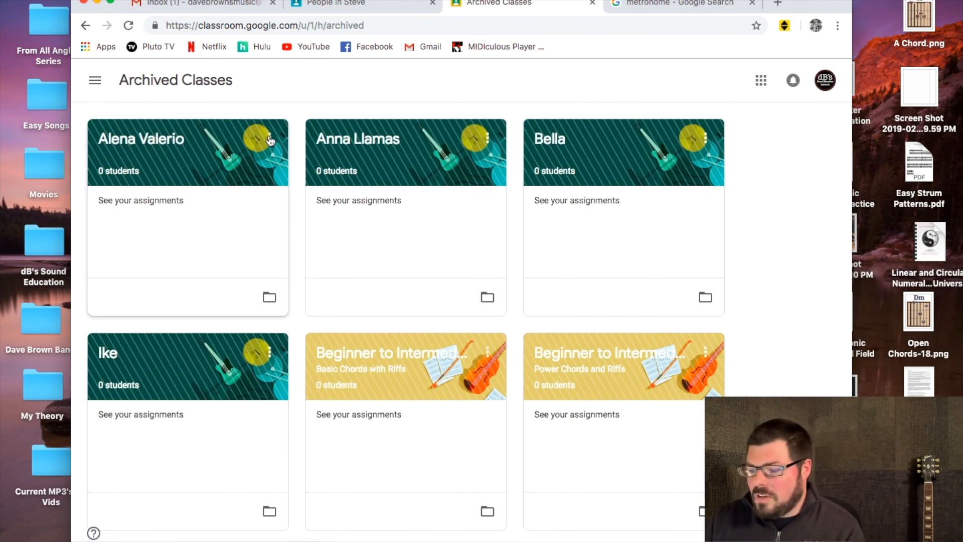
Check the first archived class's options and swap the order of the first two archived classes.
{"action": "left_click", "coordinate": [270, 138]}
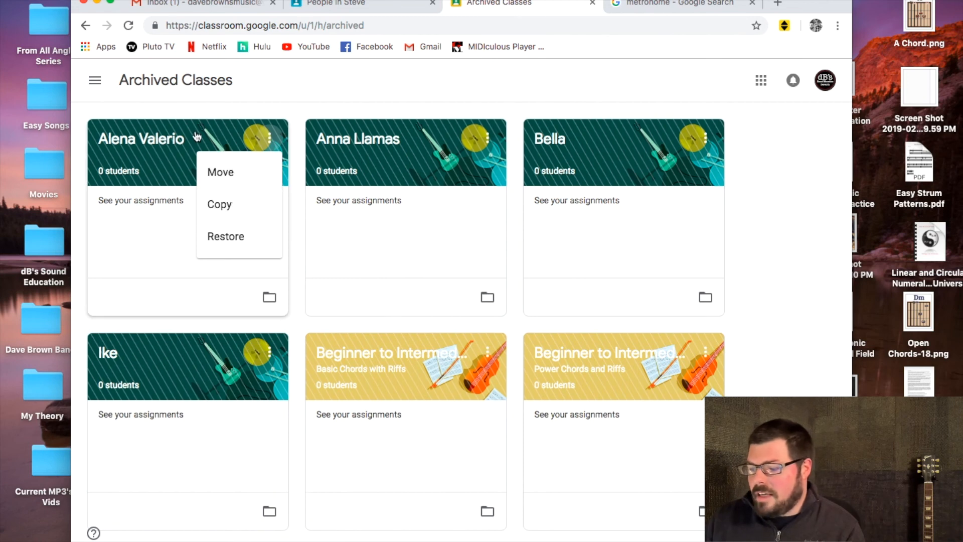
{"action": "left_click", "coordinate": [262, 136]}
{"action": "left_click_drag", "start_coordinate": [372, 149], "coordinate": [276, 205]}
Compare the options offered for the first two archived student classes without choosing any.
{"action": "left_click", "coordinate": [270, 138]}
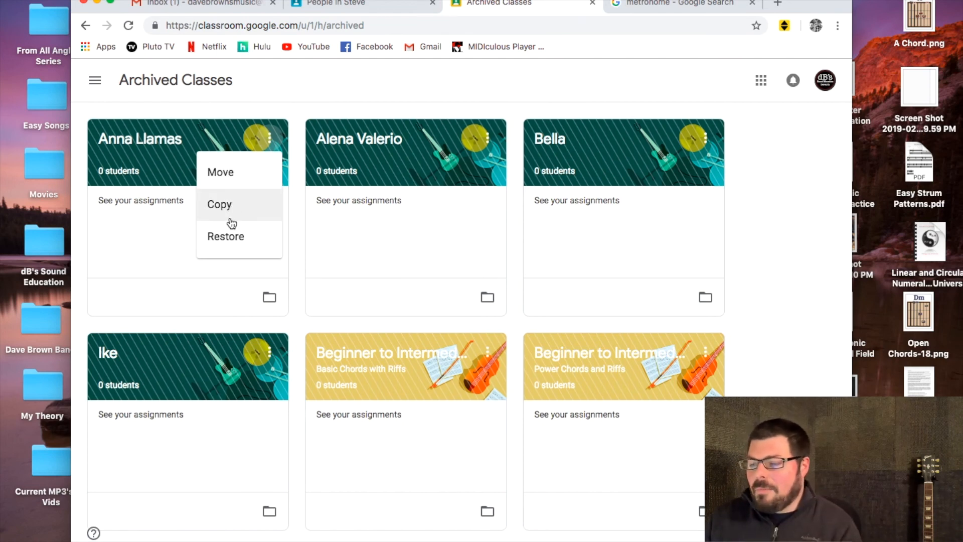
{"action": "left_click", "coordinate": [269, 139]}
{"action": "left_click", "coordinate": [269, 140]}
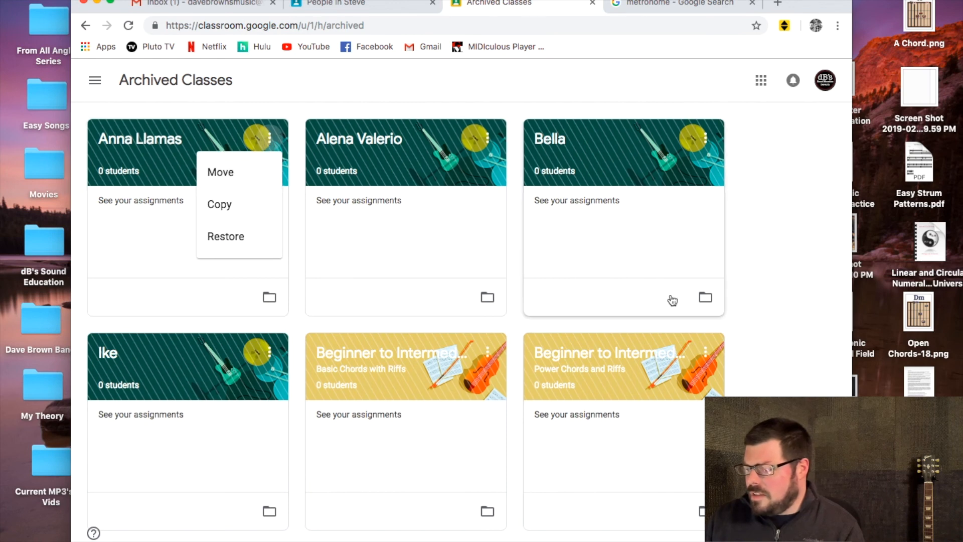
{"action": "left_click", "coordinate": [809, 290]}
{"action": "left_click", "coordinate": [487, 138]}
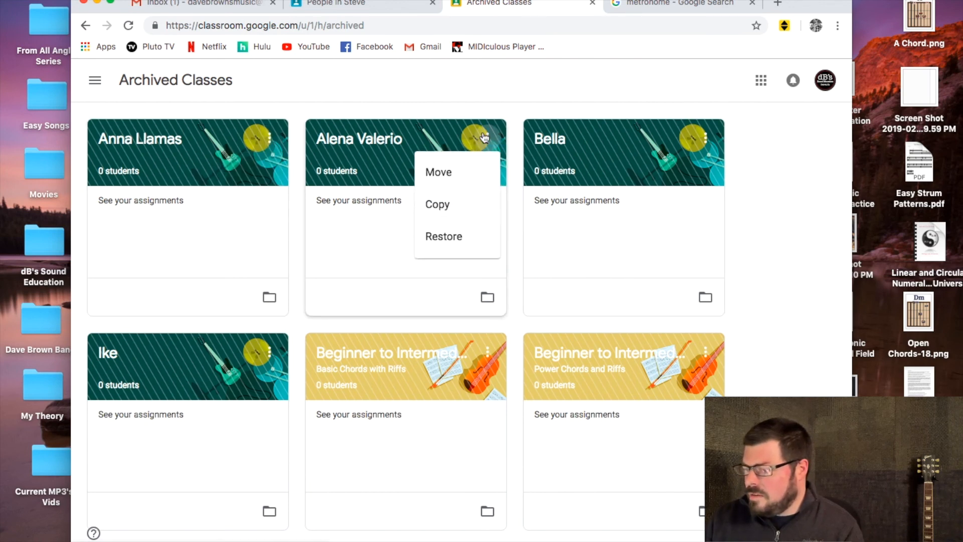
{"action": "left_click", "coordinate": [771, 209]}
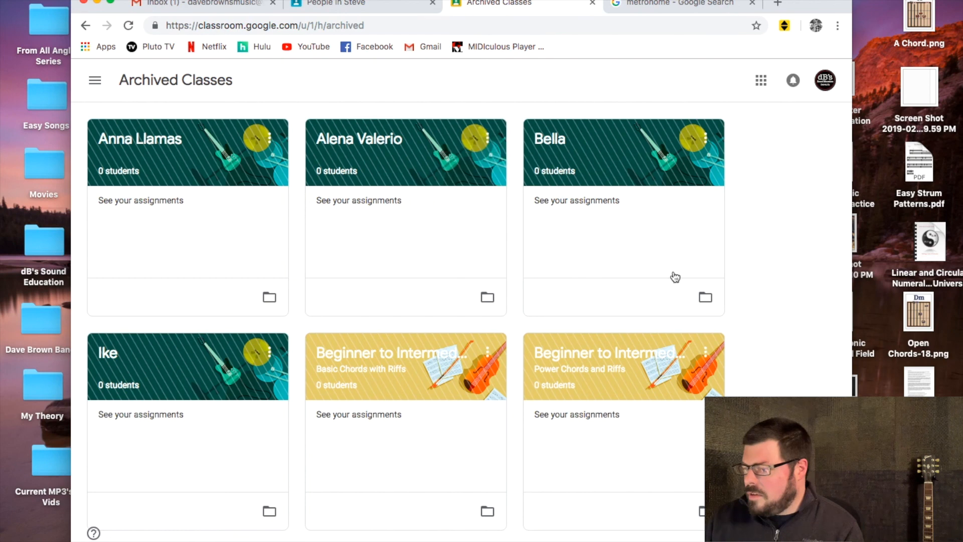
Examine the options for the archived Basic Chords with Riffs class, the student class beside it and Holiday Tunes, leaving them all unused.
{"action": "left_click", "coordinate": [487, 352]}
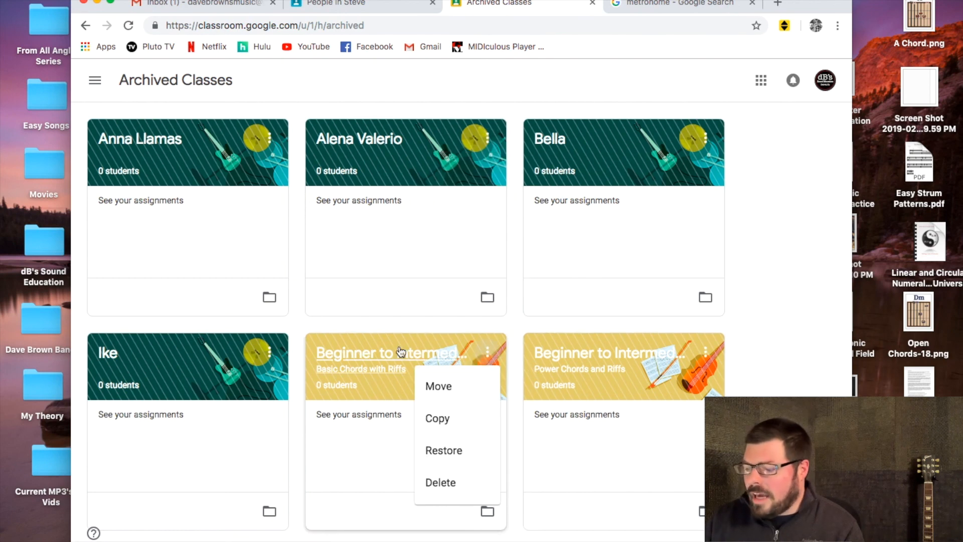
{"action": "left_click", "coordinate": [262, 354]}
{"action": "left_click", "coordinate": [262, 354]}
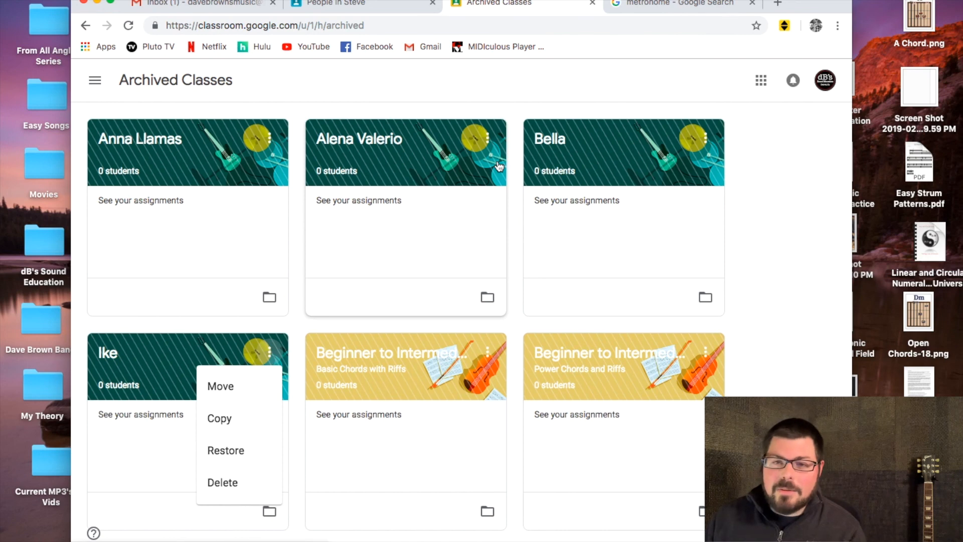
{"action": "scroll", "coordinate": [544, 383], "scroll_direction": "down", "scroll_amount": 5}
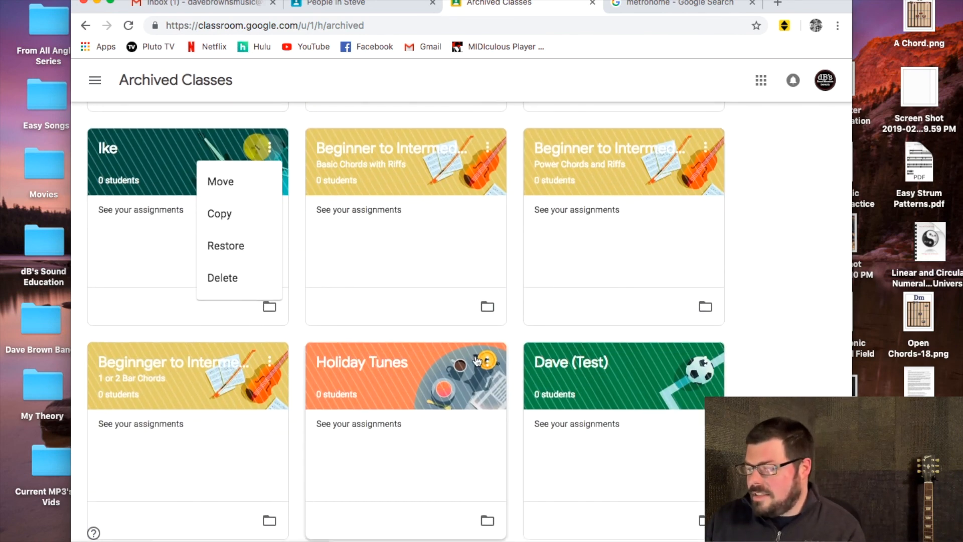
{"action": "left_click", "coordinate": [486, 365]}
{"action": "left_click", "coordinate": [486, 363]}
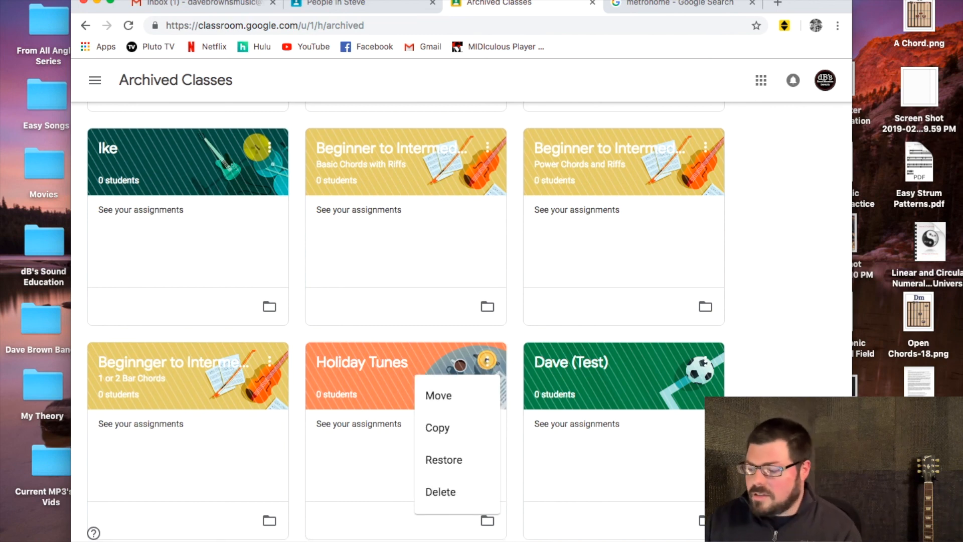
{"action": "left_click", "coordinate": [752, 466]}
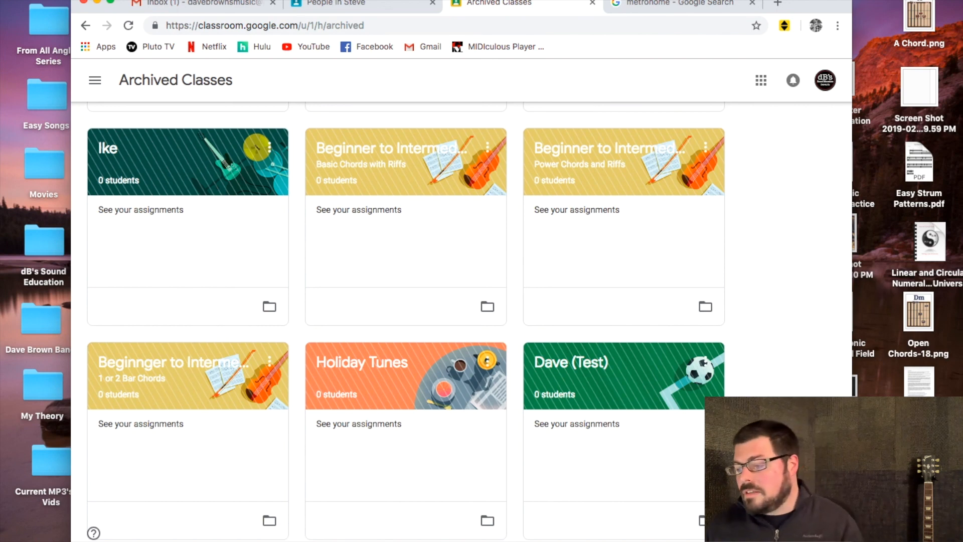
Open the general Classroom settings and look over the profile, email, comment and teaching notification options.
{"action": "left_click", "coordinate": [95, 82]}
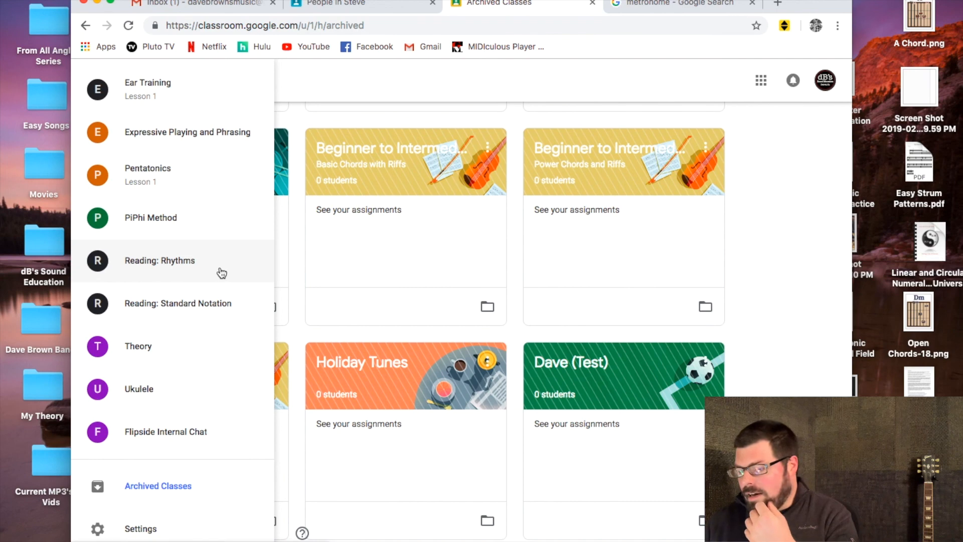
{"action": "left_click", "coordinate": [160, 524]}
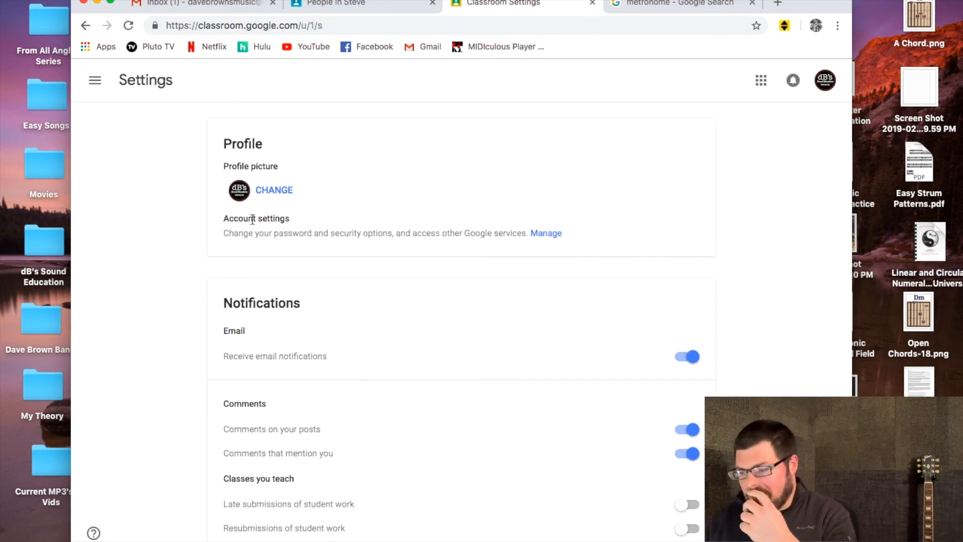
{"action": "scroll", "coordinate": [258, 169], "scroll_direction": "down", "scroll_amount": 5}
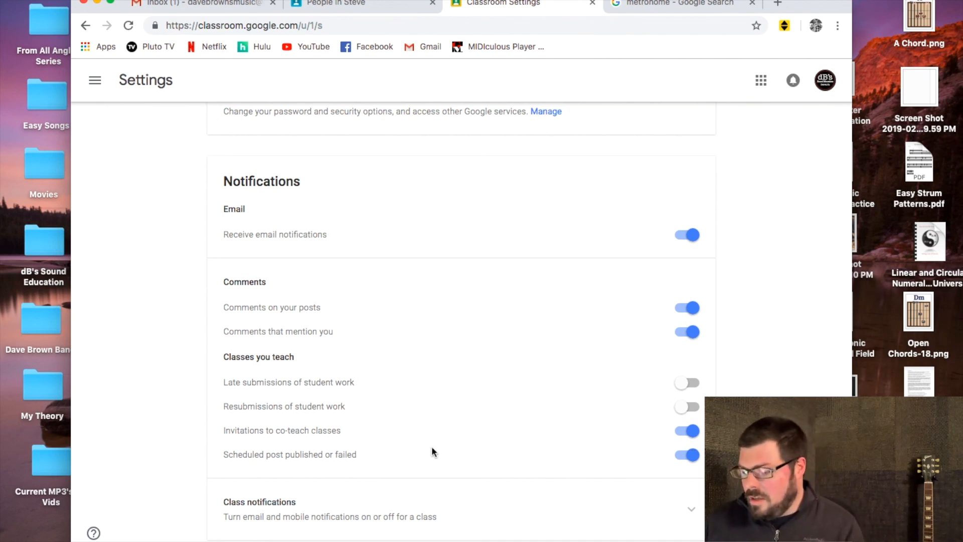
Expand the class notifications section and review the notification switches for the individual classes.
{"action": "left_click", "coordinate": [692, 510]}
{"action": "scroll", "coordinate": [487, 427], "scroll_direction": "down", "scroll_amount": 10}
{"action": "scroll", "coordinate": [486, 426], "scroll_direction": "up", "scroll_amount": 6}
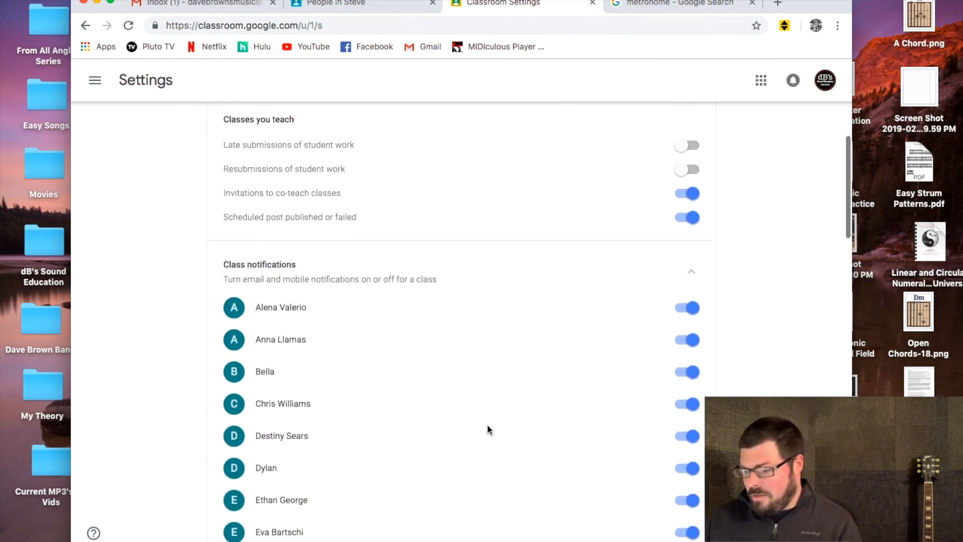
{"action": "scroll", "coordinate": [488, 428], "scroll_direction": "up", "scroll_amount": 3}
{"action": "scroll", "coordinate": [488, 427], "scroll_direction": "up", "scroll_amount": 4}
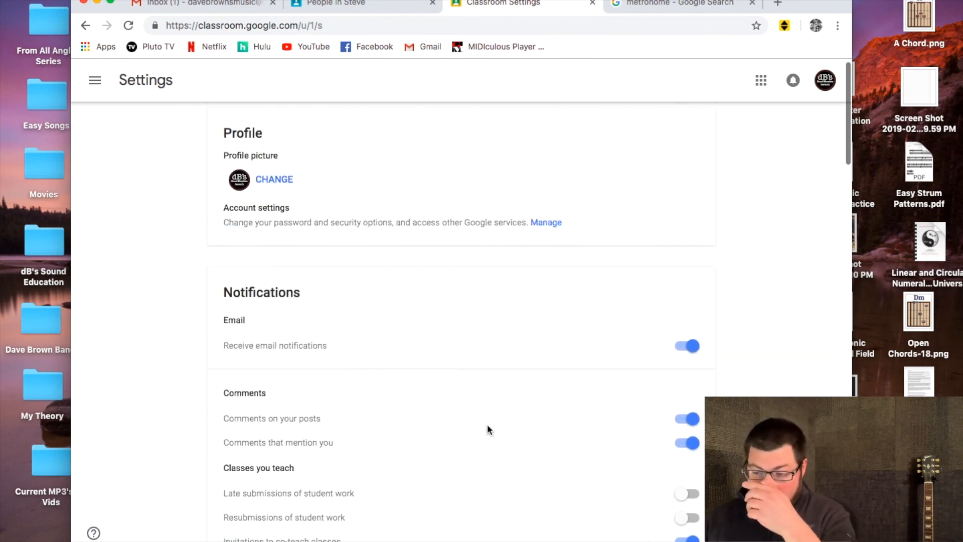
{"action": "scroll", "coordinate": [487, 424], "scroll_direction": "up", "scroll_amount": 1}
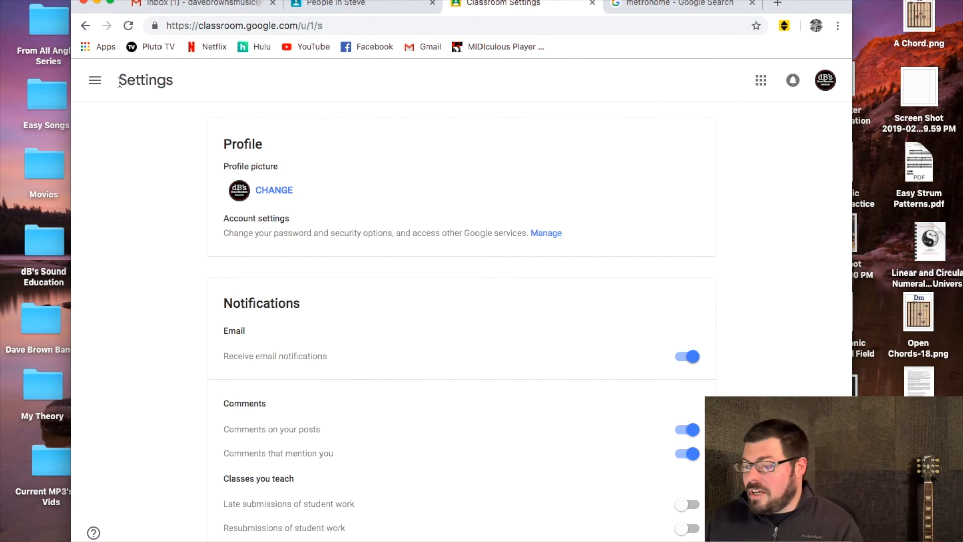
Bring up the main navigation and look at its first entries, from Classes and Calendar to the taught classes.
{"action": "left_click", "coordinate": [95, 81]}
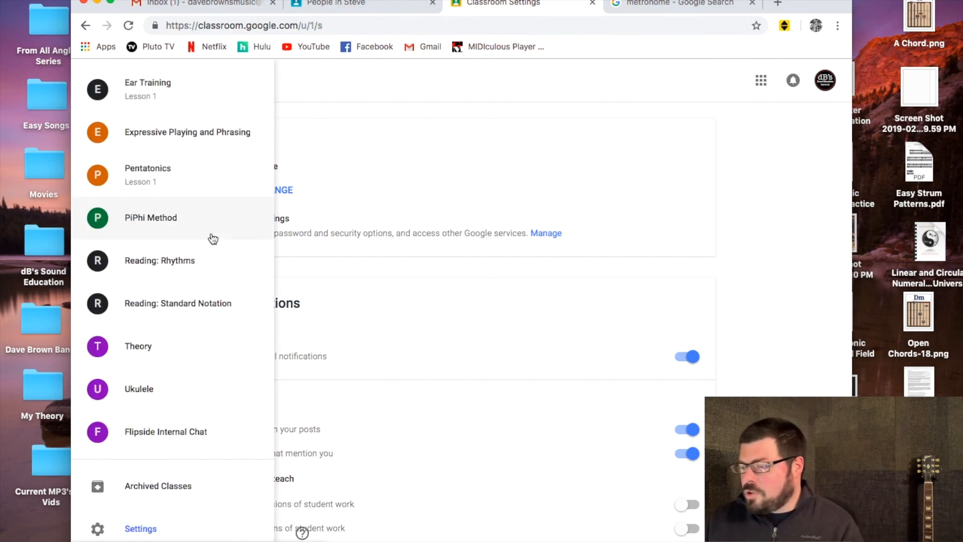
{"action": "scroll", "coordinate": [211, 236], "scroll_direction": "up", "scroll_amount": 10}
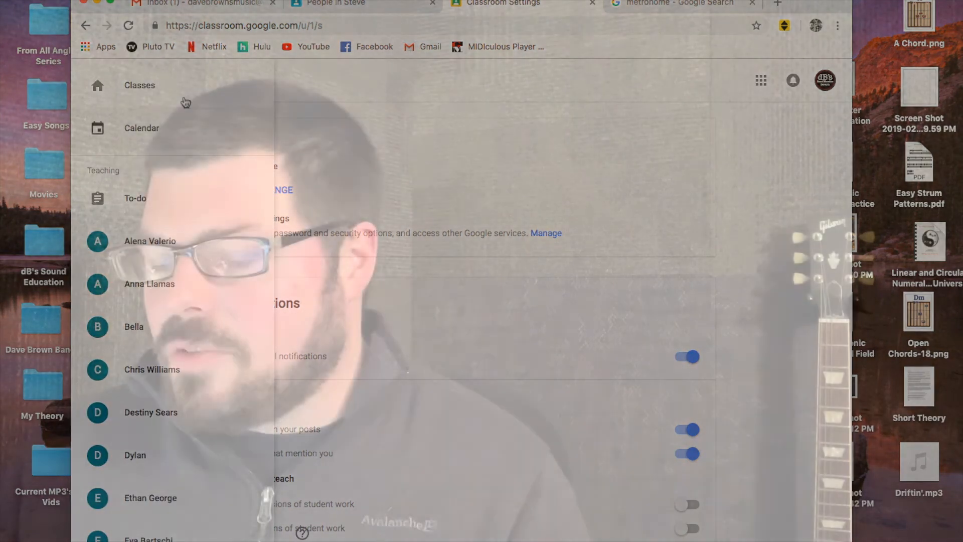